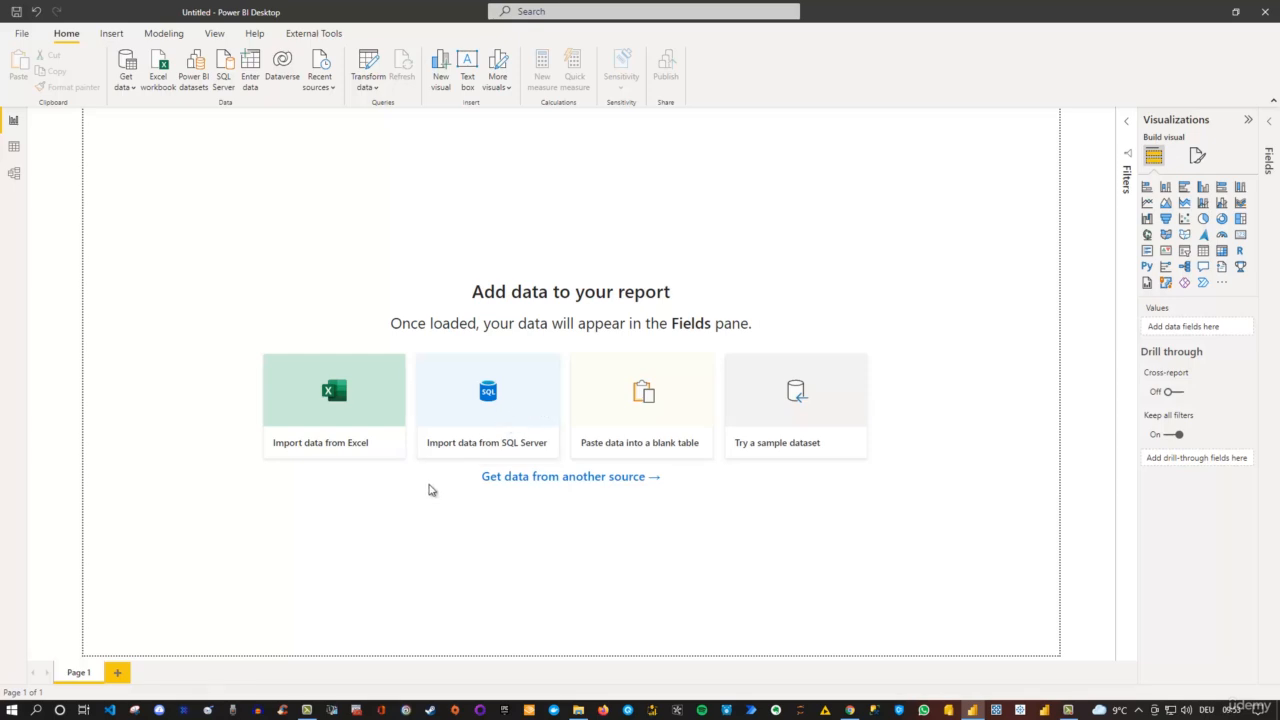
View the Excel workbooks available for import in the file picker and cancel without importing any
click(341, 396)
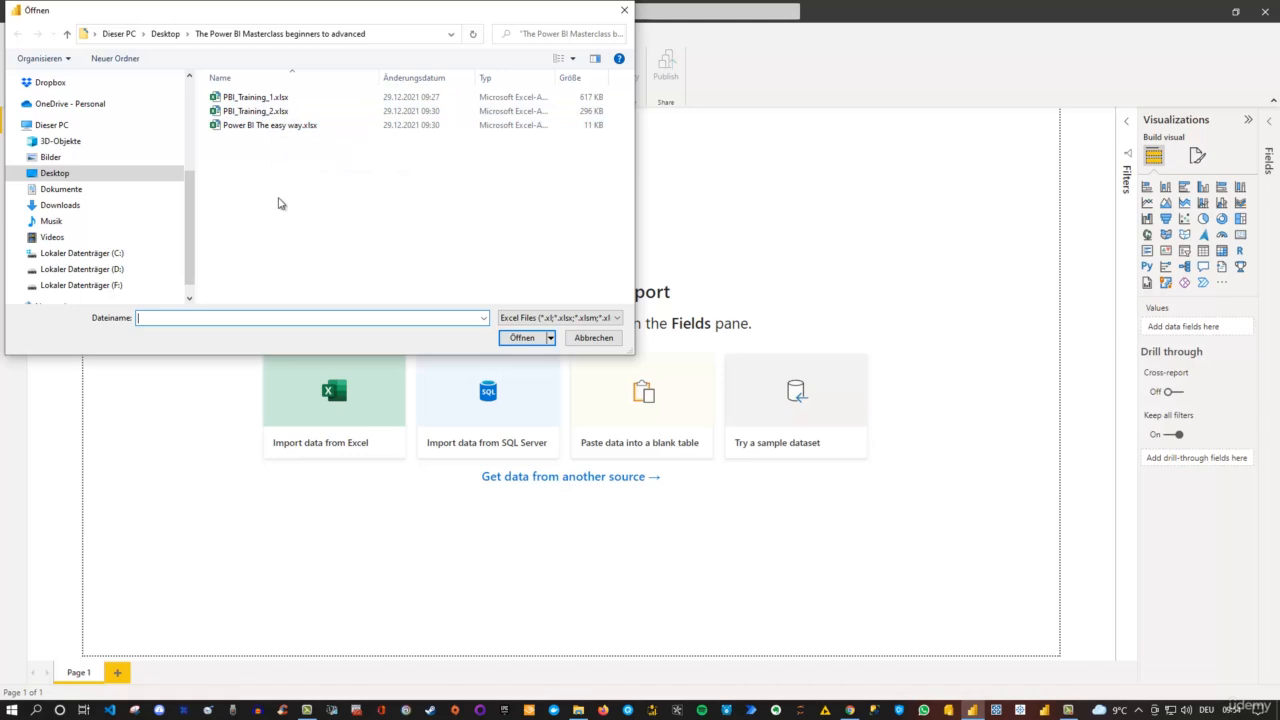
click(594, 338)
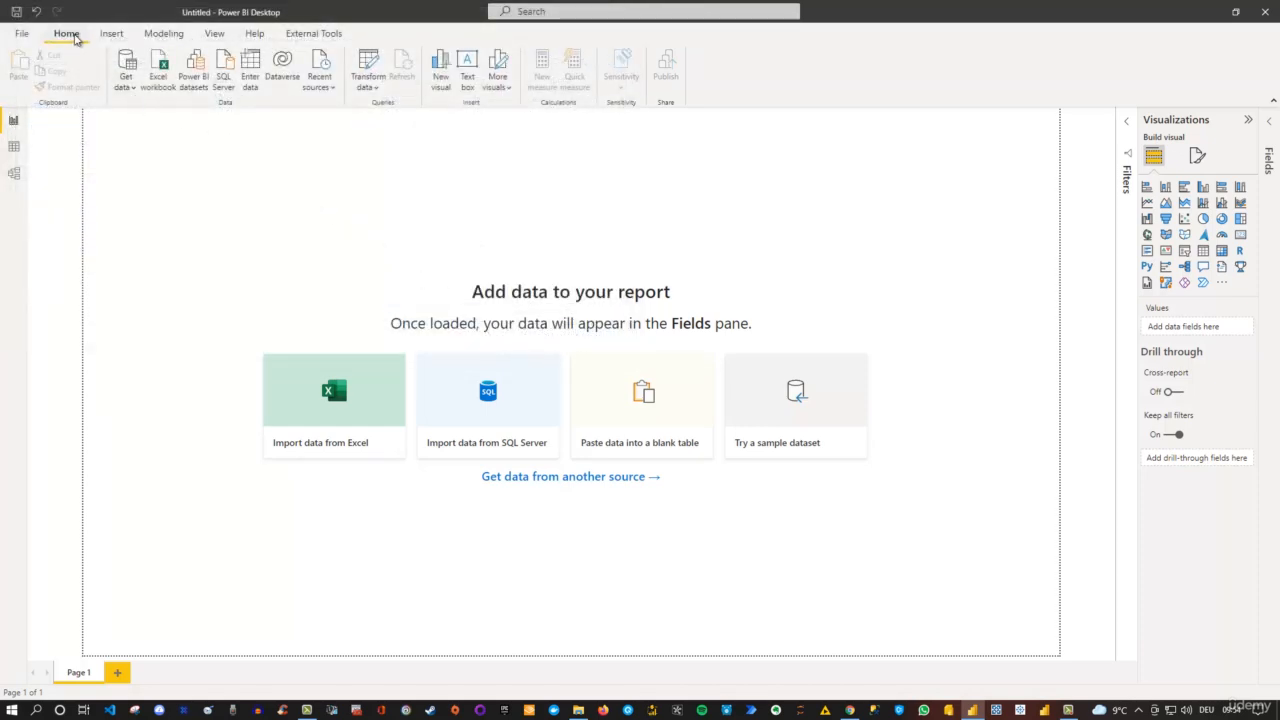
click(160, 73)
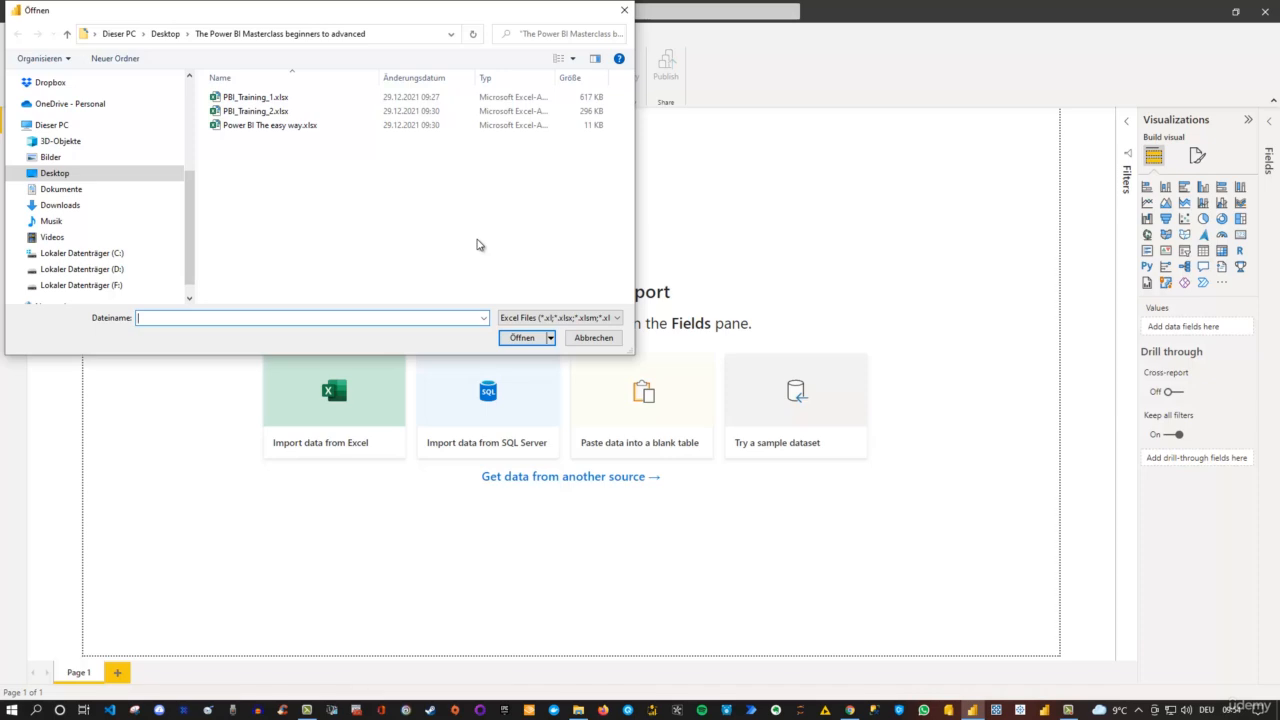
click(626, 18)
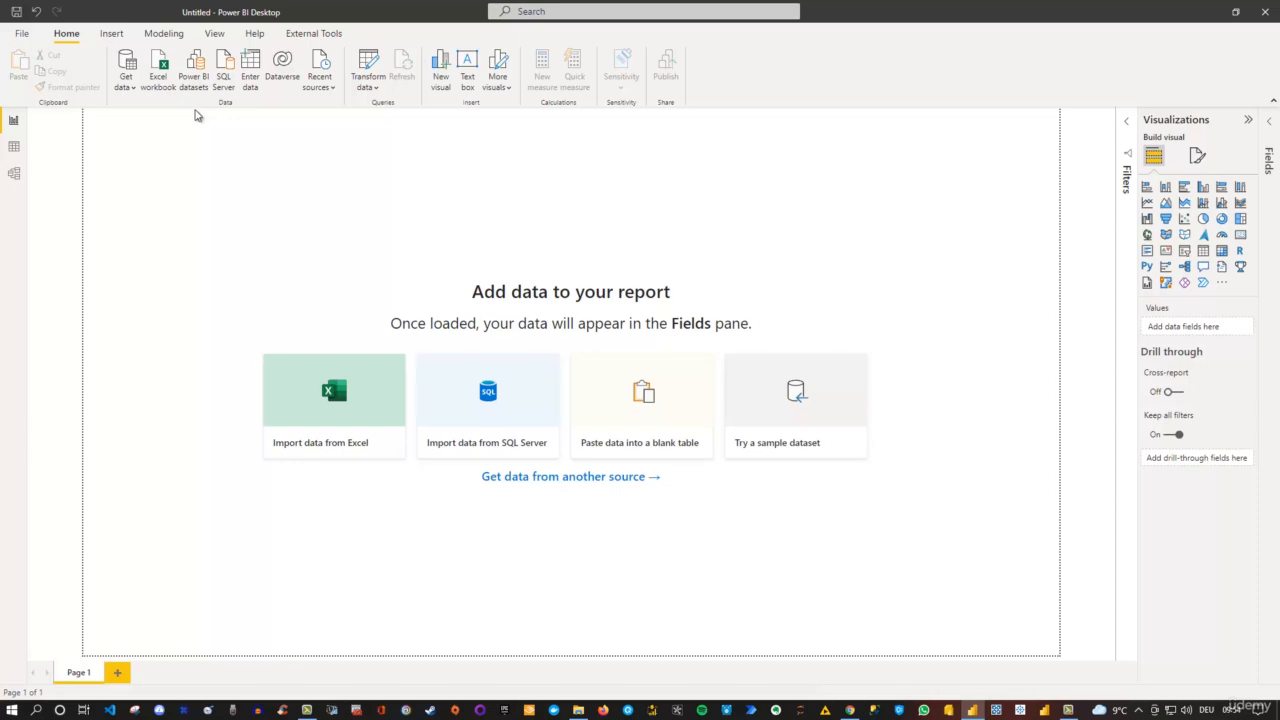
Browse the full list of Get Data connectors down to Blank Query and close it without connecting
click(131, 90)
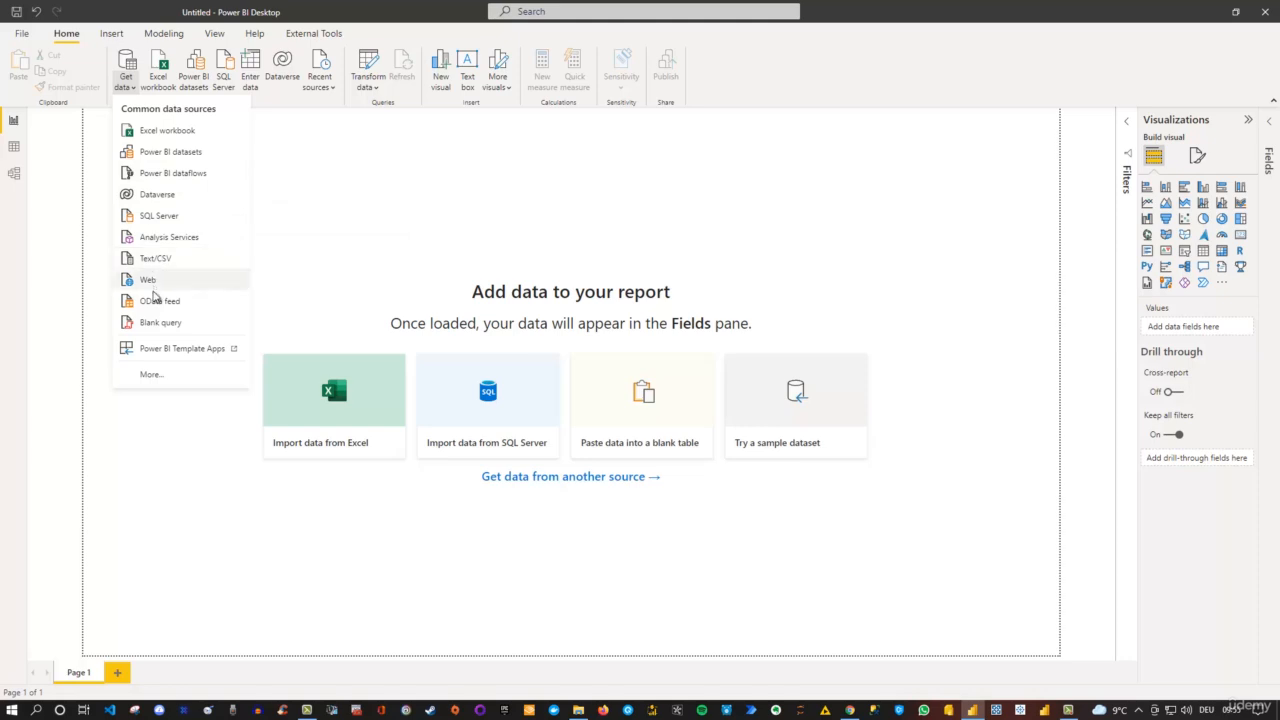
click(158, 378)
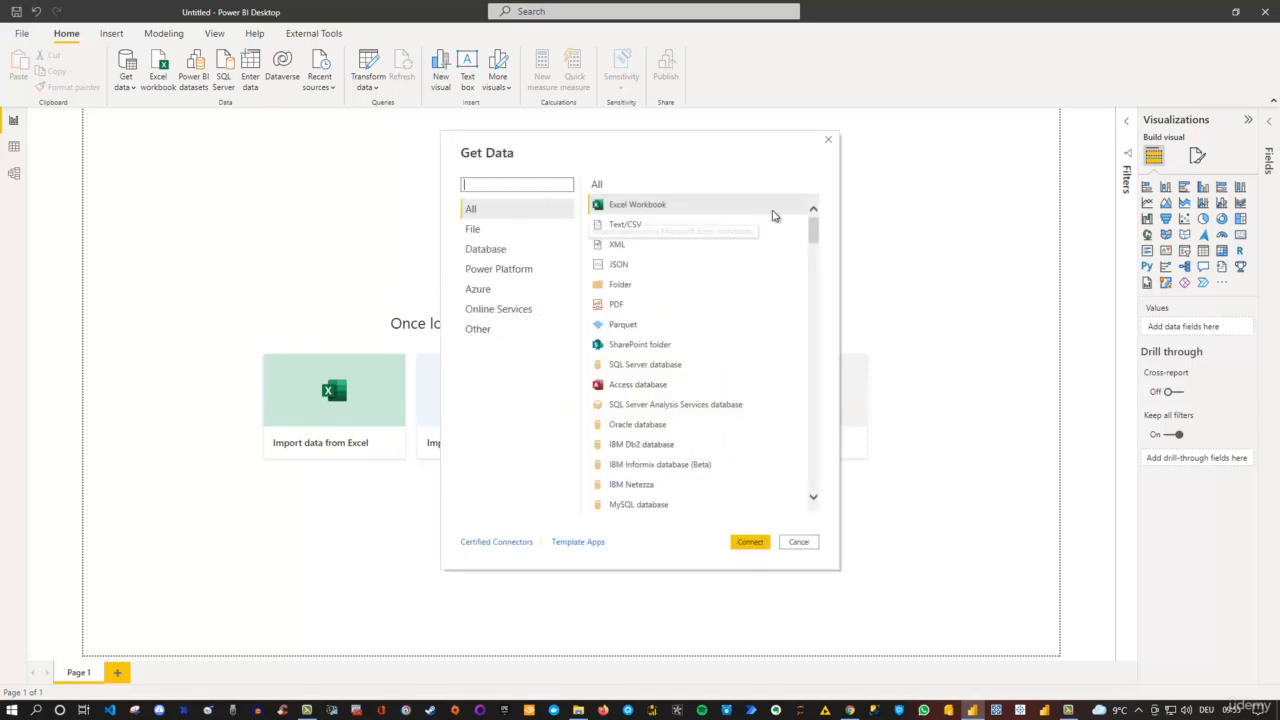
drag(815, 229, 823, 484)
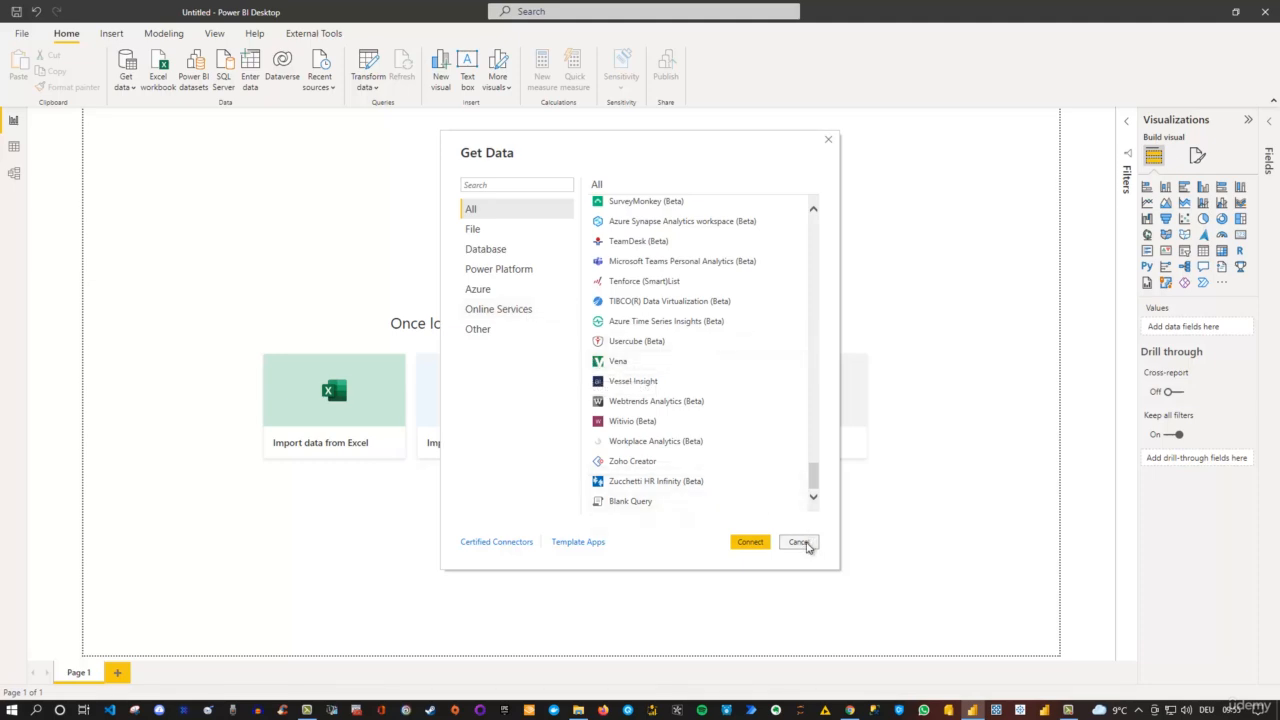
click(798, 542)
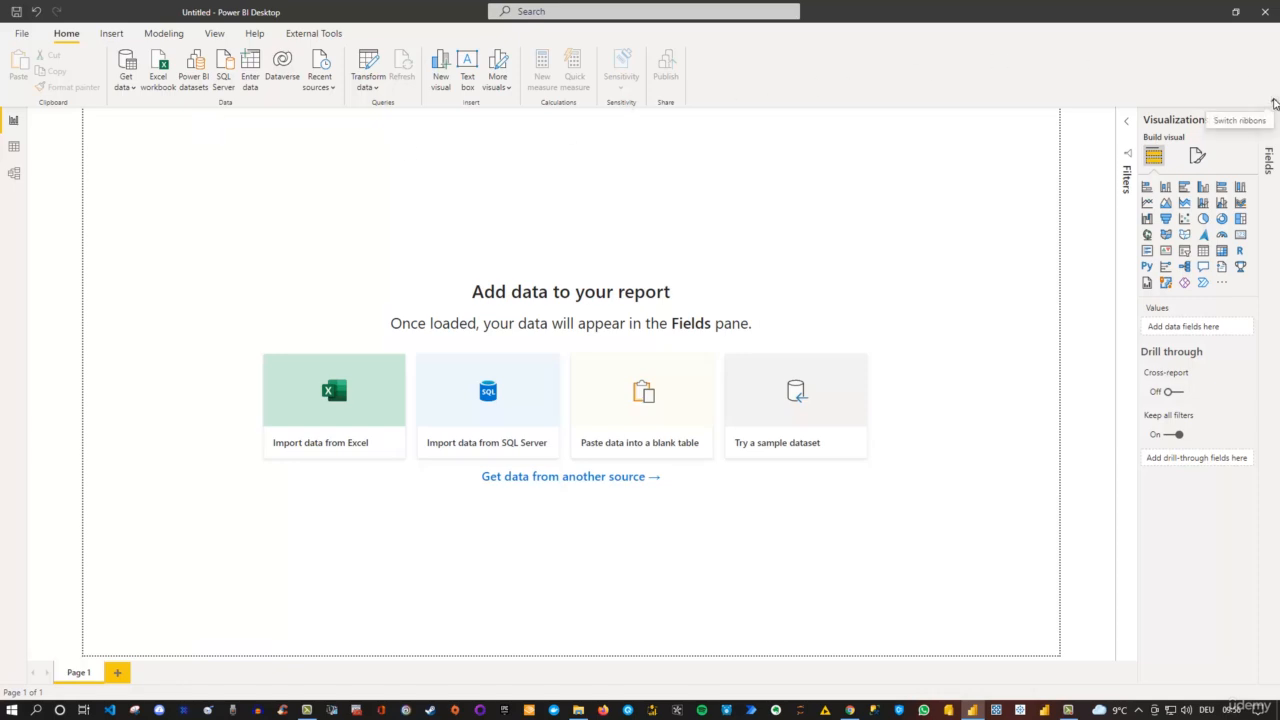
Collapse the ribbon to its compact single-line layout and expand it again
click(1274, 104)
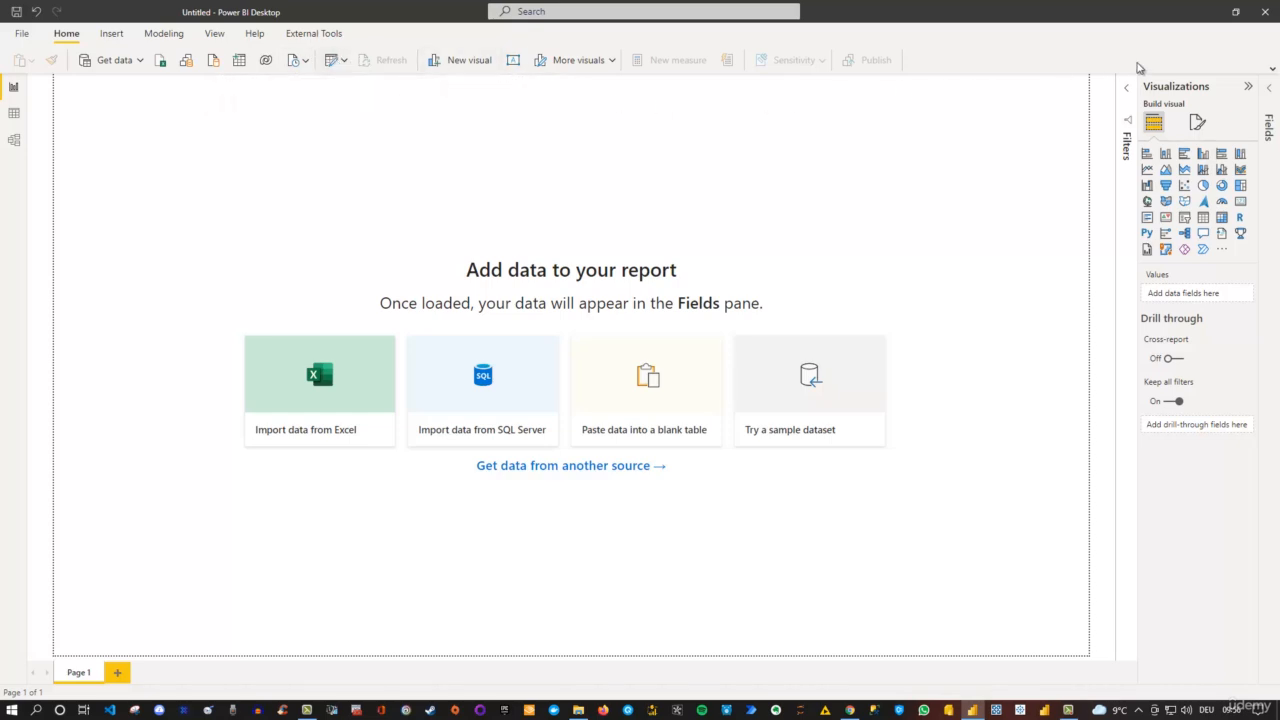
click(1273, 69)
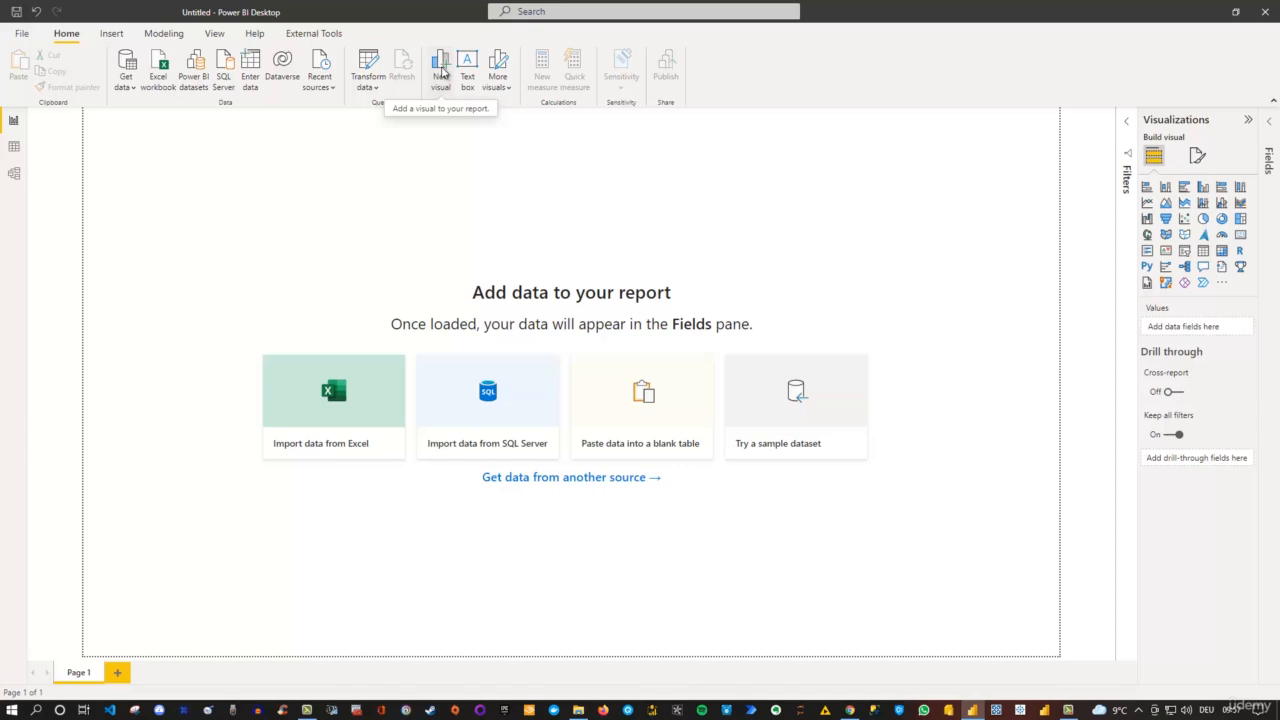
Add a new empty column chart visual to the report page
click(441, 70)
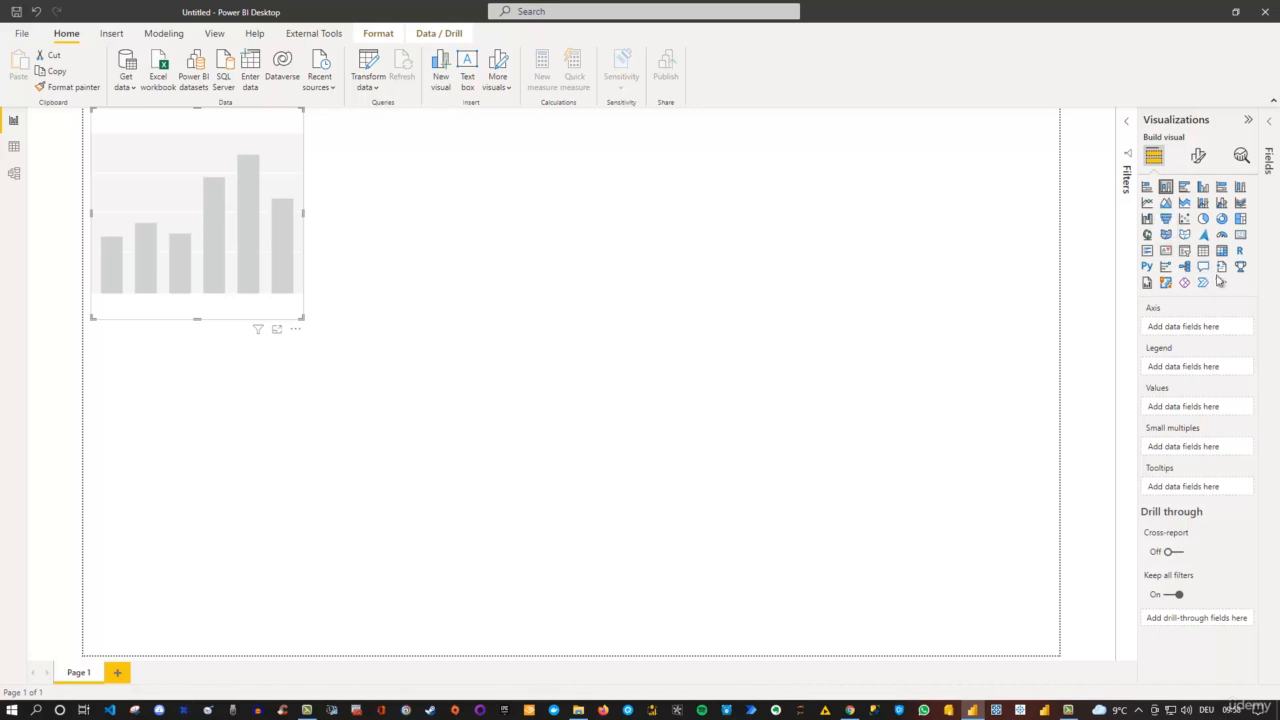
Import the Chiclet Slicer visual by Microsoft Corporation from the Power BI visuals gallery and deselect the chart on the page
click(1221, 285)
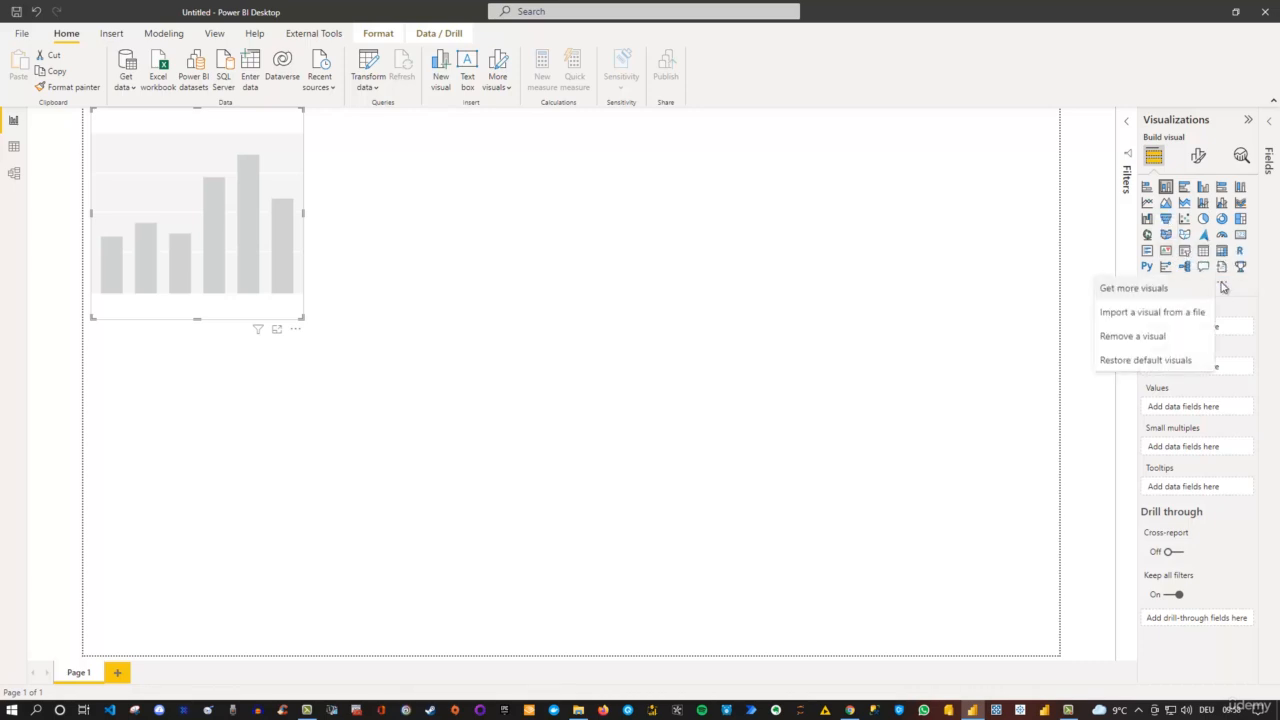
click(1152, 289)
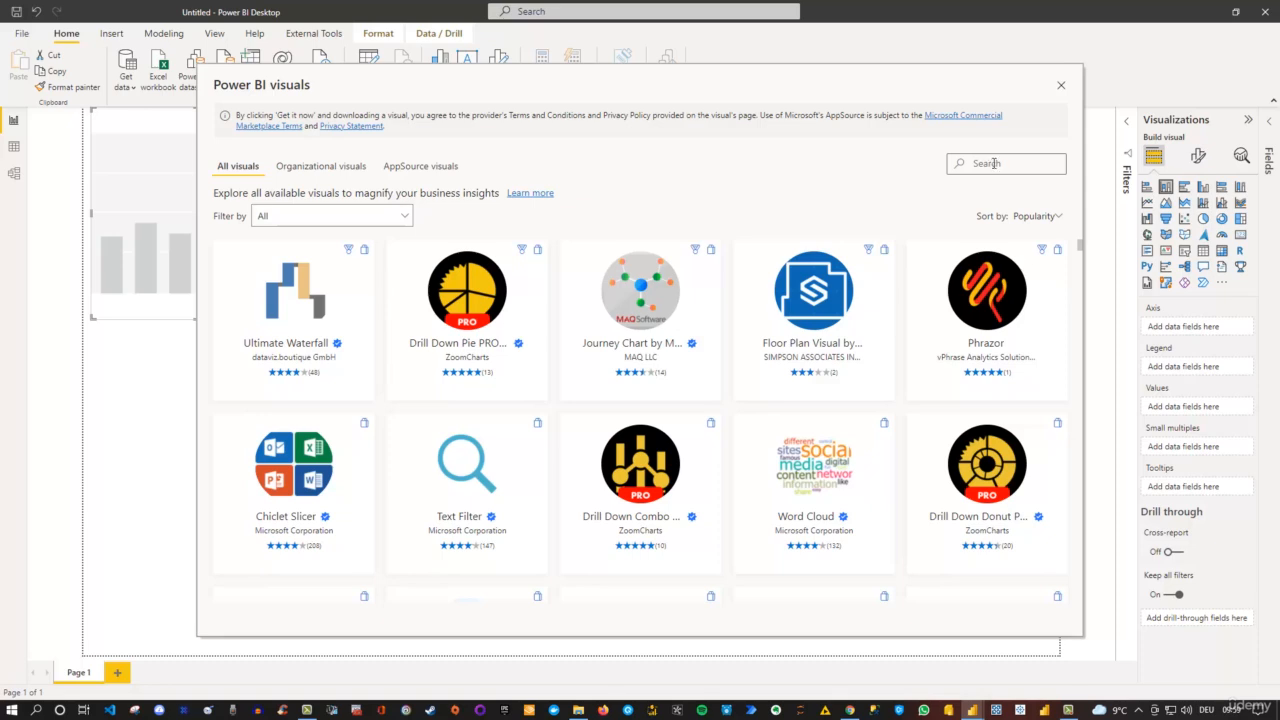
click(405, 216)
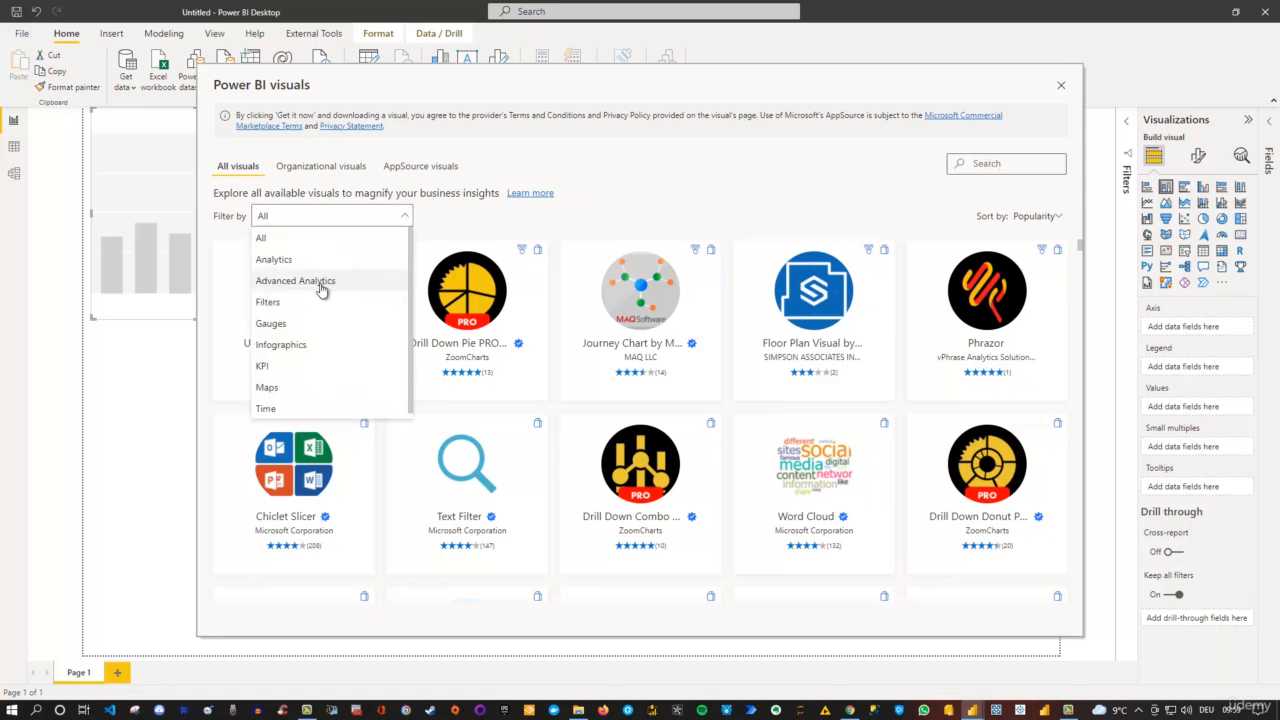
click(645, 188)
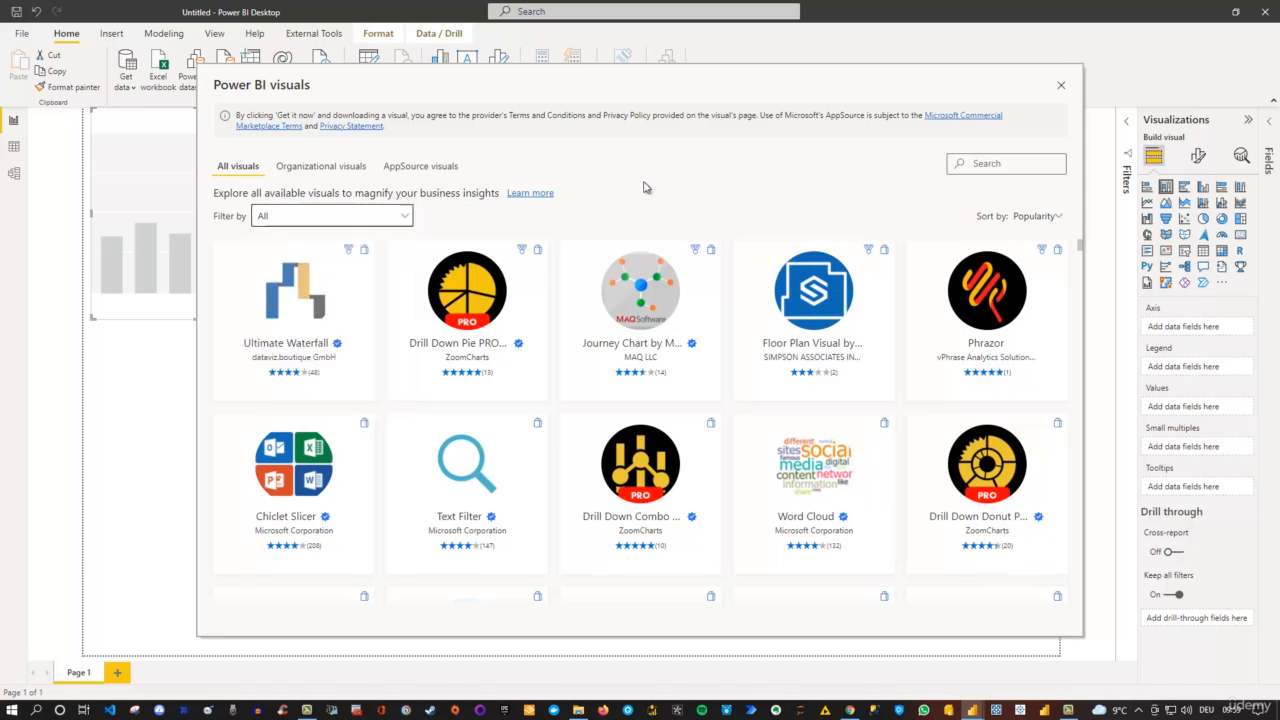
click(300, 466)
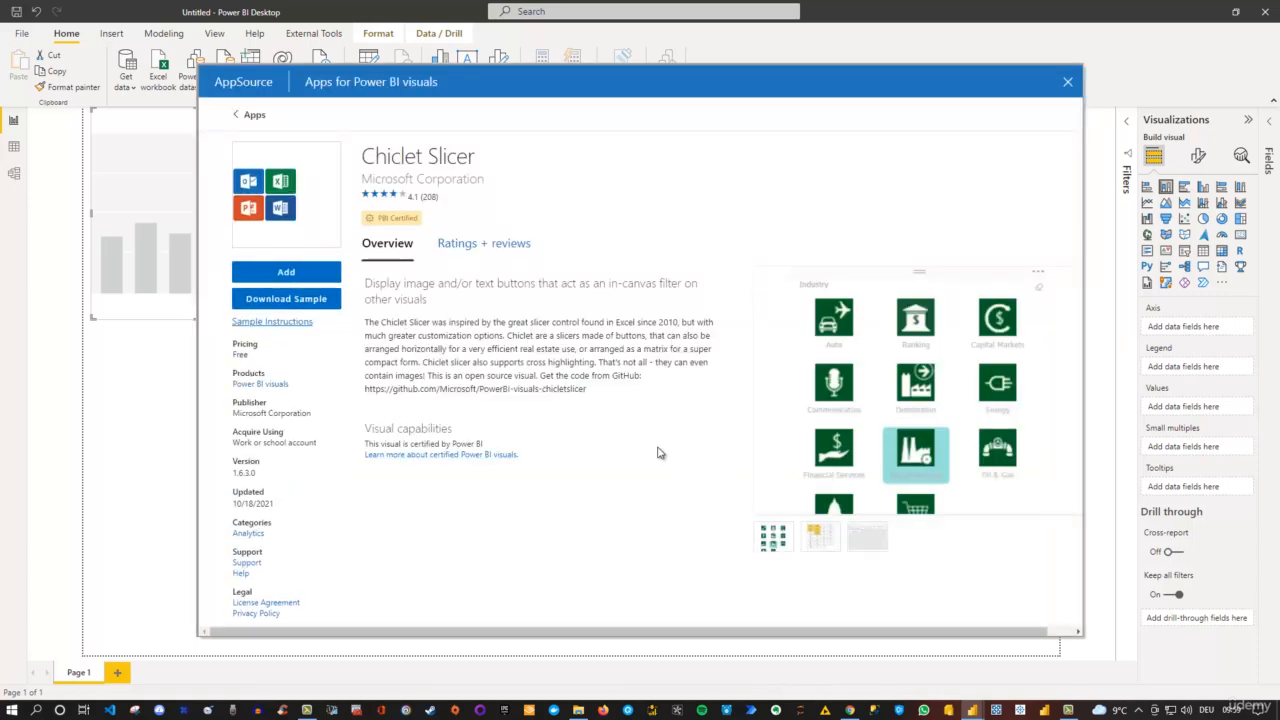
click(286, 272)
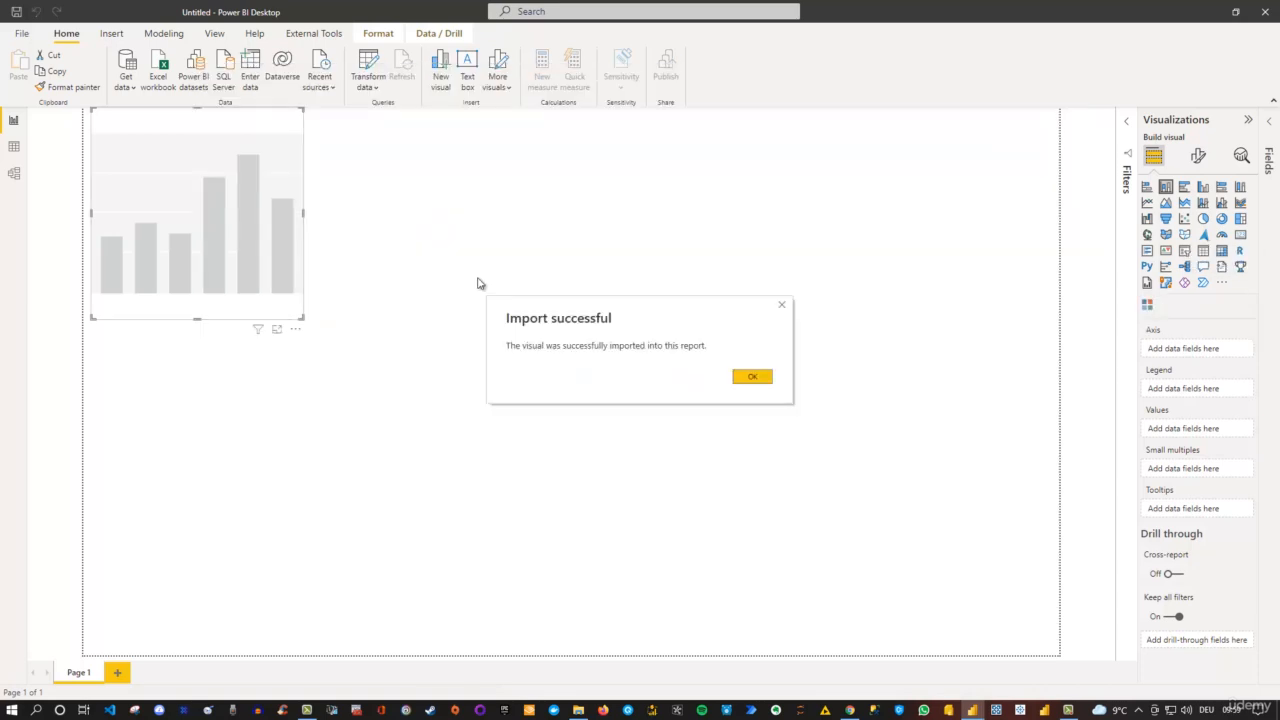
click(743, 378)
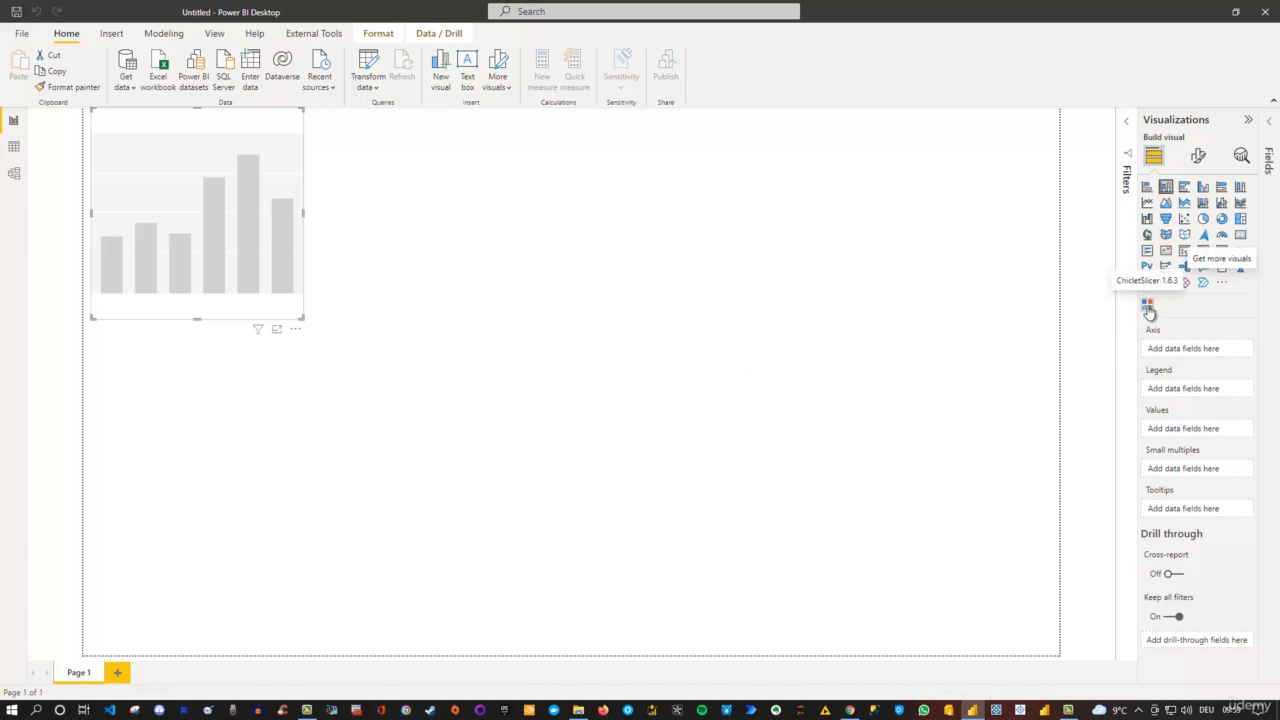
click(1024, 313)
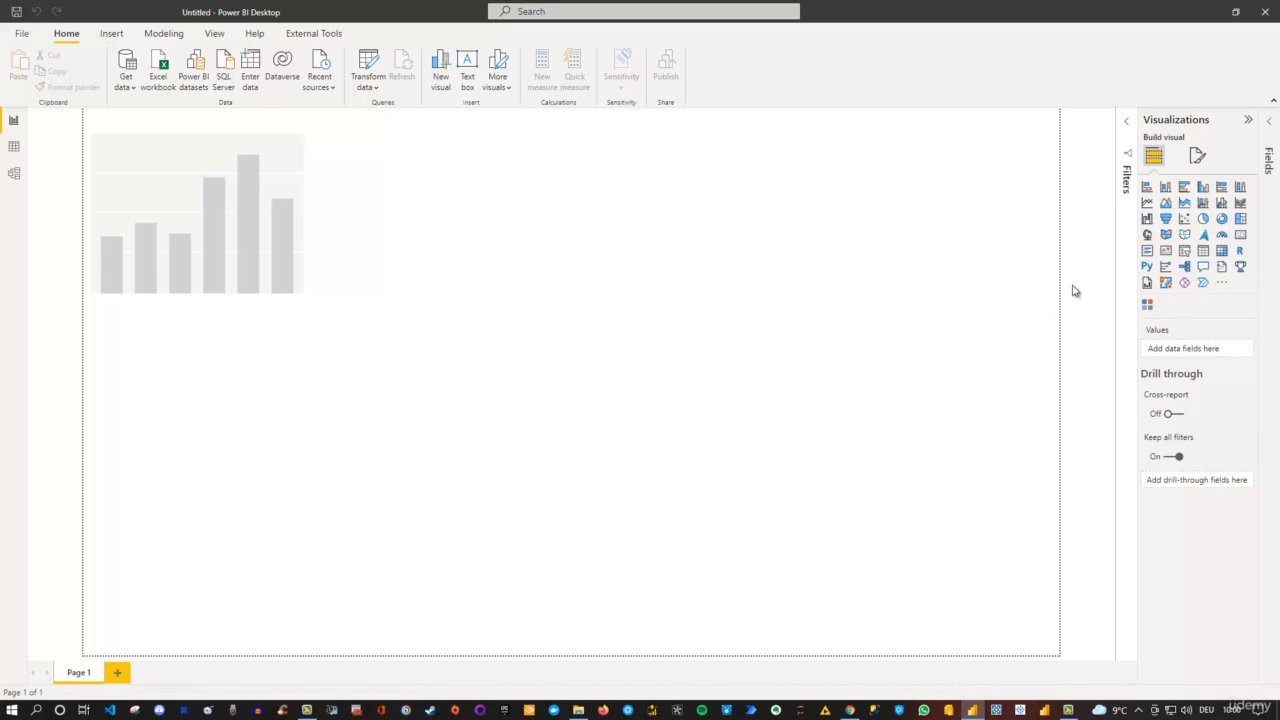
View the sources for more visuals and the AppSource gallery without importing anything
click(506, 90)
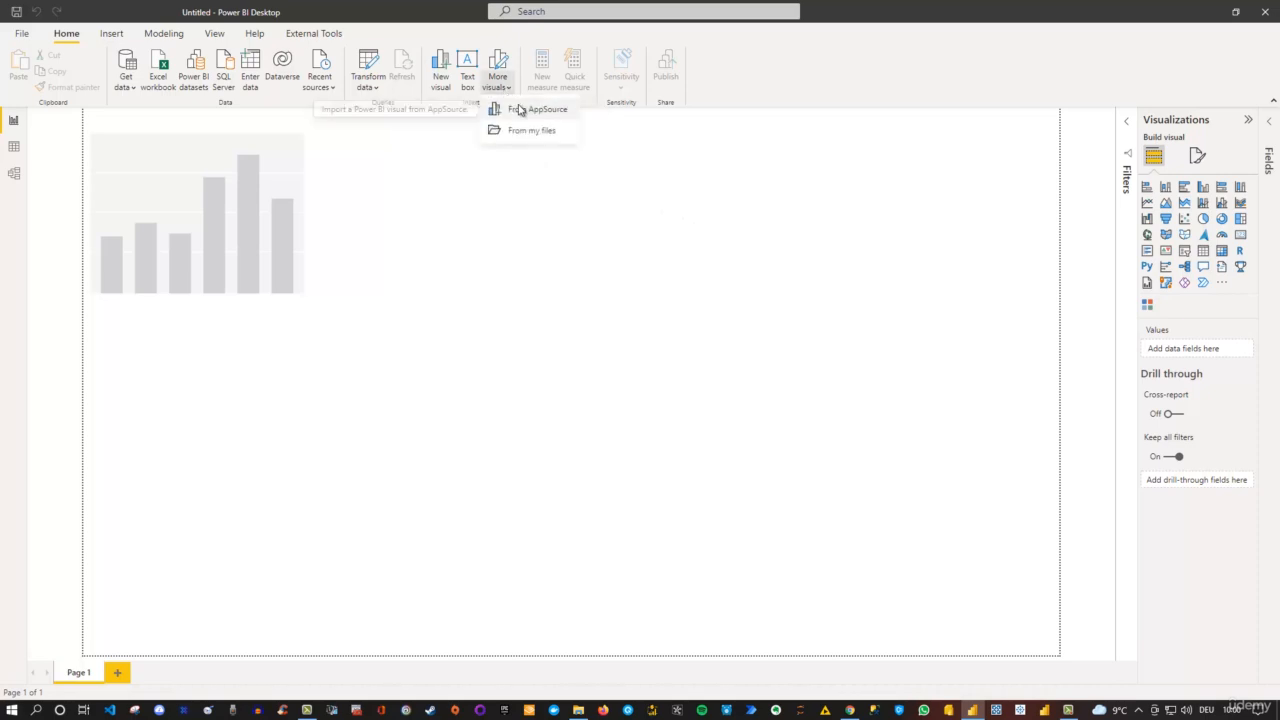
click(520, 110)
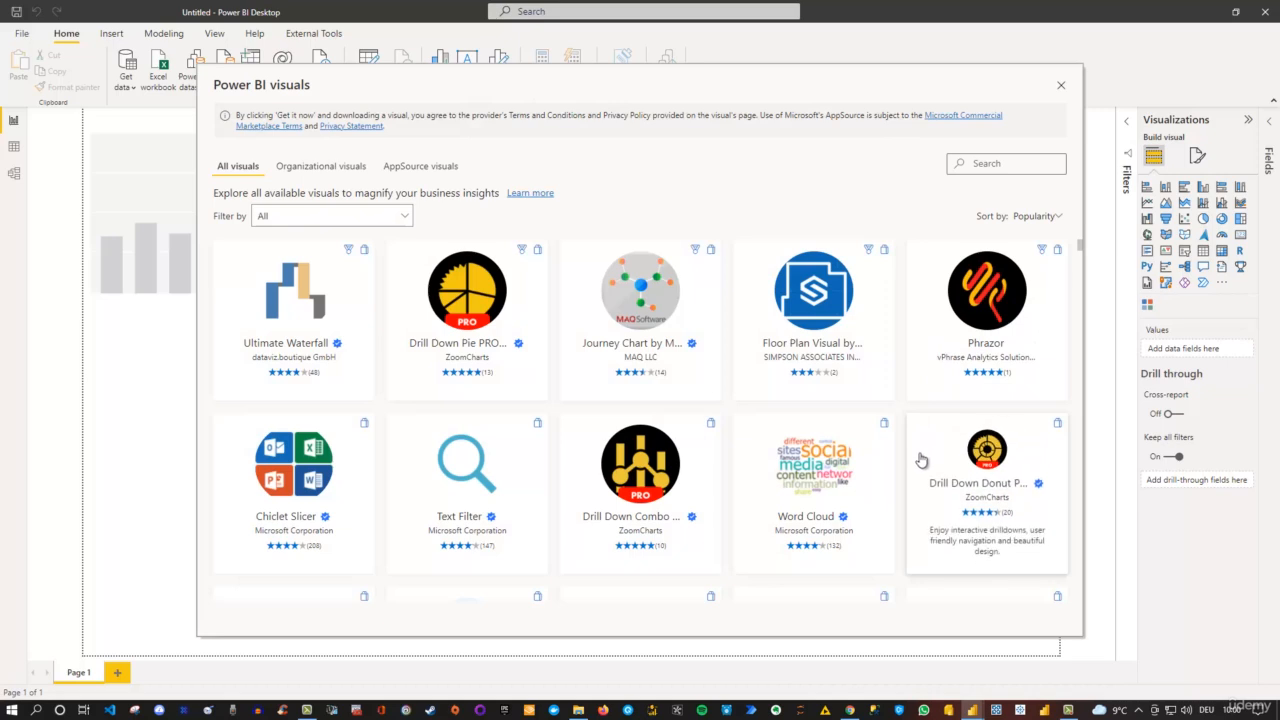
click(1060, 86)
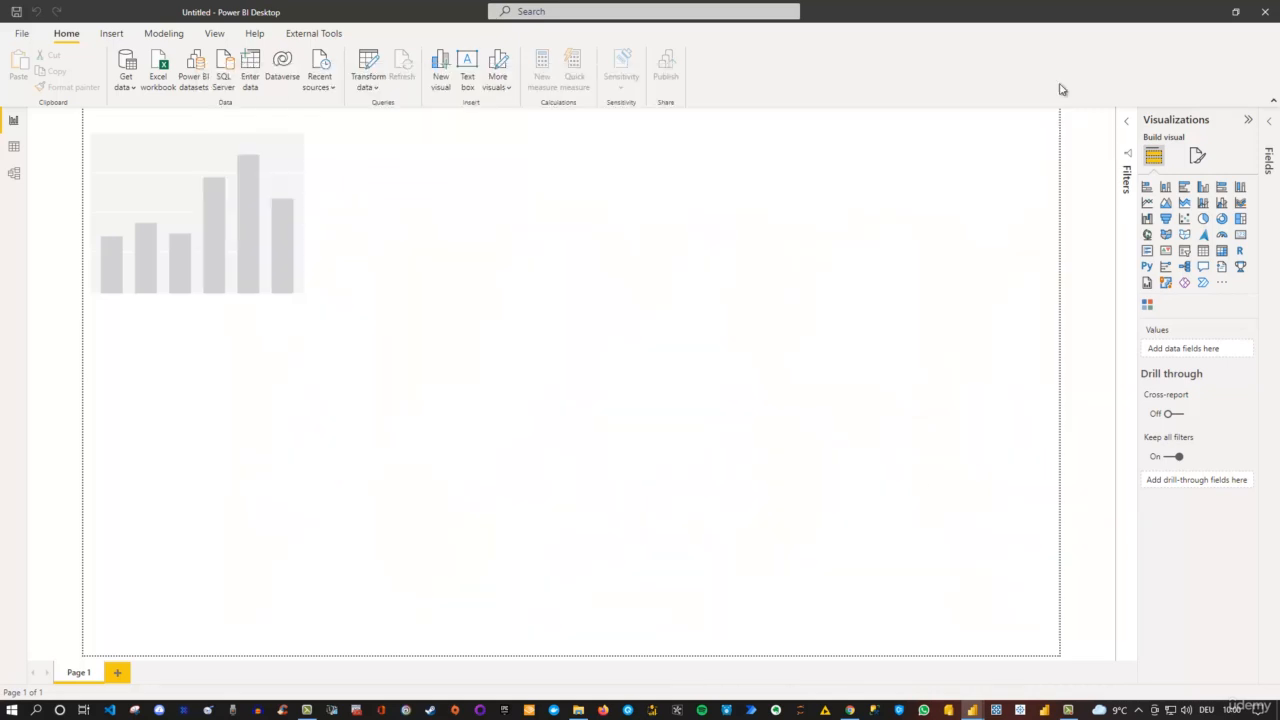
click(507, 88)
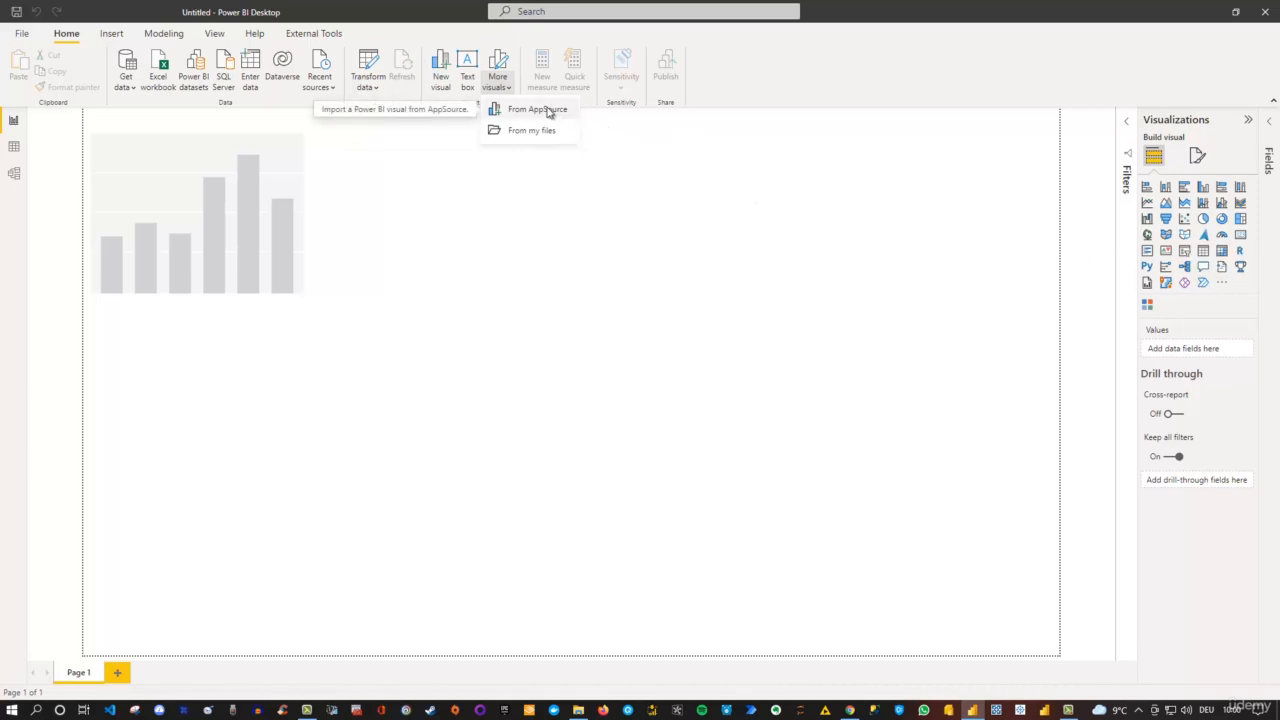
click(503, 188)
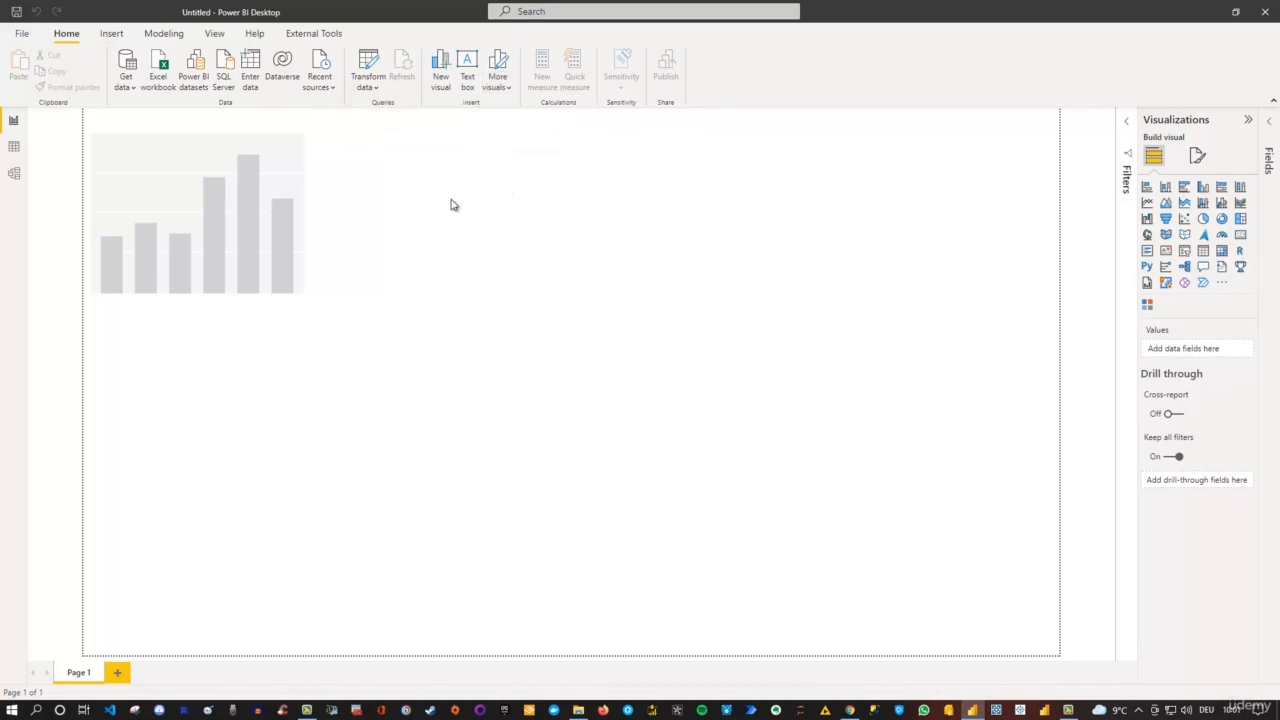
Delete the empty column chart from the report page
click(266, 122)
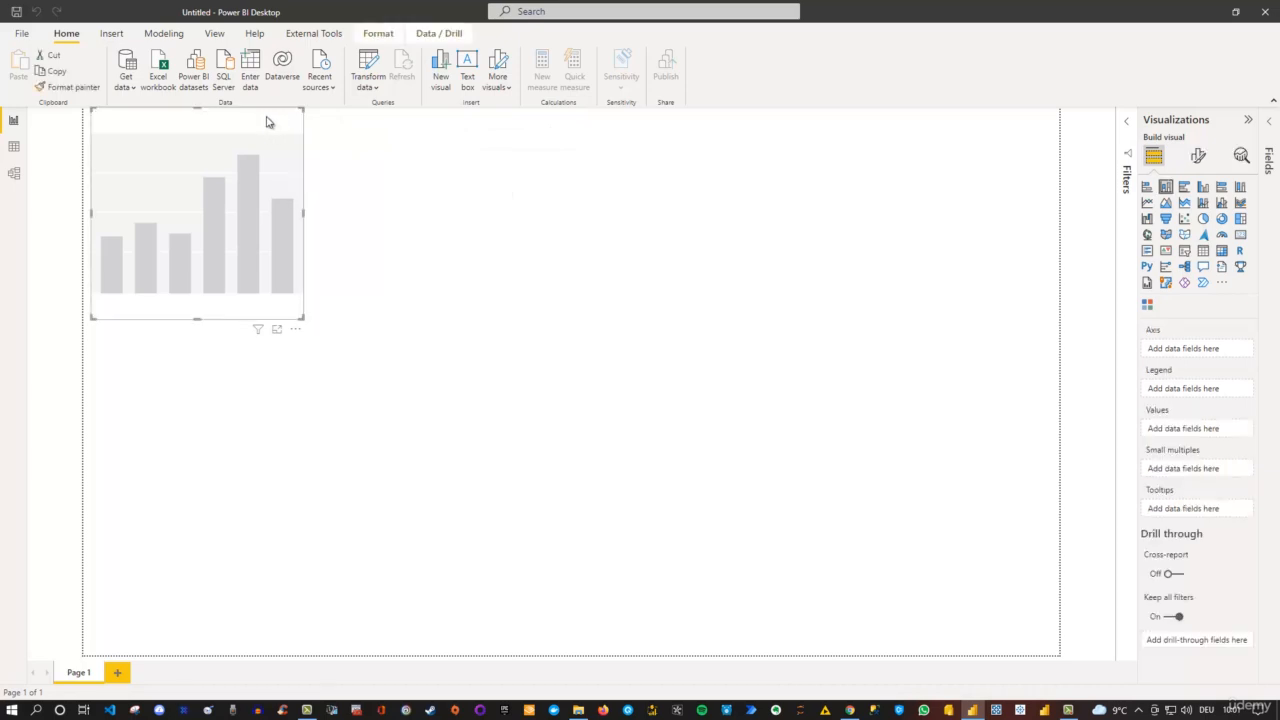
key(Delete)
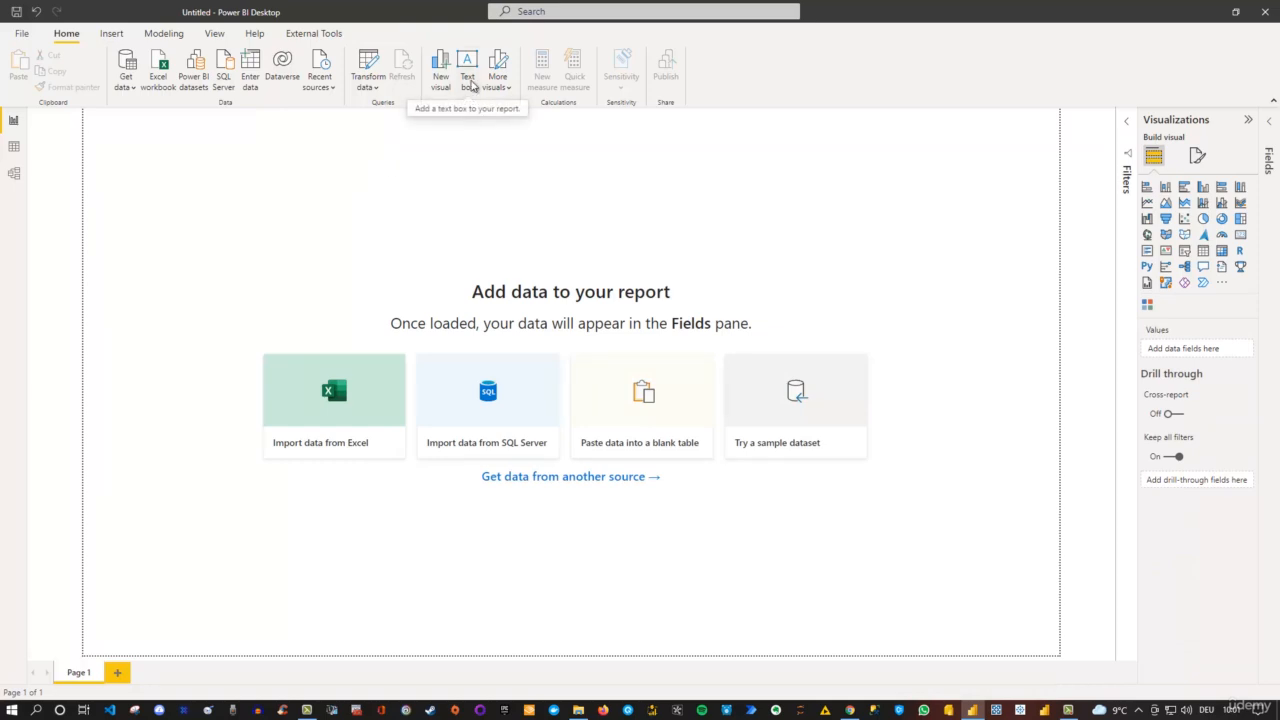
Add a text box to the report page with the text "Hello Power BI"
click(470, 84)
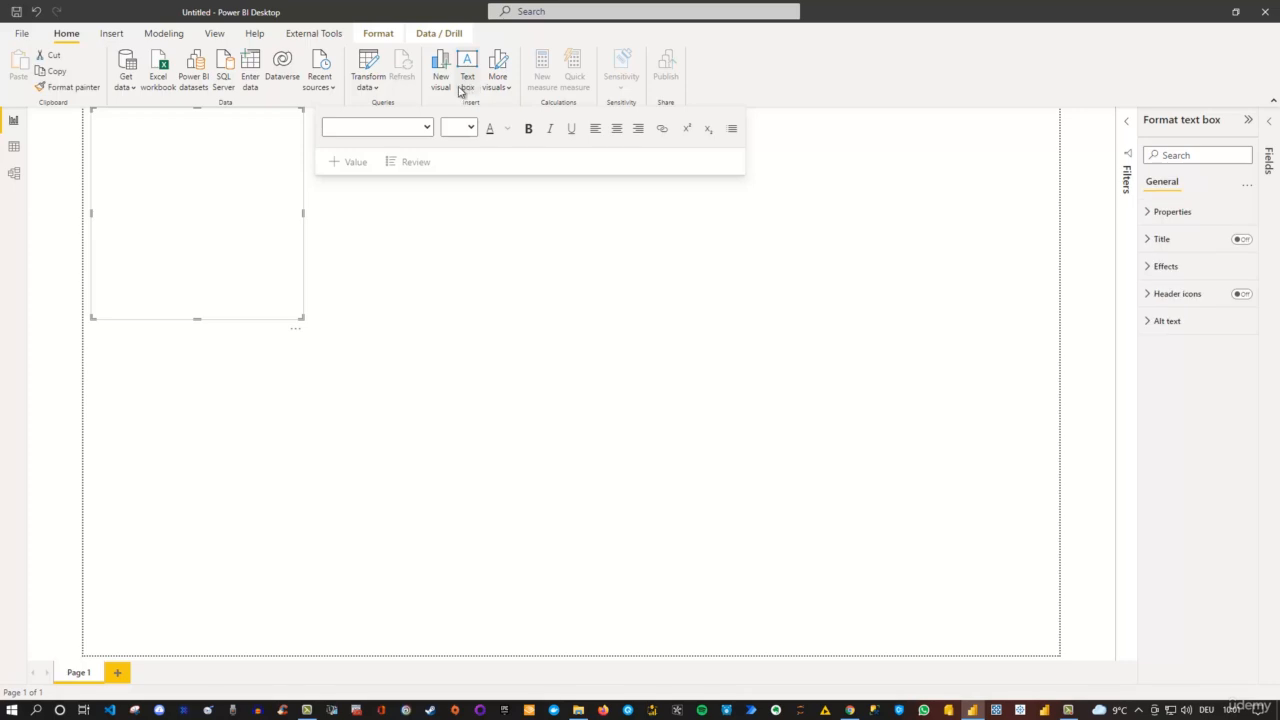
click(195, 124)
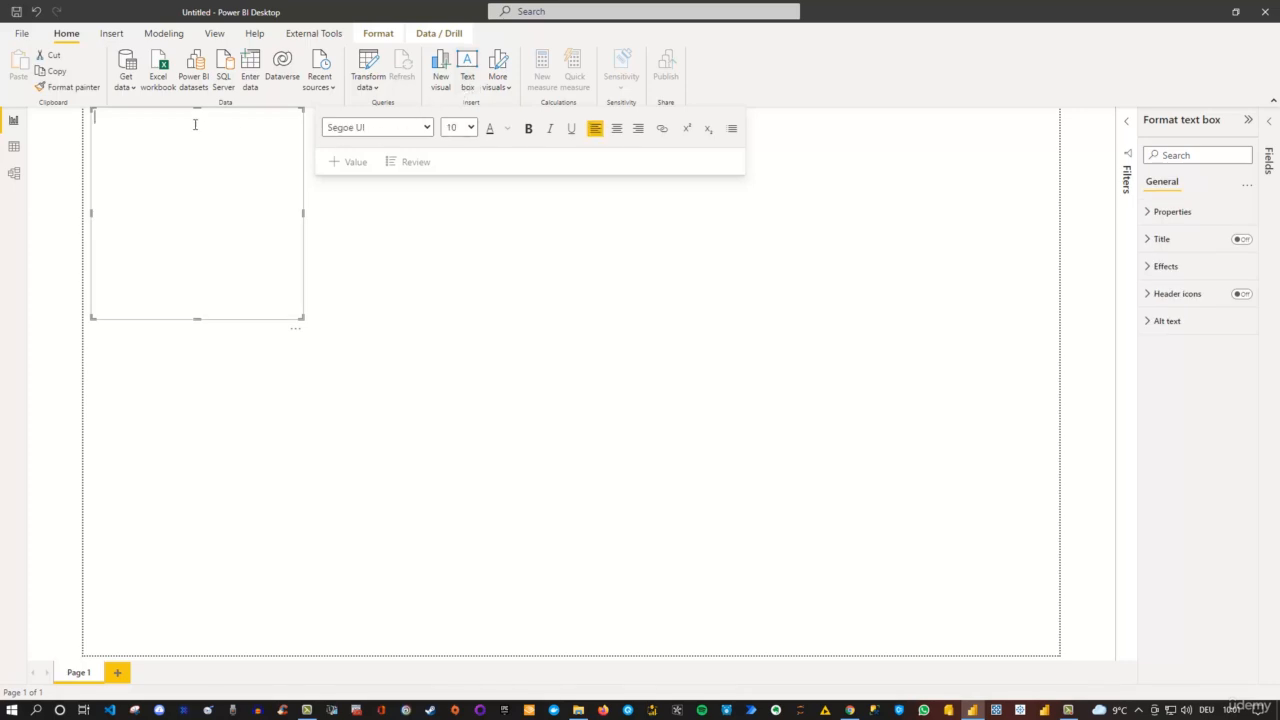
text(Hello Power BI)
Format the entire "Hello Power BI" text with font size 20, bold and centered alignment
key(ctrl+a)
click(471, 128)
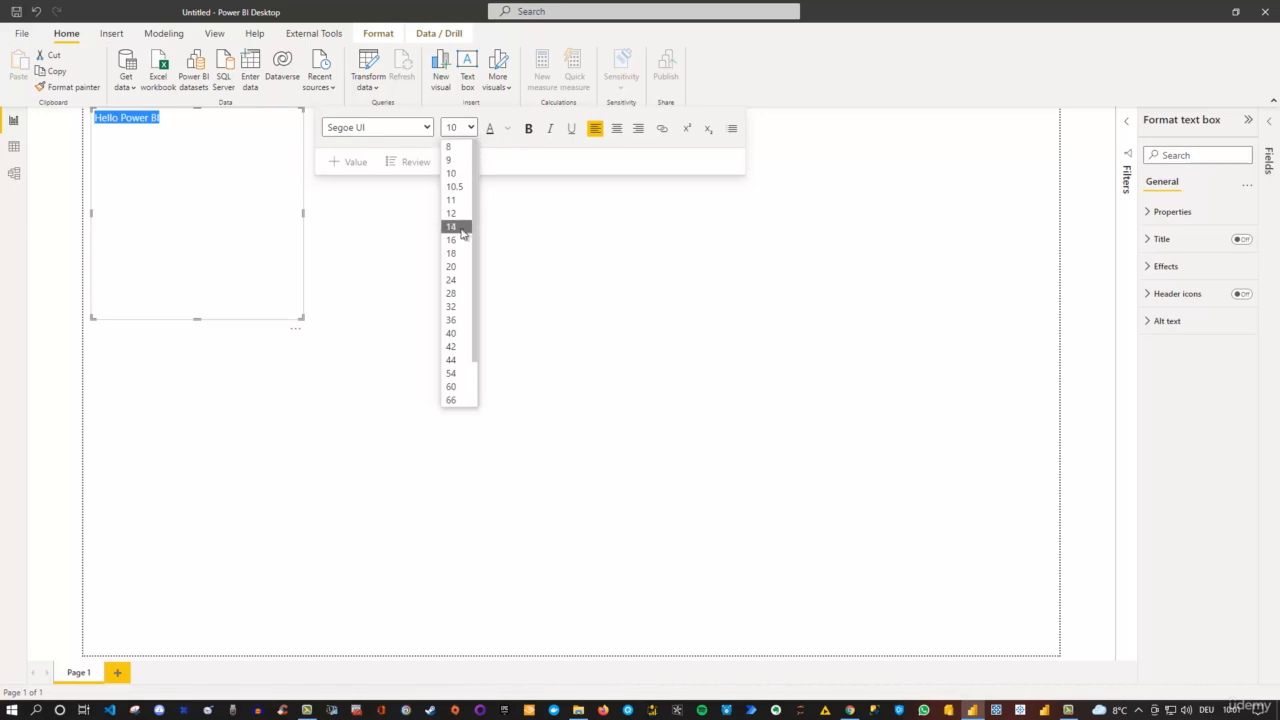
click(451, 267)
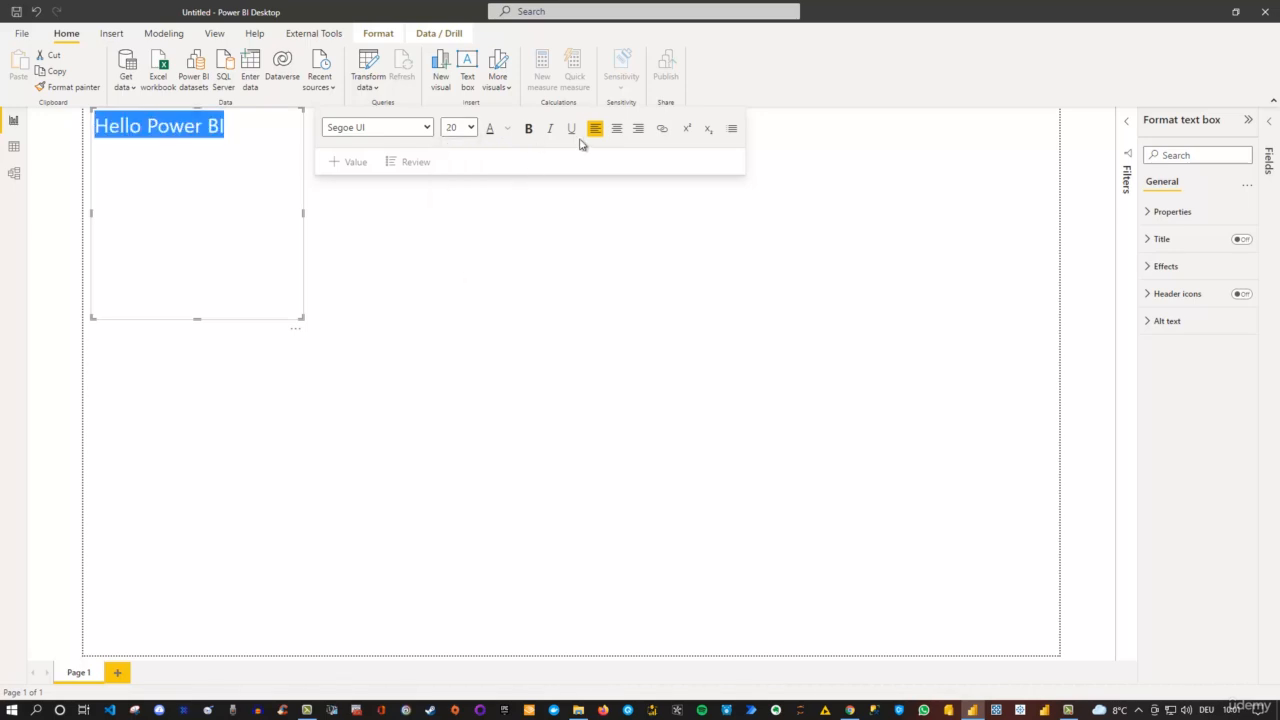
click(530, 130)
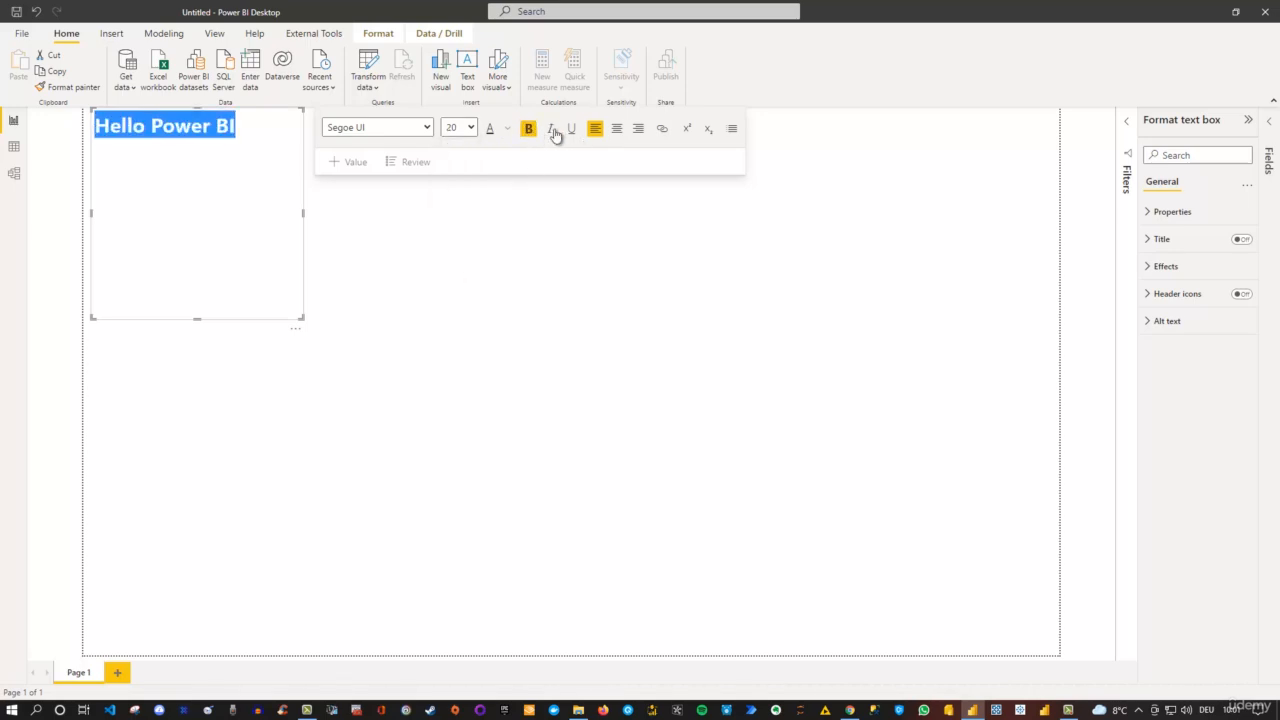
click(616, 130)
Look through the available fonts for the text box without choosing one, and deselect the text
click(427, 127)
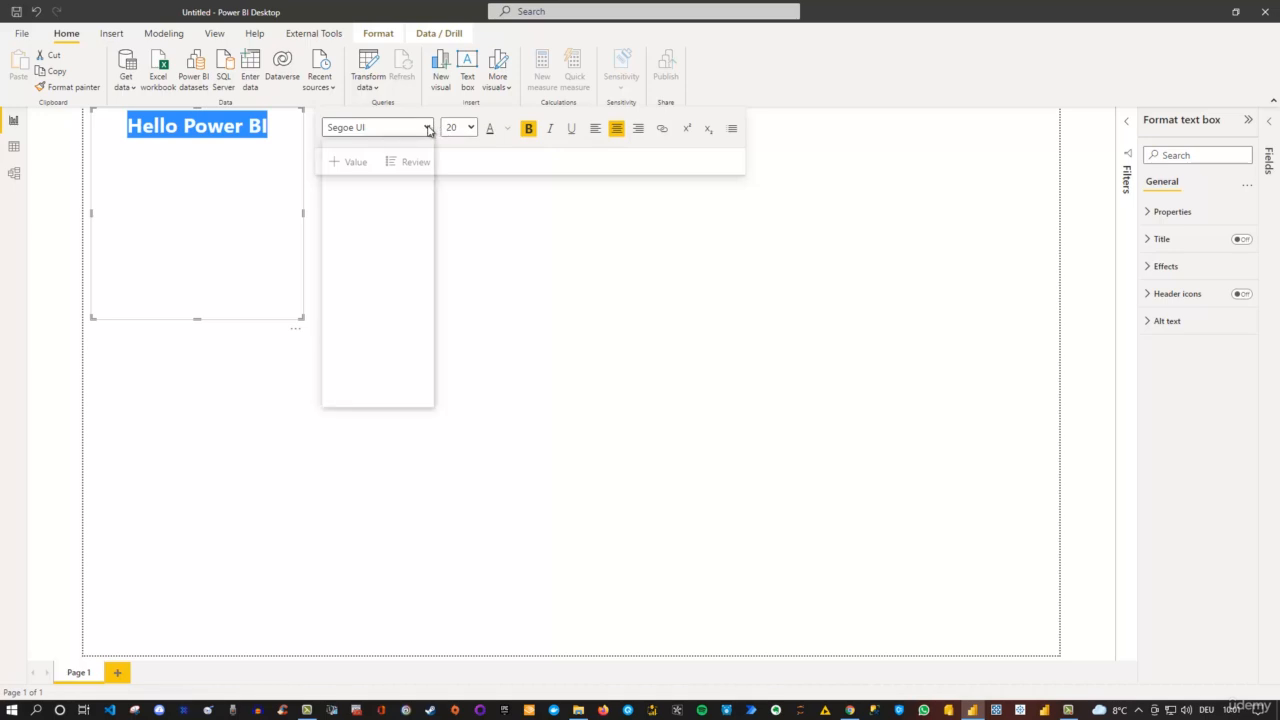
scroll(405, 190, down, 1)
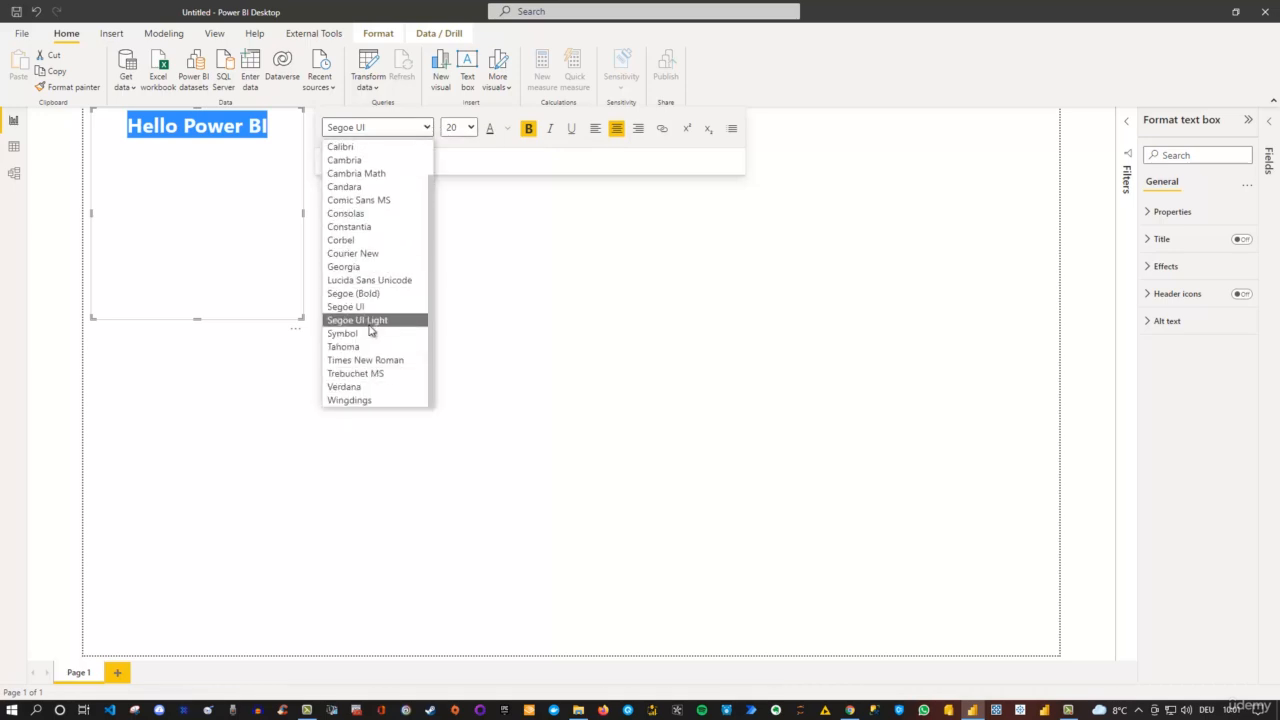
scroll(368, 330, up, 1)
scroll(368, 334, up, 1)
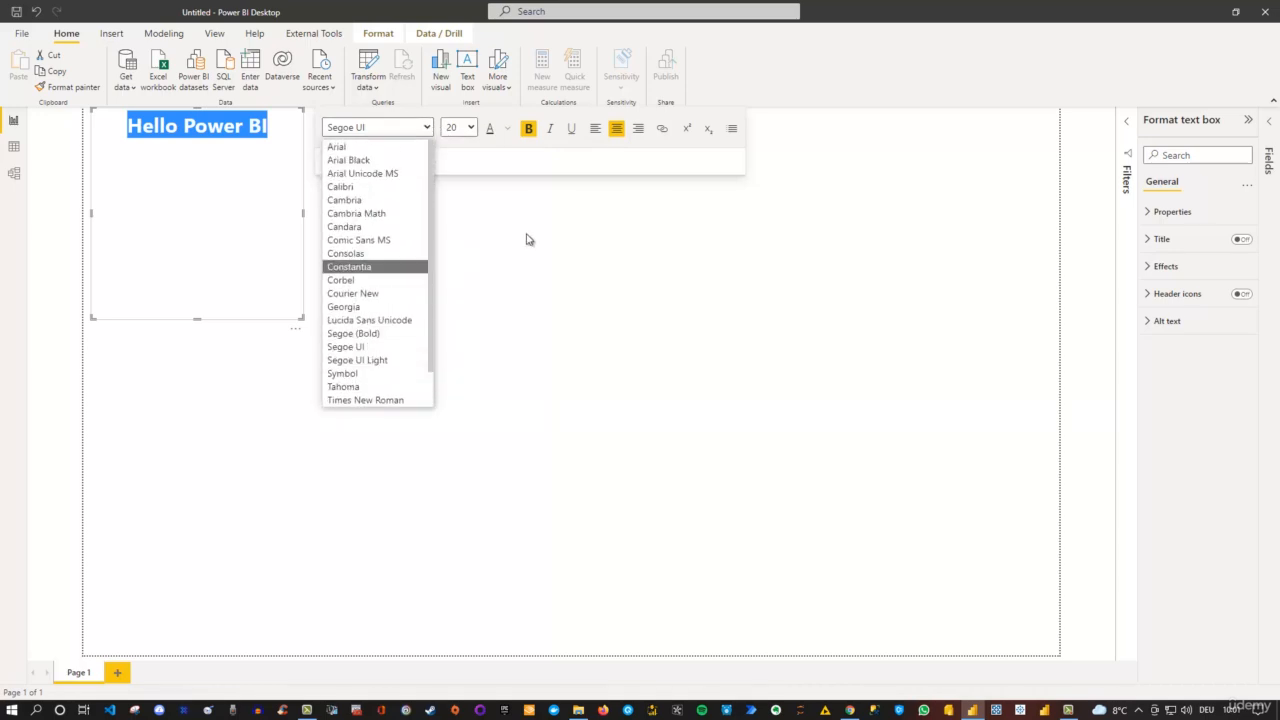
click(601, 254)
click(213, 201)
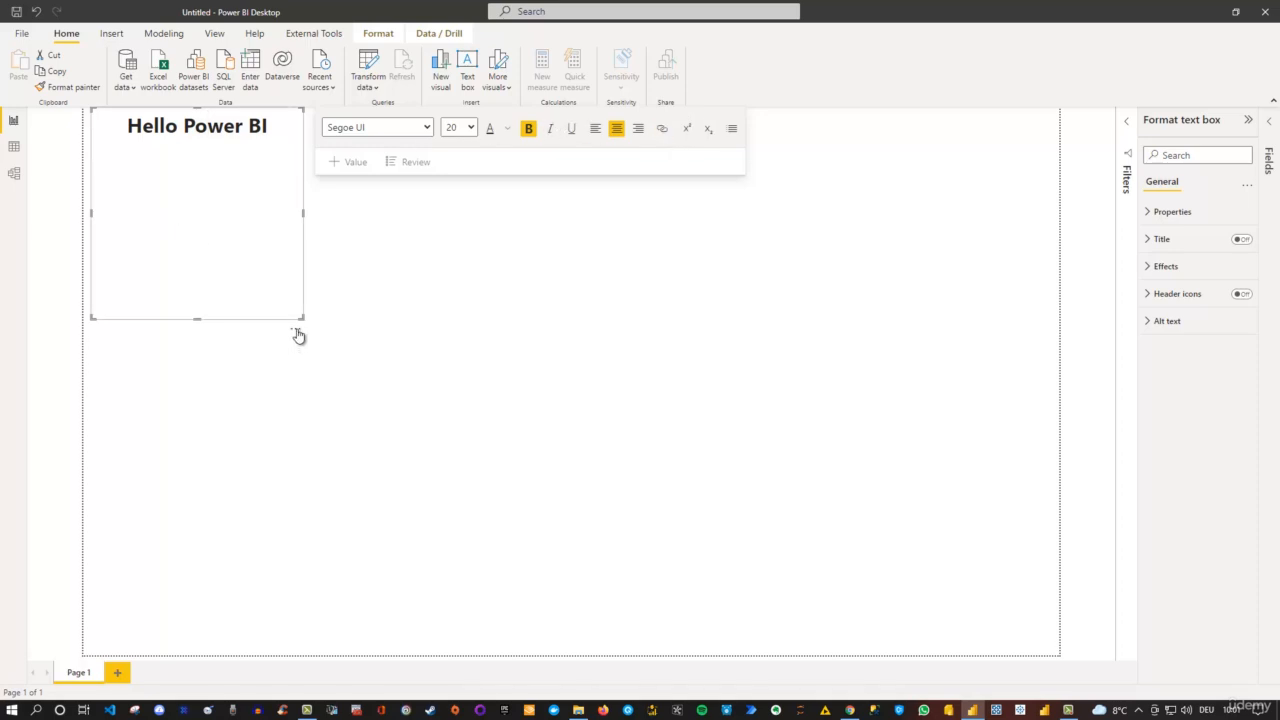
Move the "Hello Power BI" text box away from the page corner to the upper part of the page and deselect it
drag(296, 334, 668, 359)
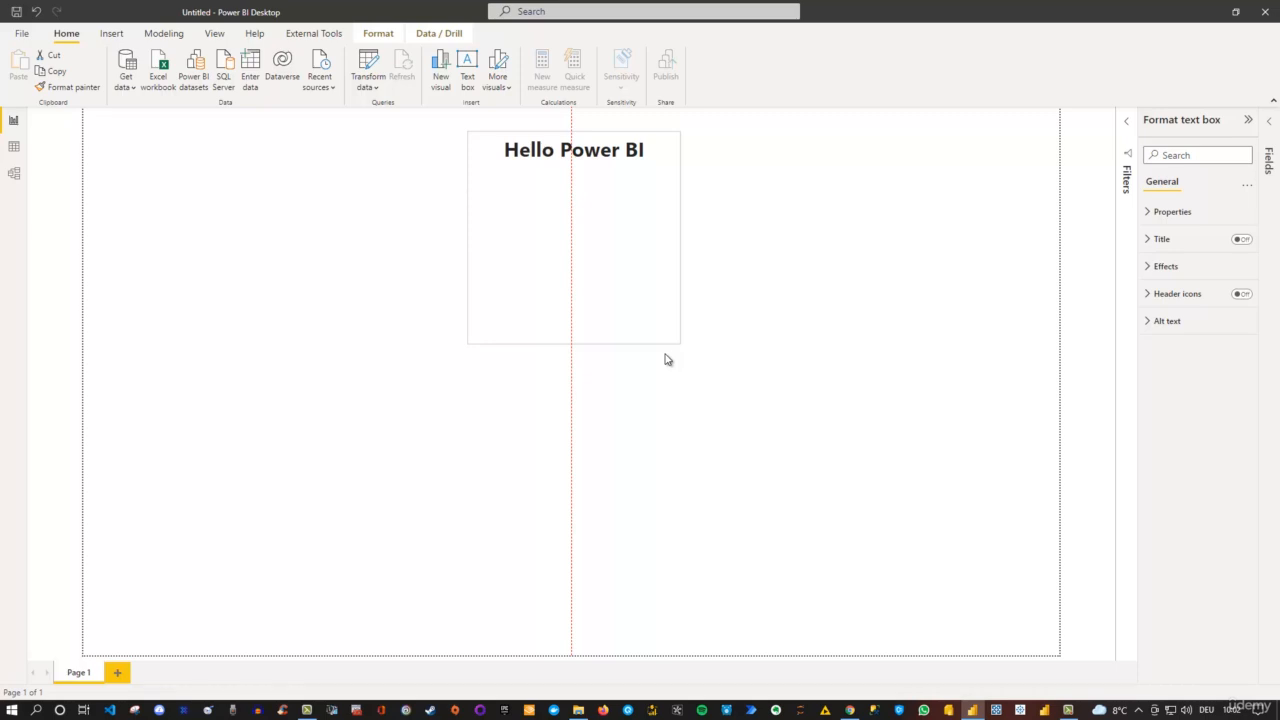
drag(668, 360, 561, 385)
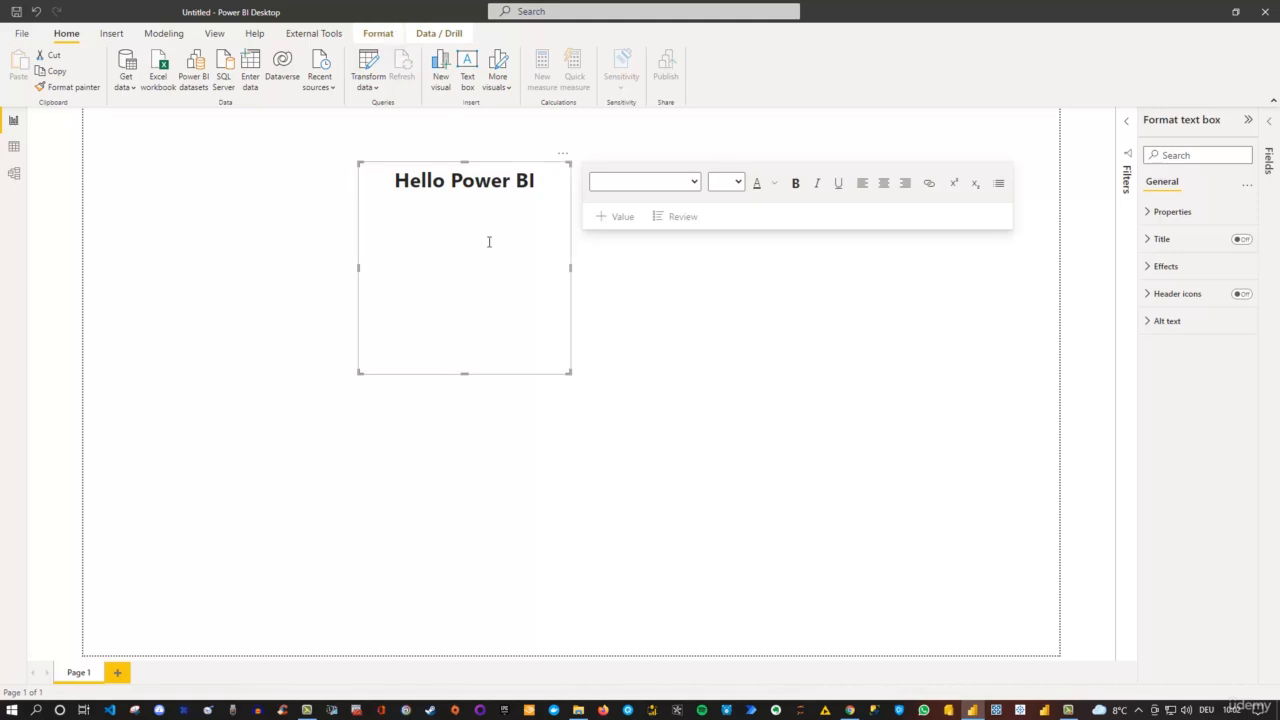
click(169, 224)
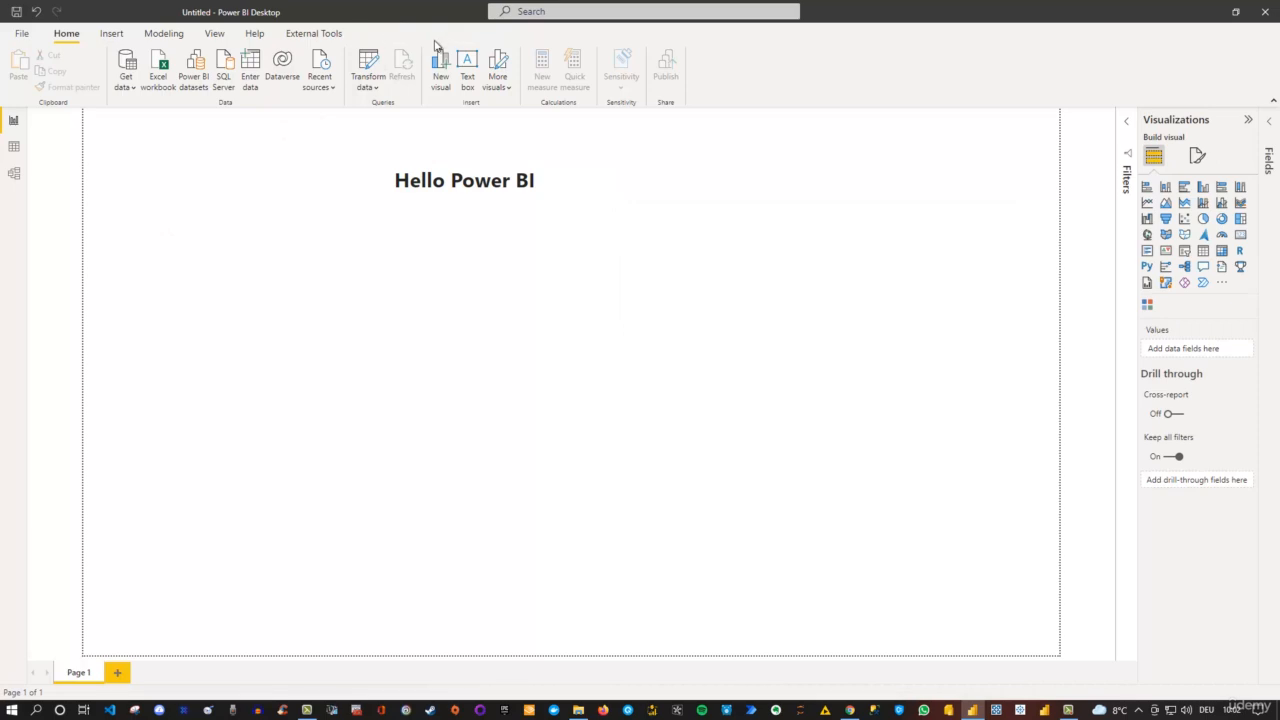
Align the "Hello Power BI" text box to the horizontal center of the report page and deselect it
click(445, 237)
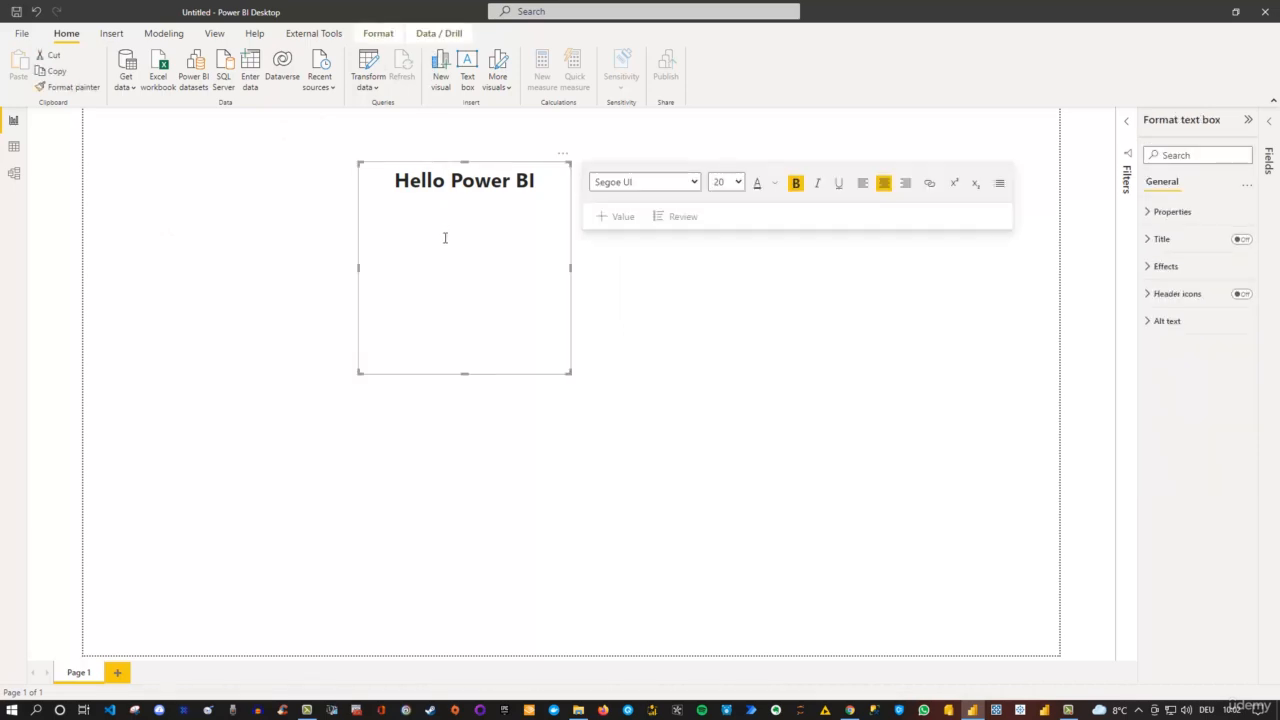
click(379, 36)
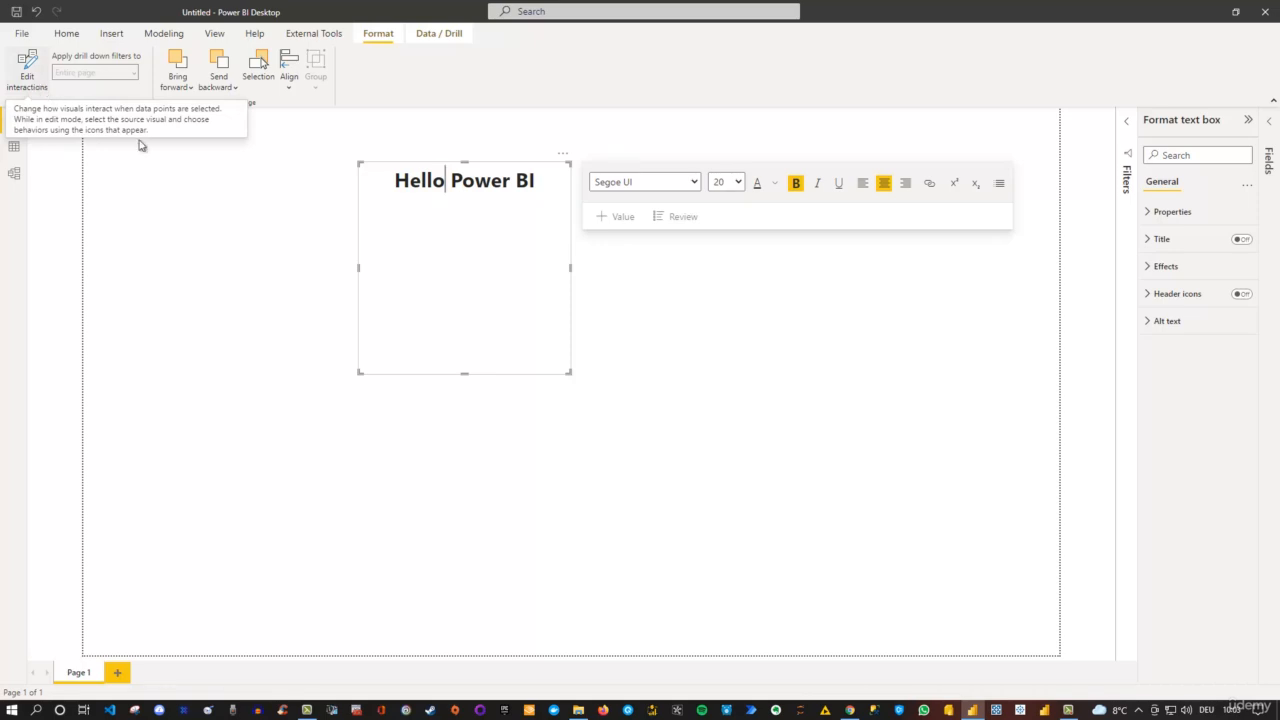
click(322, 238)
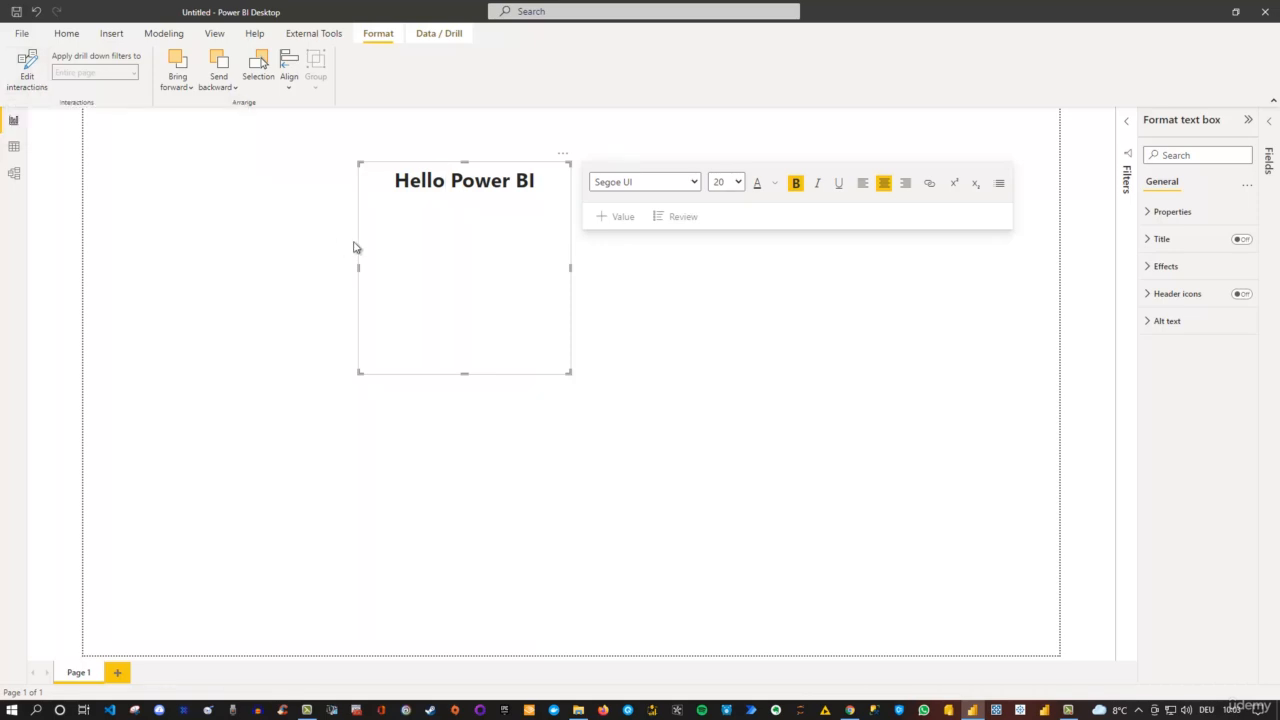
click(478, 239)
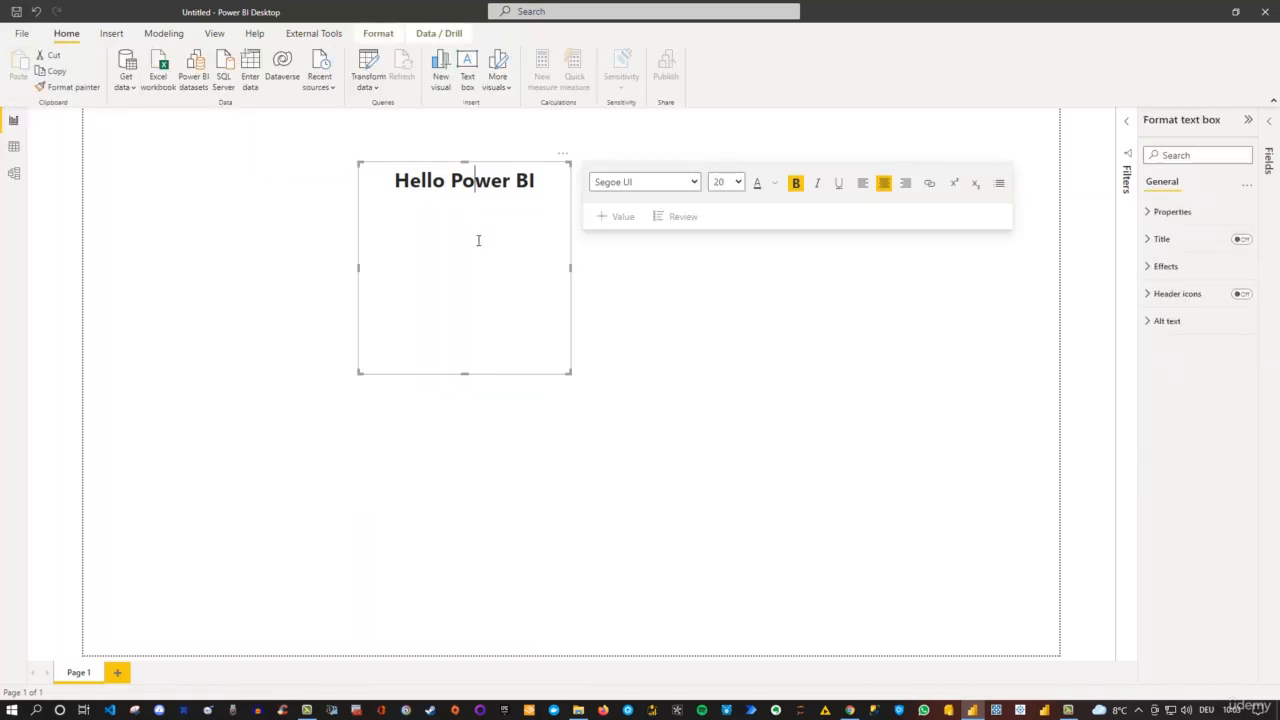
click(376, 34)
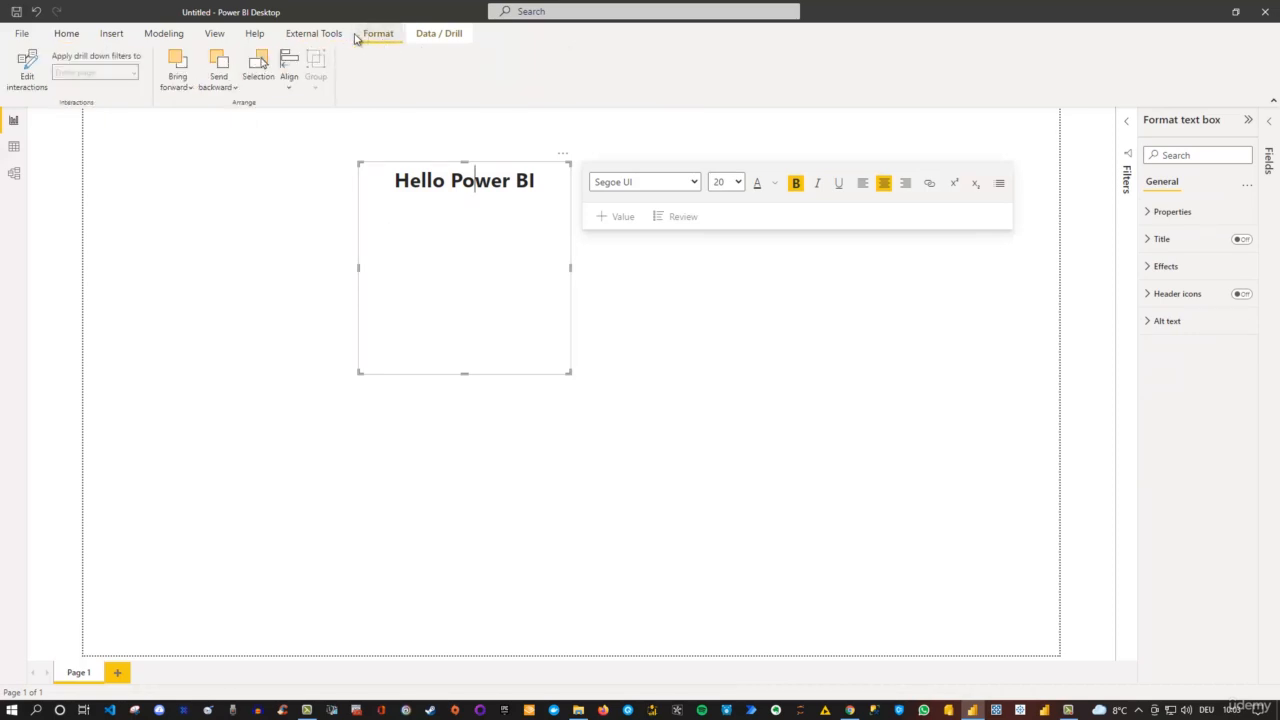
click(289, 82)
click(330, 133)
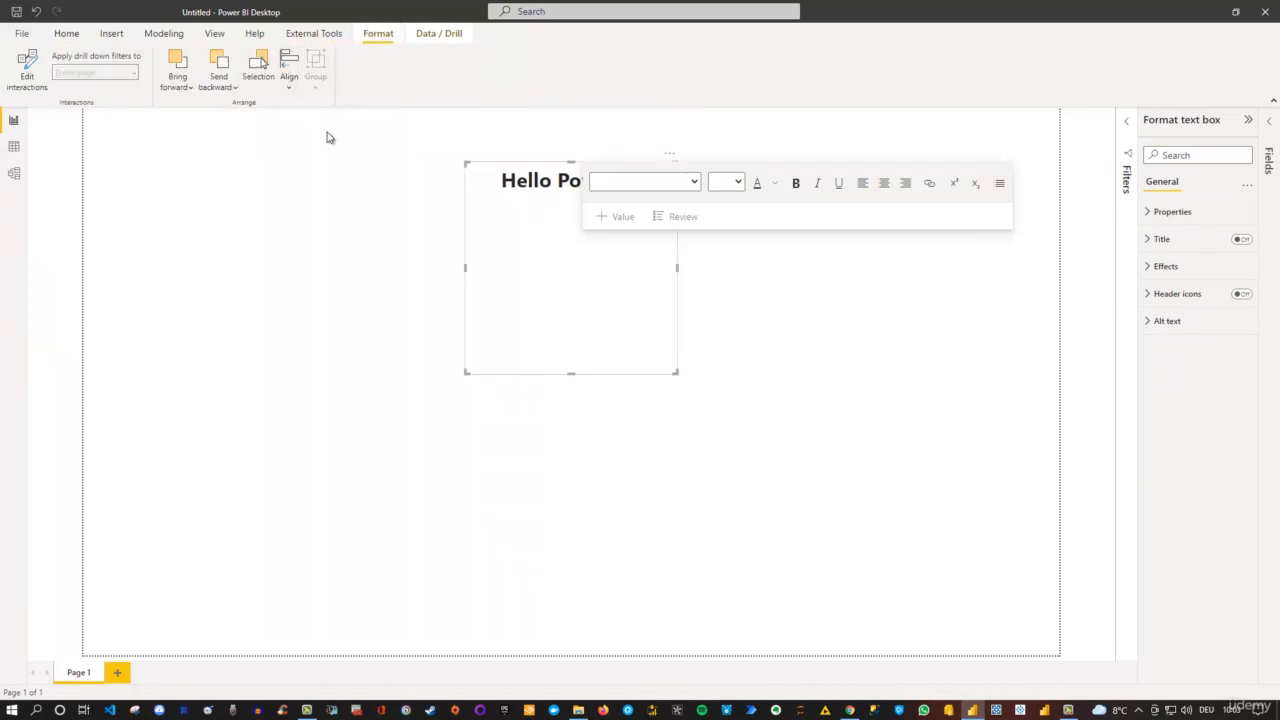
click(797, 382)
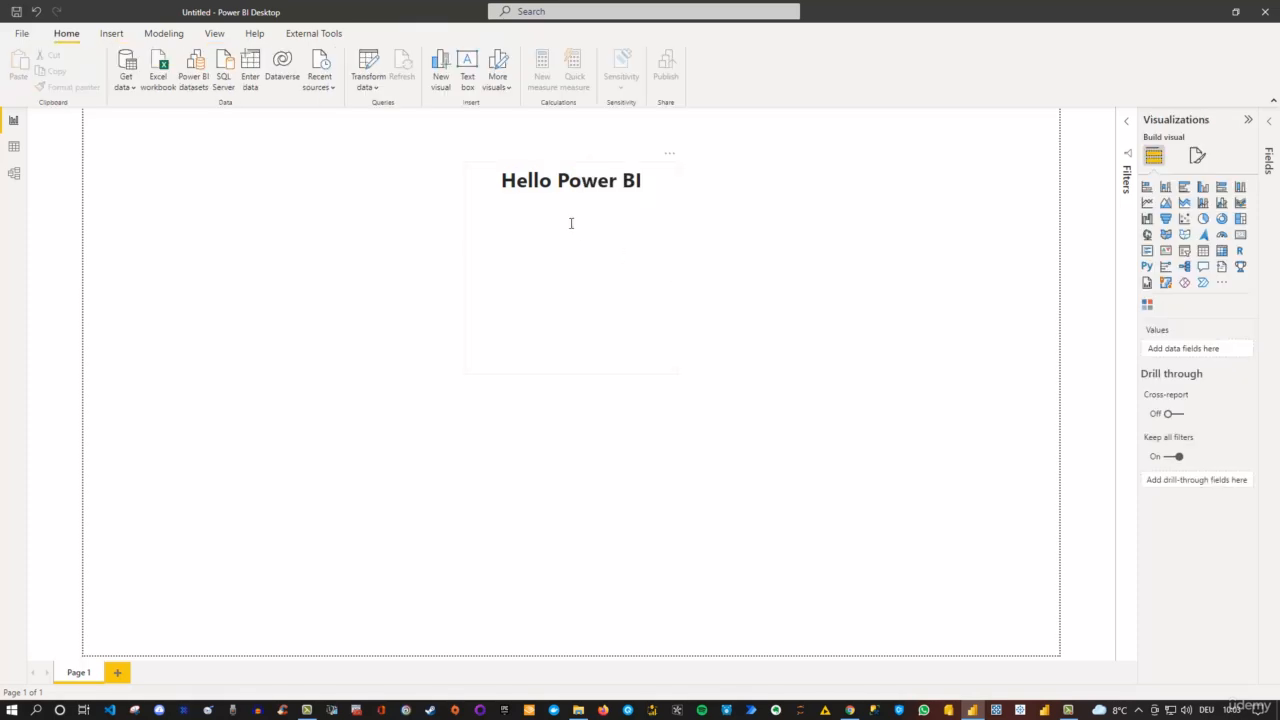
Reduce the height of the "Hello Power BI" text box so it fits closely around its text
click(660, 343)
drag(571, 373, 569, 212)
click(533, 393)
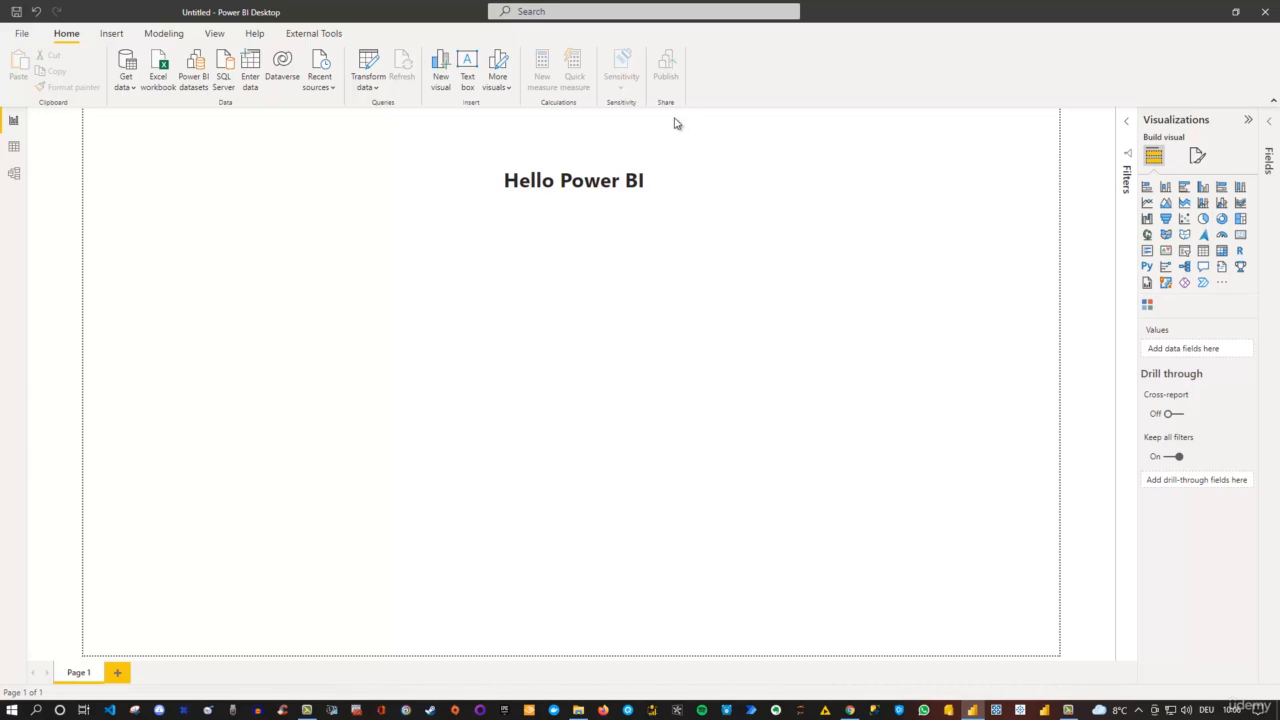
click(111, 34)
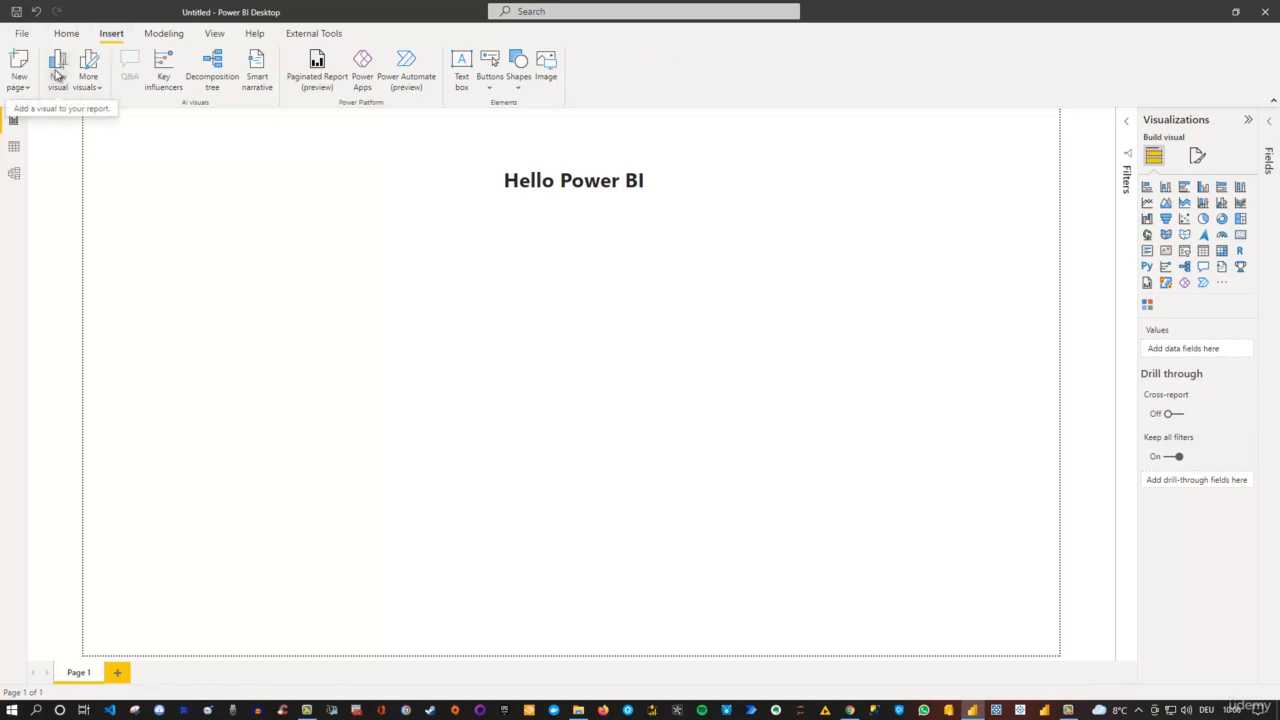
click(100, 92)
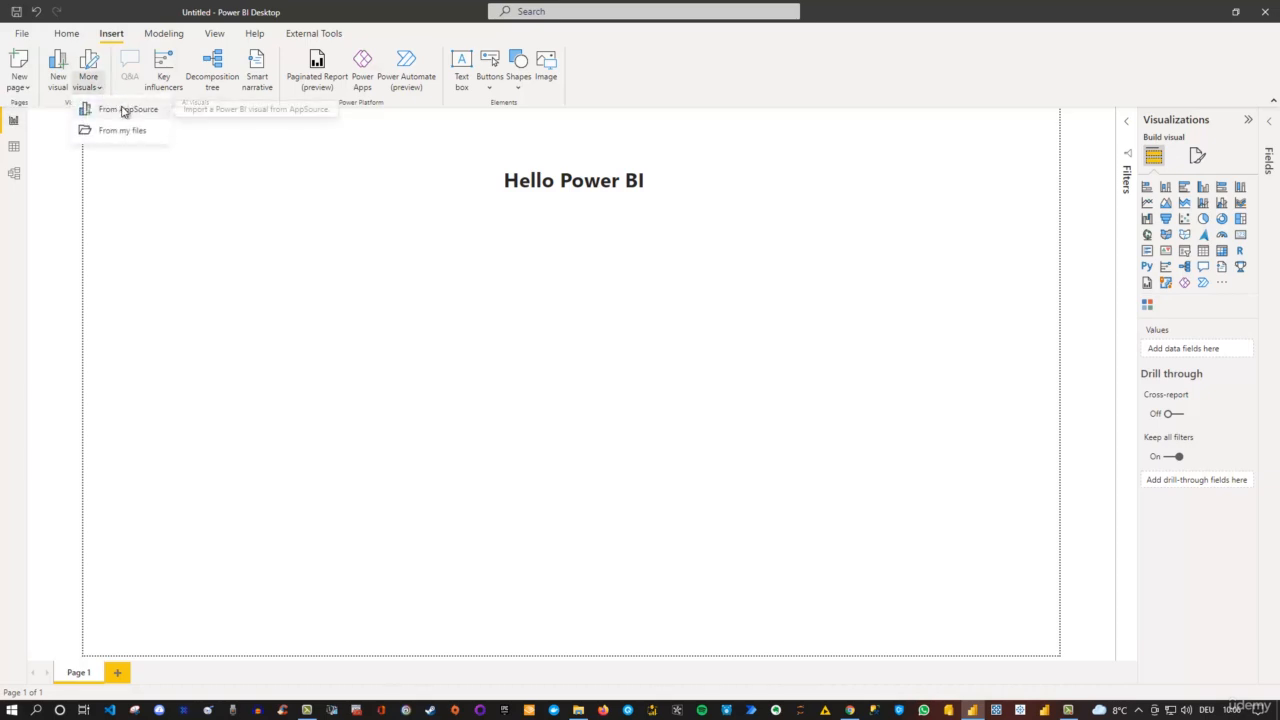
click(124, 172)
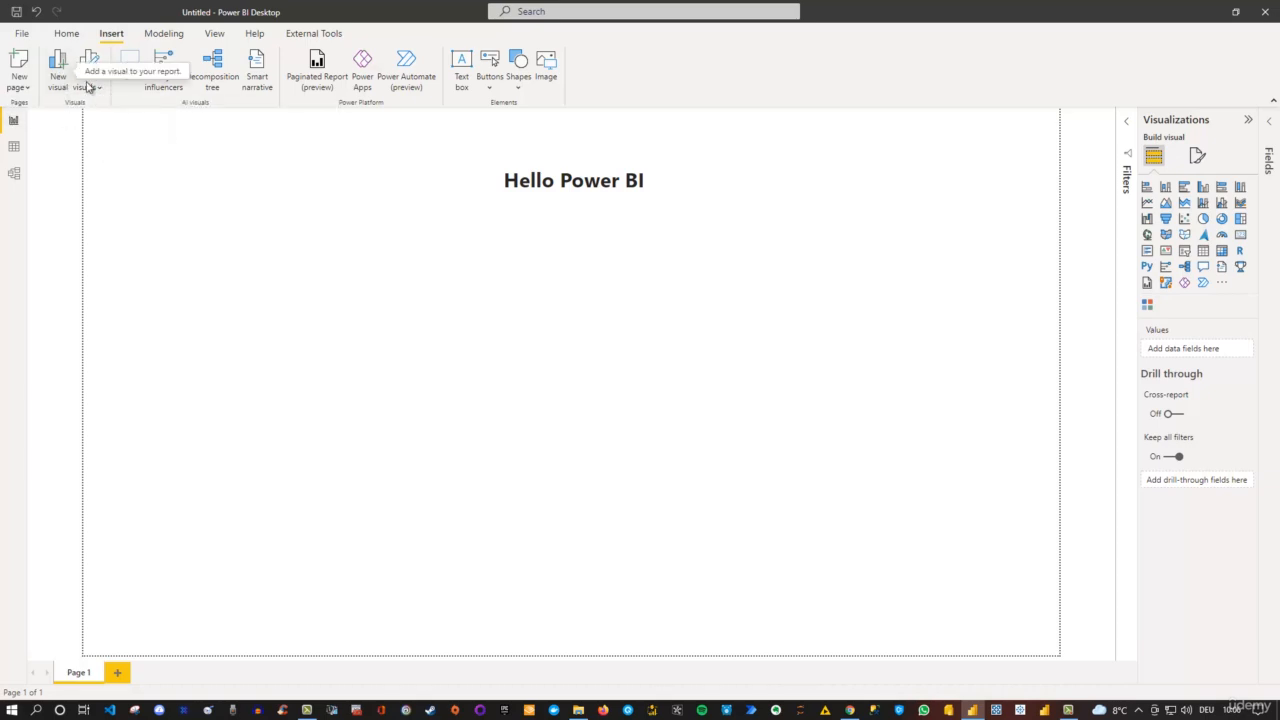
click(67, 35)
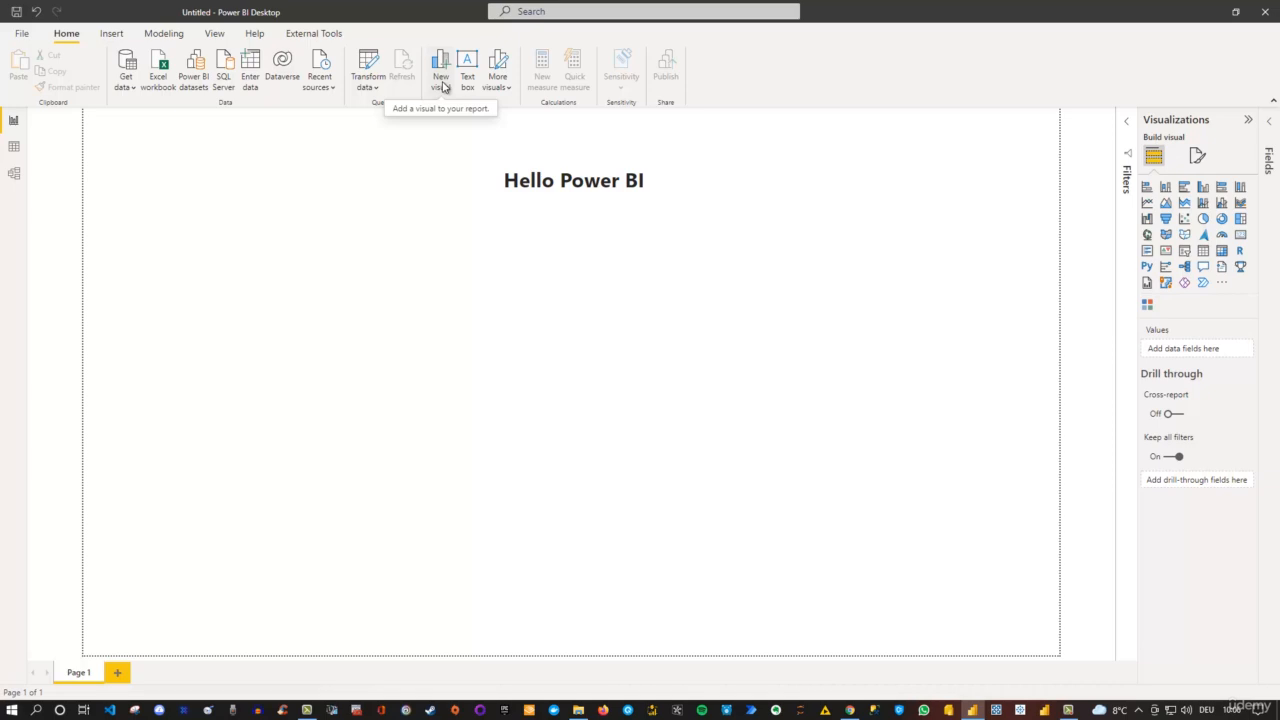
Add a new report page by duplicating Page 1
click(111, 35)
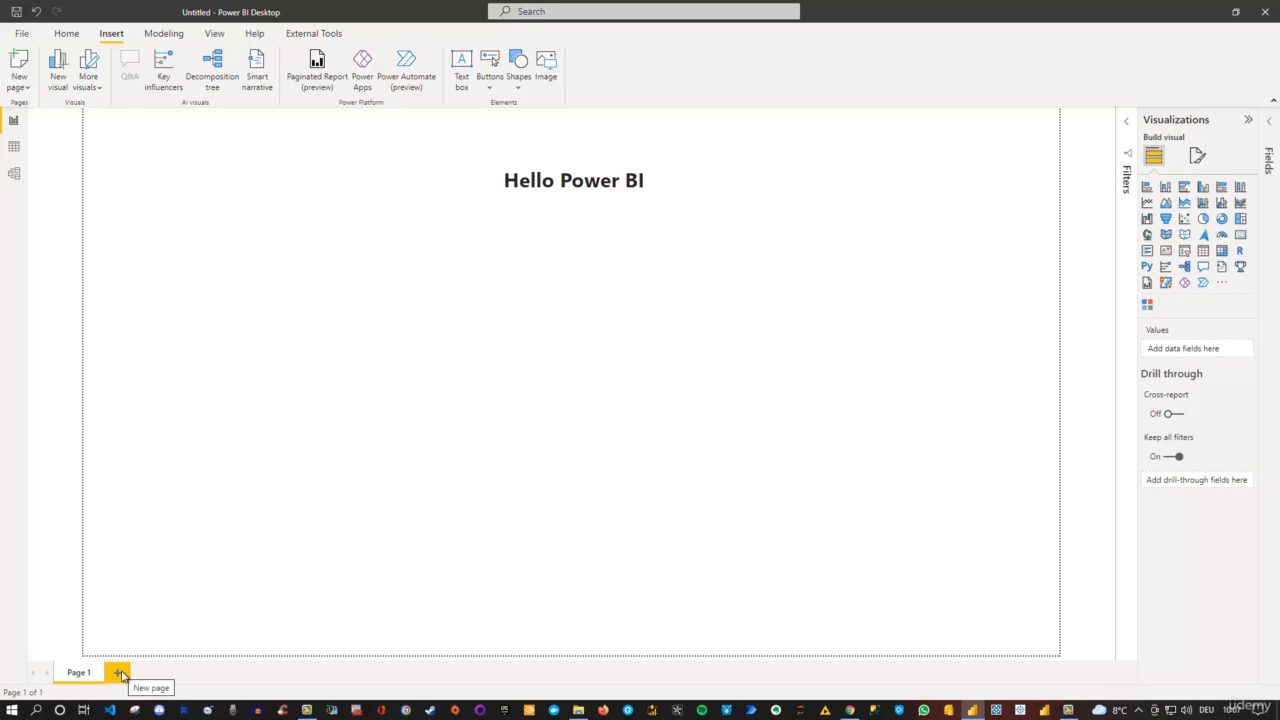
click(27, 90)
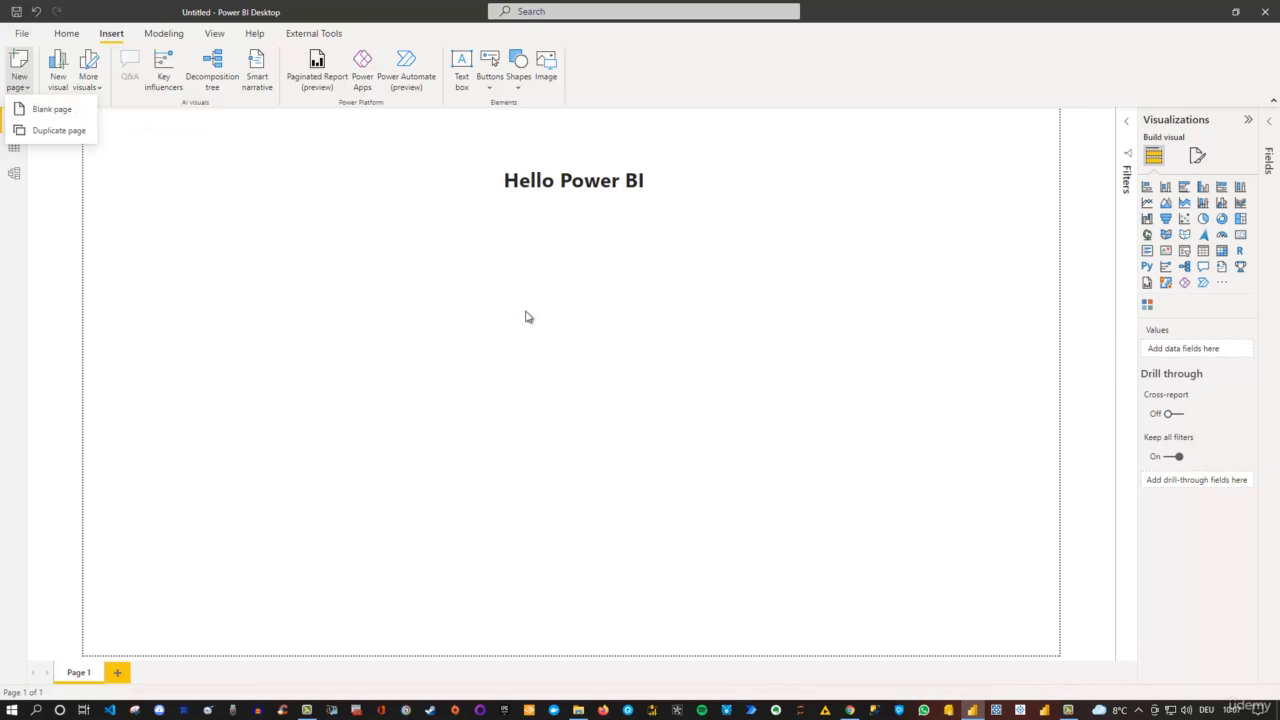
click(74, 138)
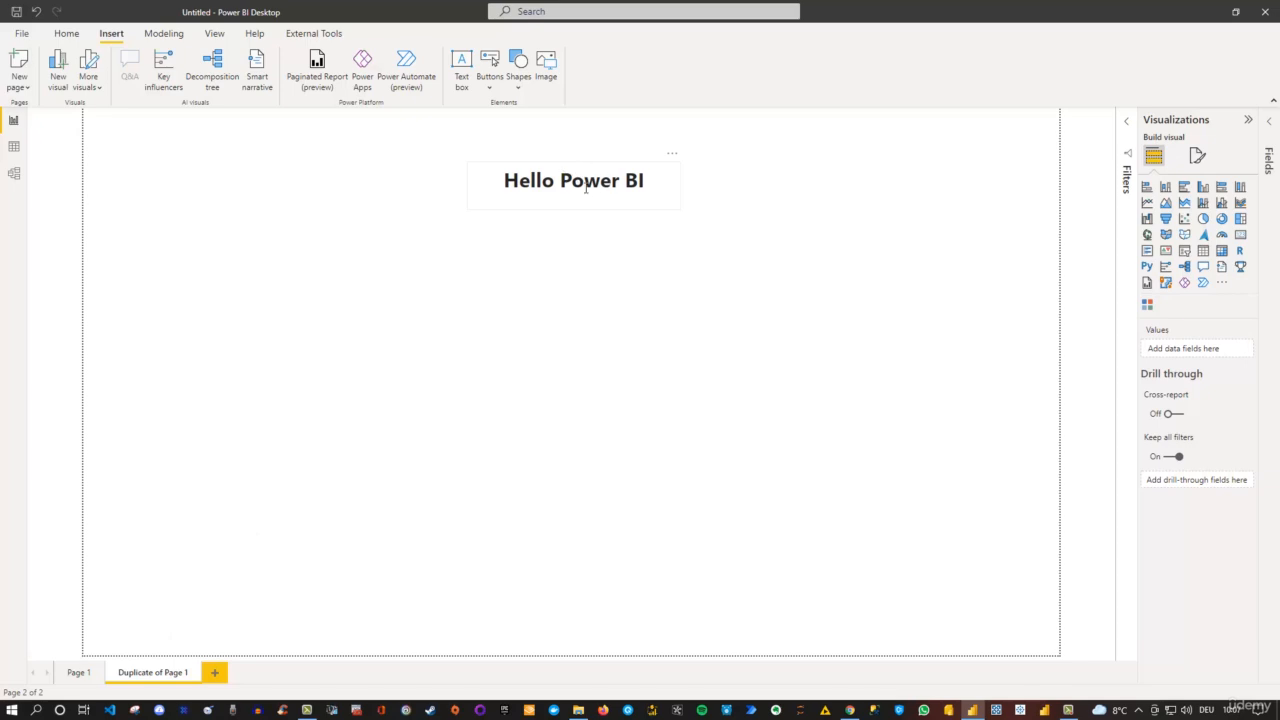
Replace the text box heading on the duplicated page with "Second Page"
click(653, 180)
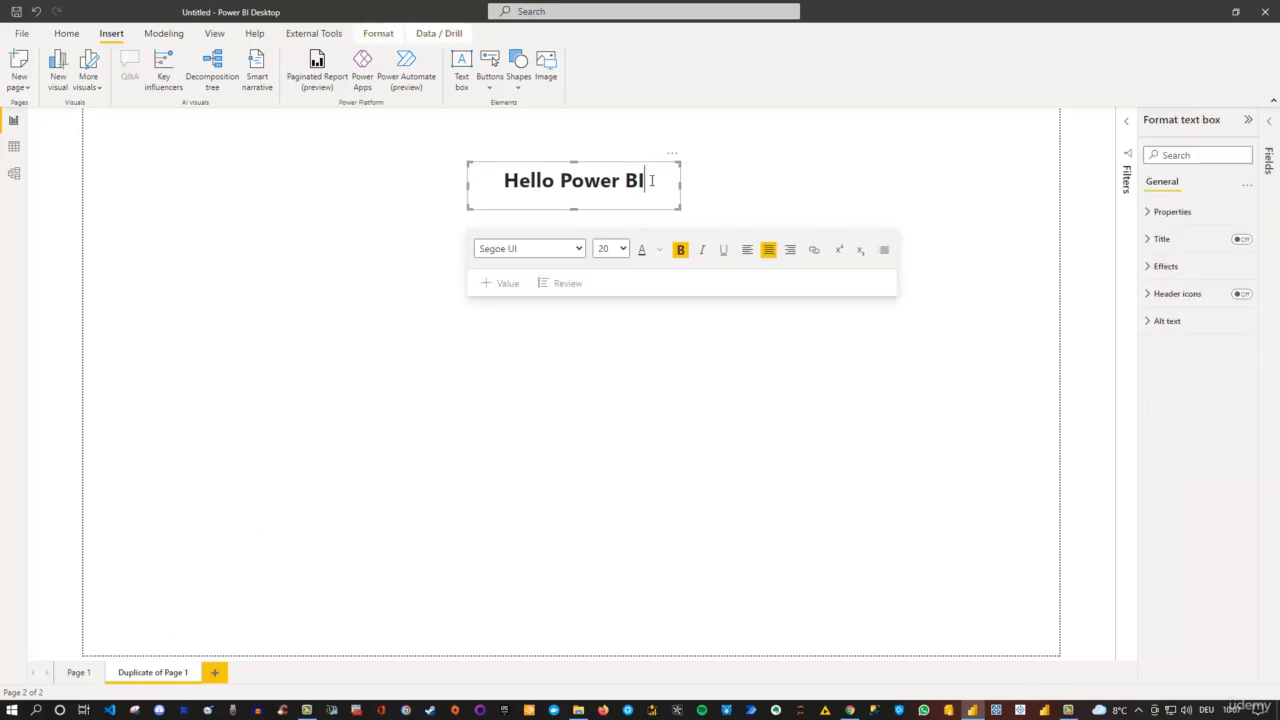
drag(647, 181, 487, 176)
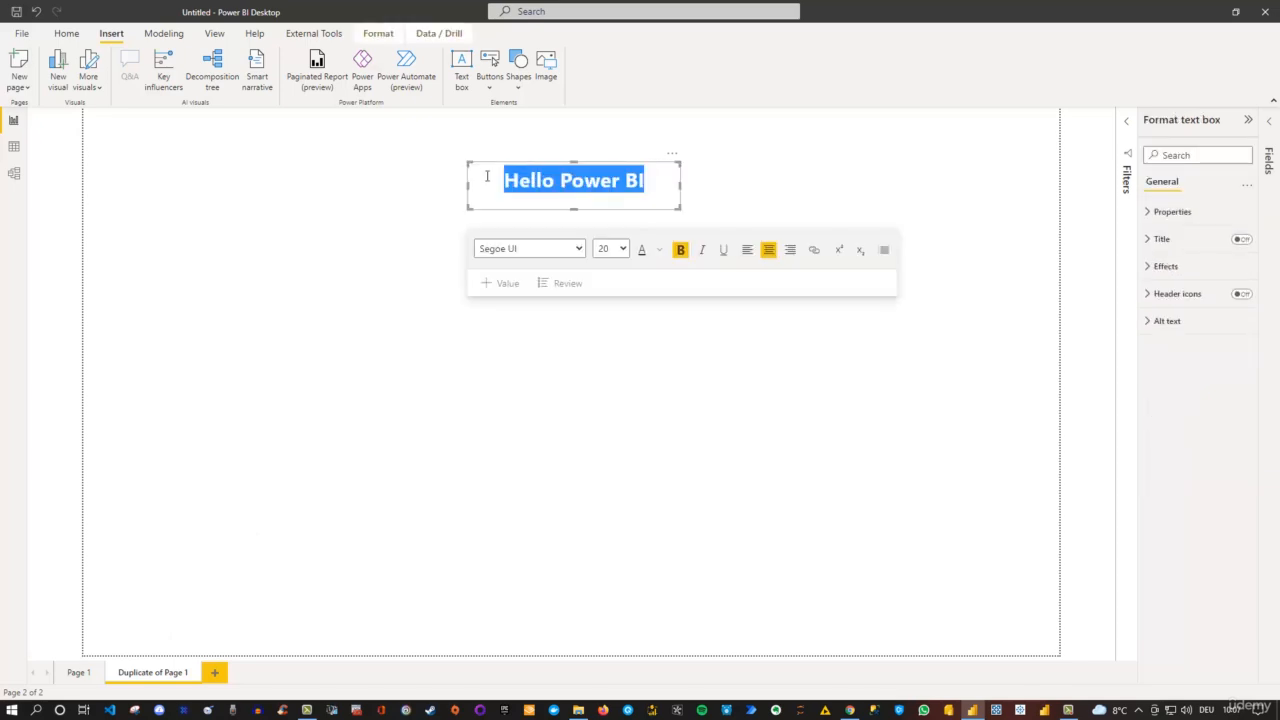
text(Swe)
key(BackSpace)
key(BackSpace)
text(econd Page)
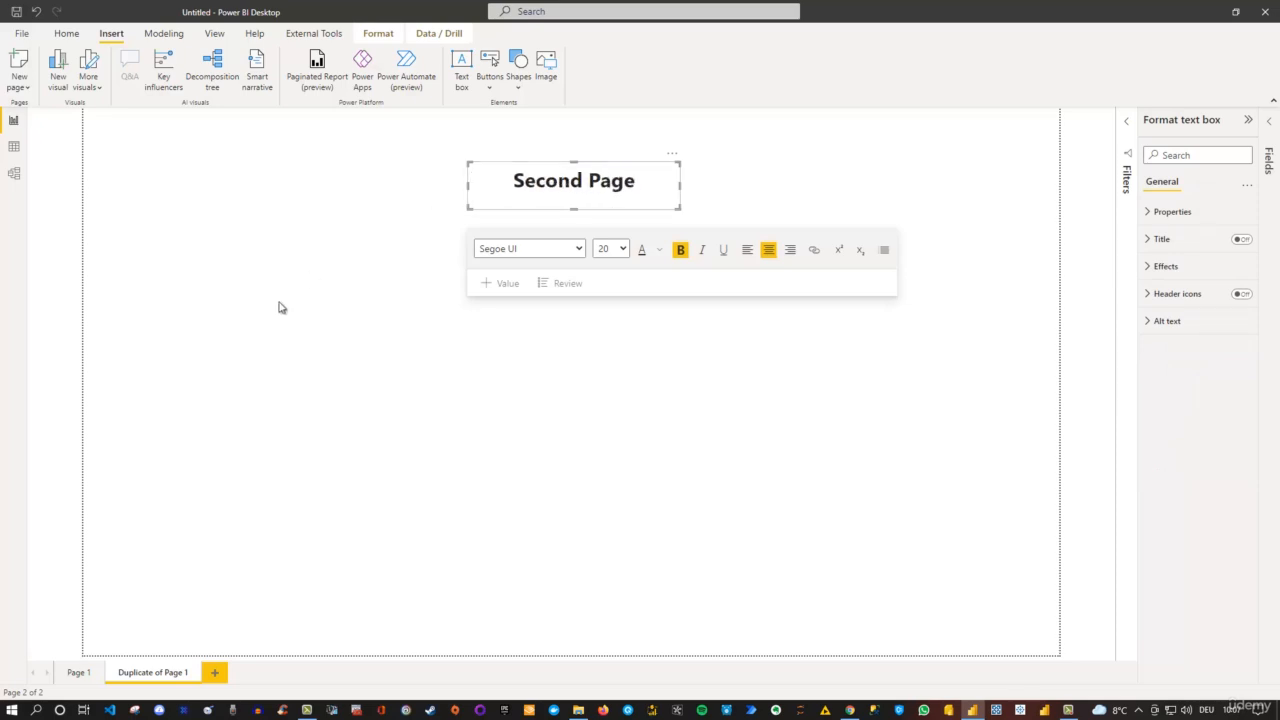
click(432, 327)
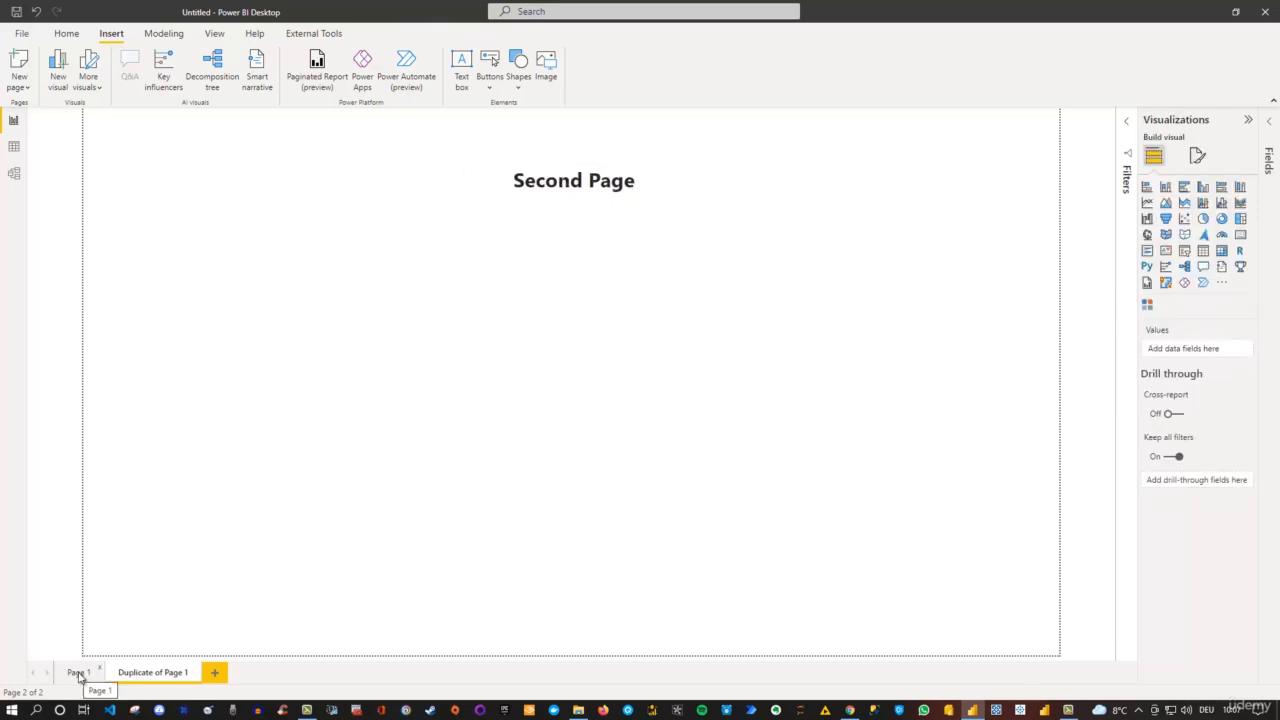
Rename the duplicated report page as "Page 2"
right_click(167, 679)
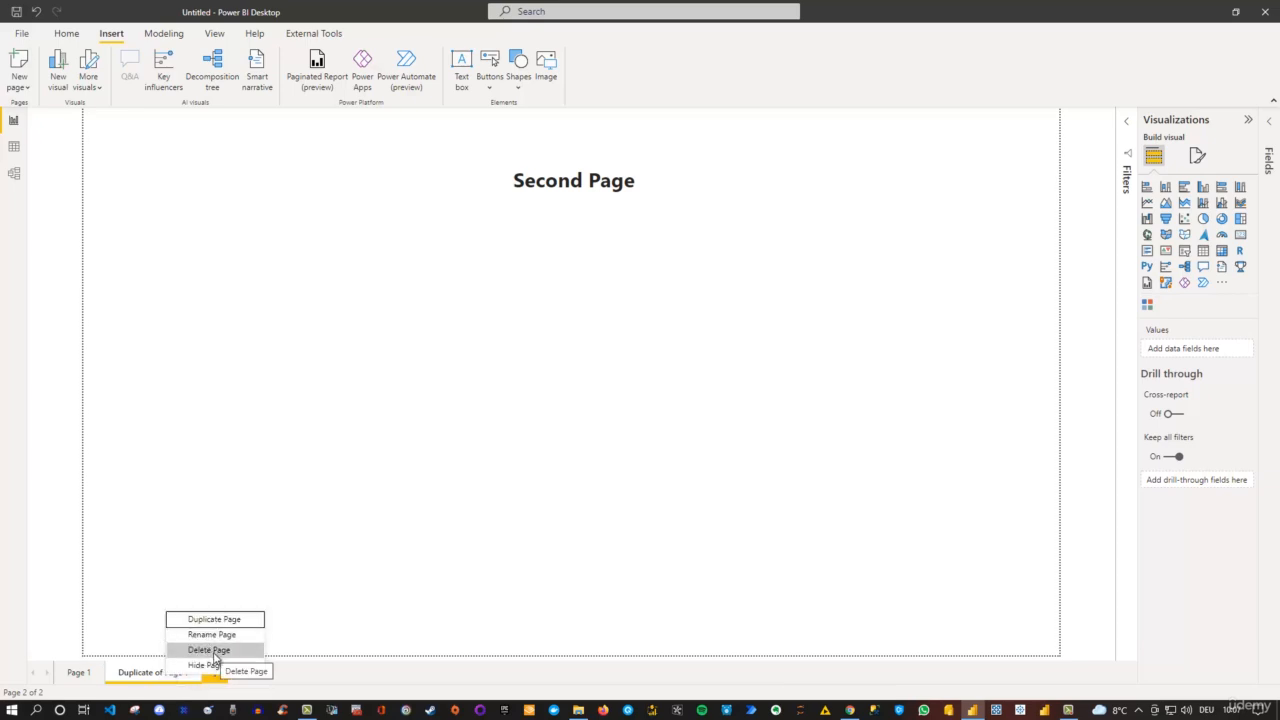
click(310, 604)
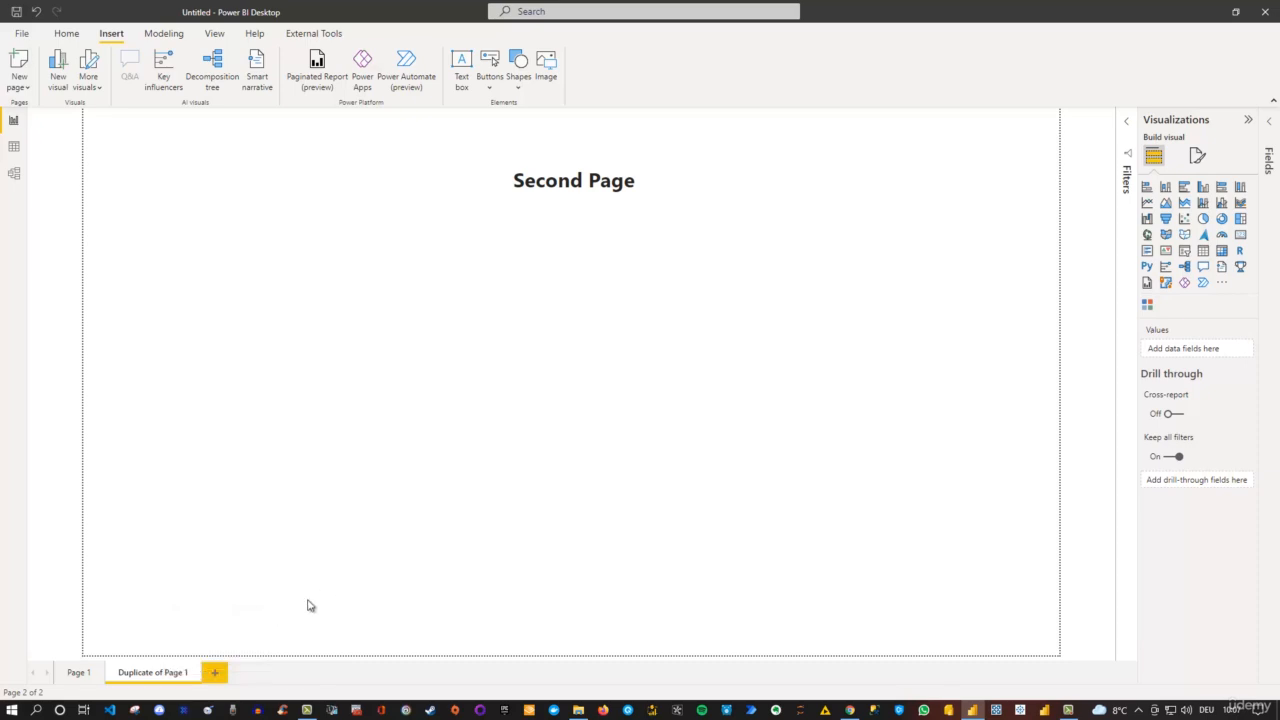
double_click(158, 674)
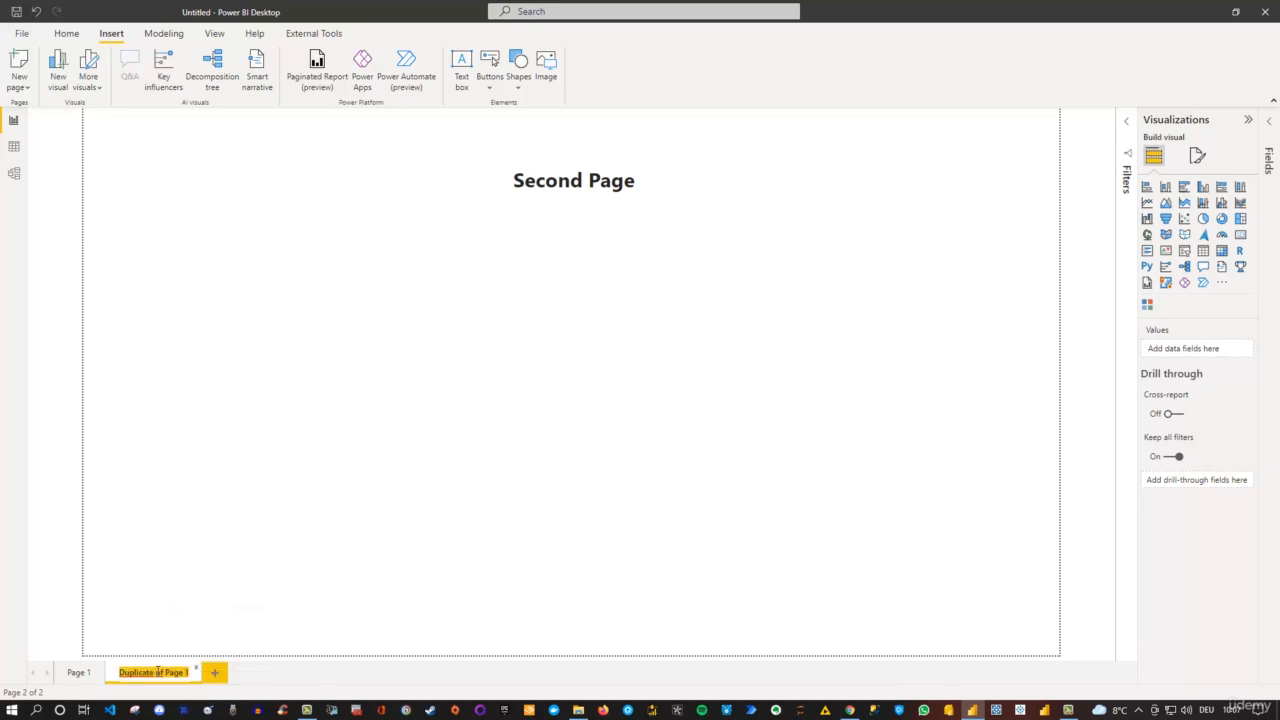
text(Page 2)
key(Return)
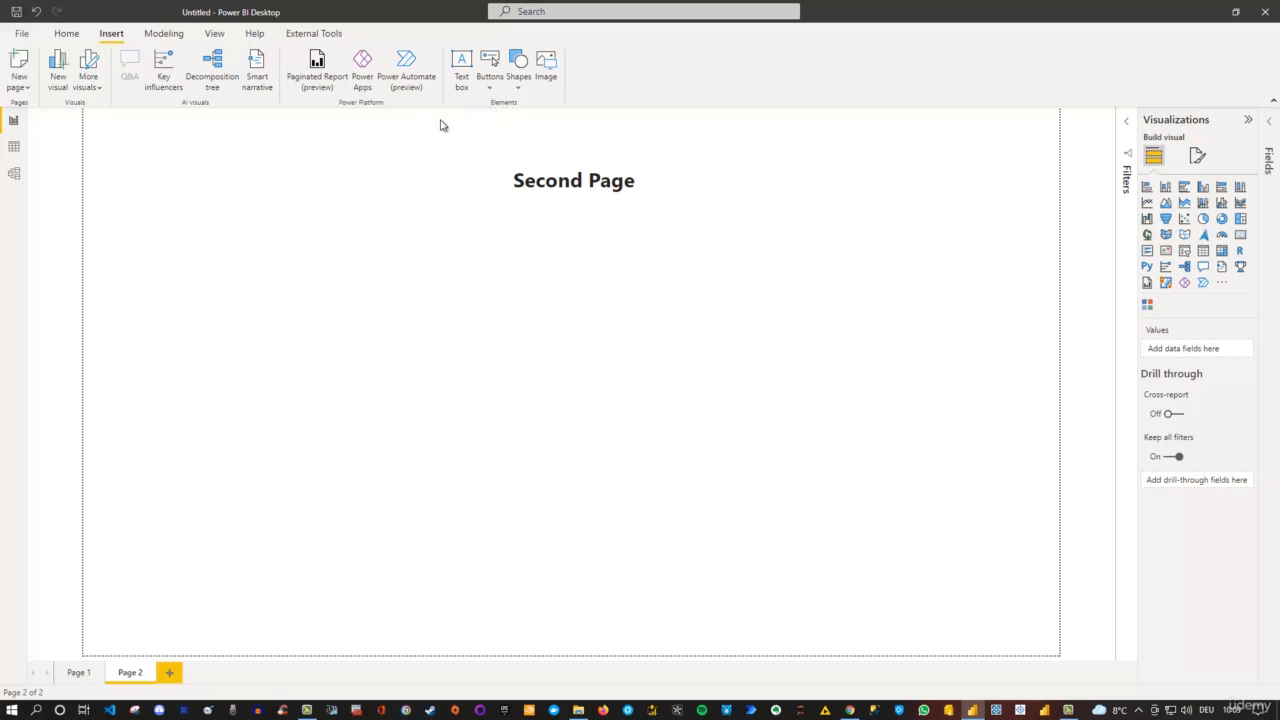
Add a Back button to Page 2, test its jump to the previous page twice, and return to Page 2
click(490, 89)
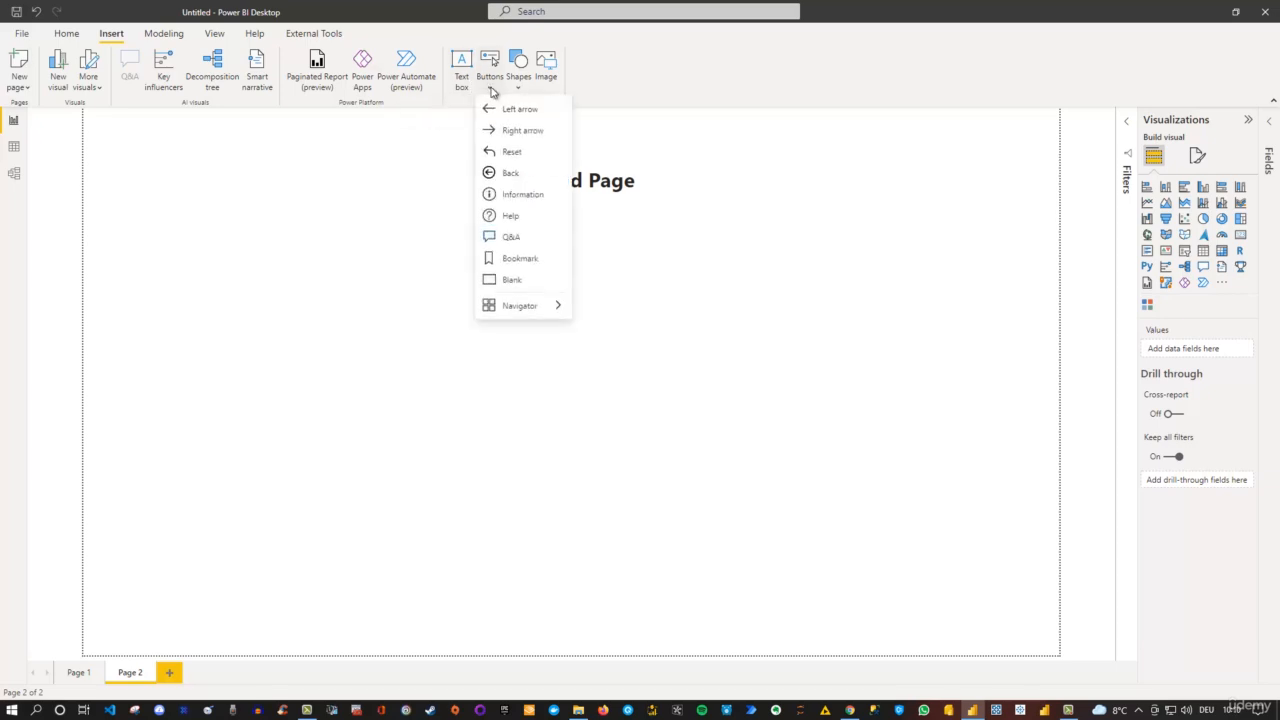
click(509, 173)
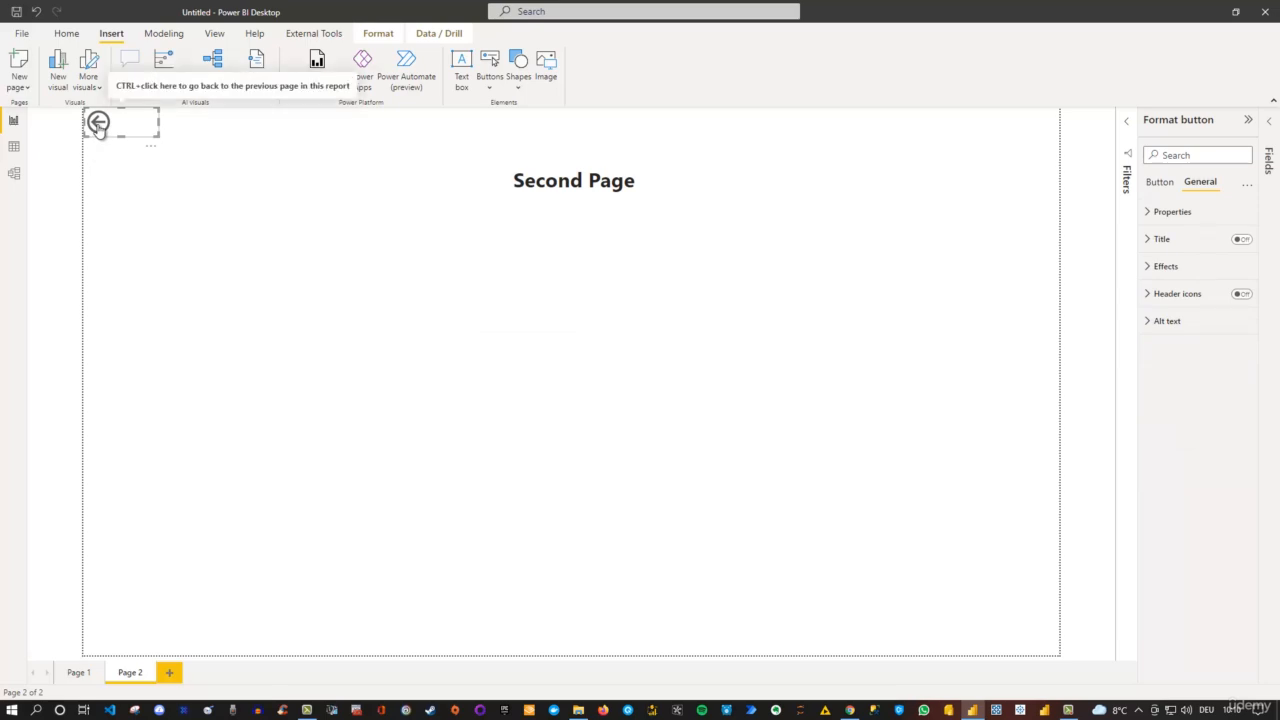
ctrl+click(97, 124)
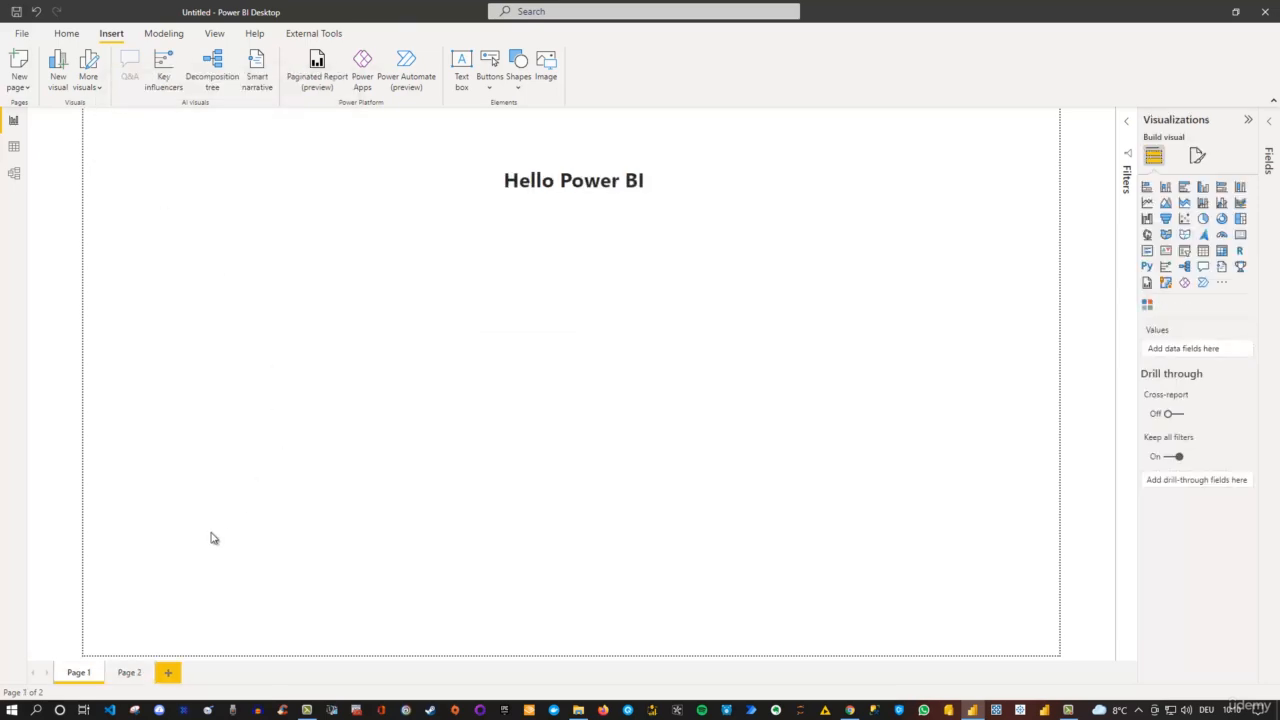
click(126, 674)
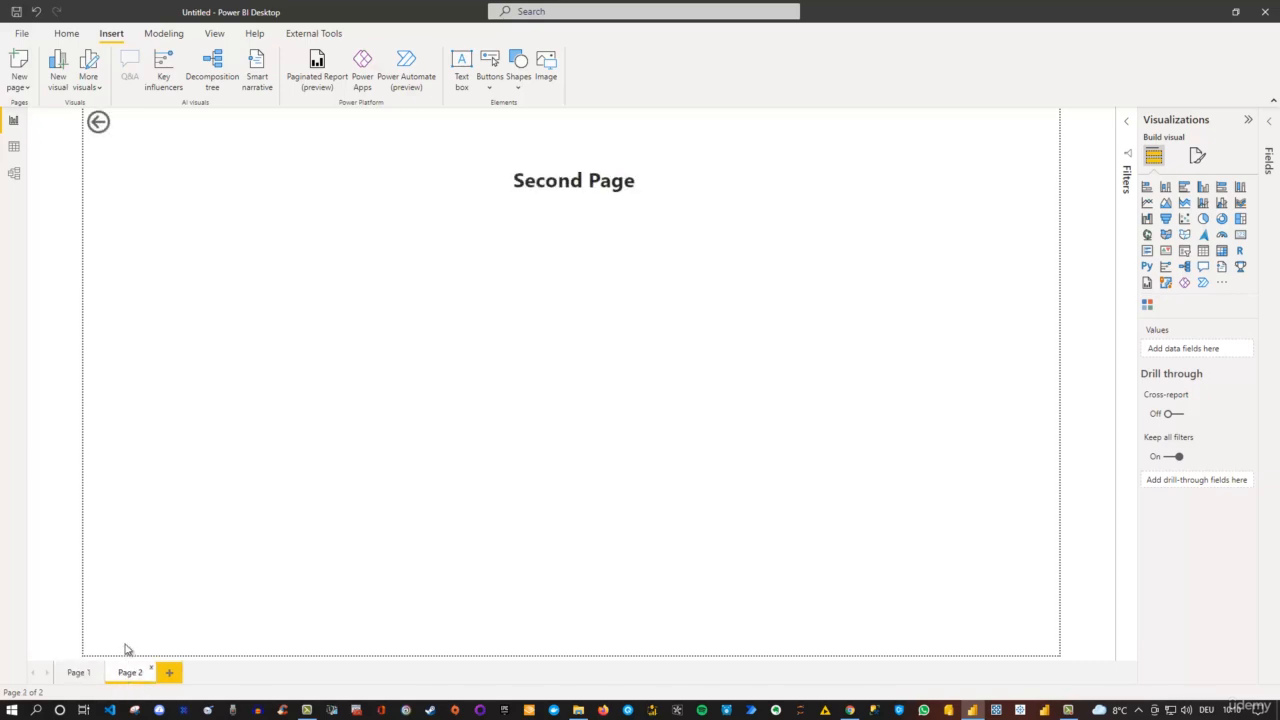
ctrl+click(99, 125)
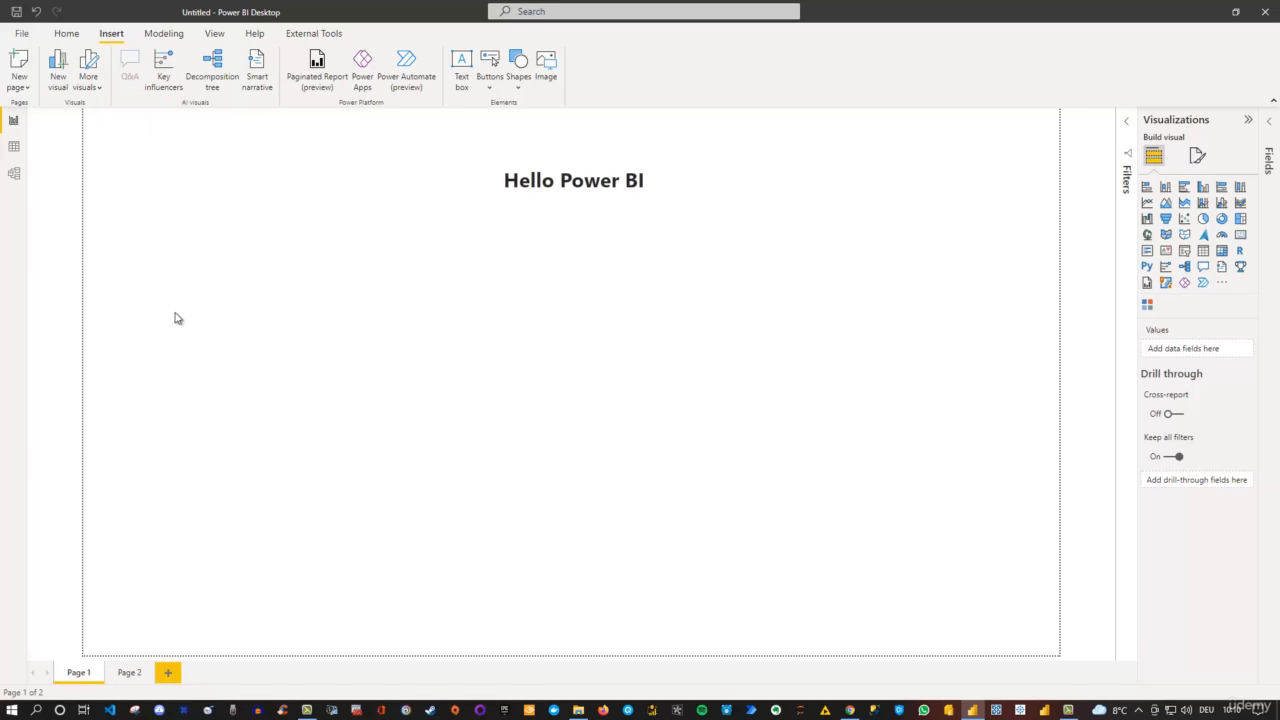
click(137, 675)
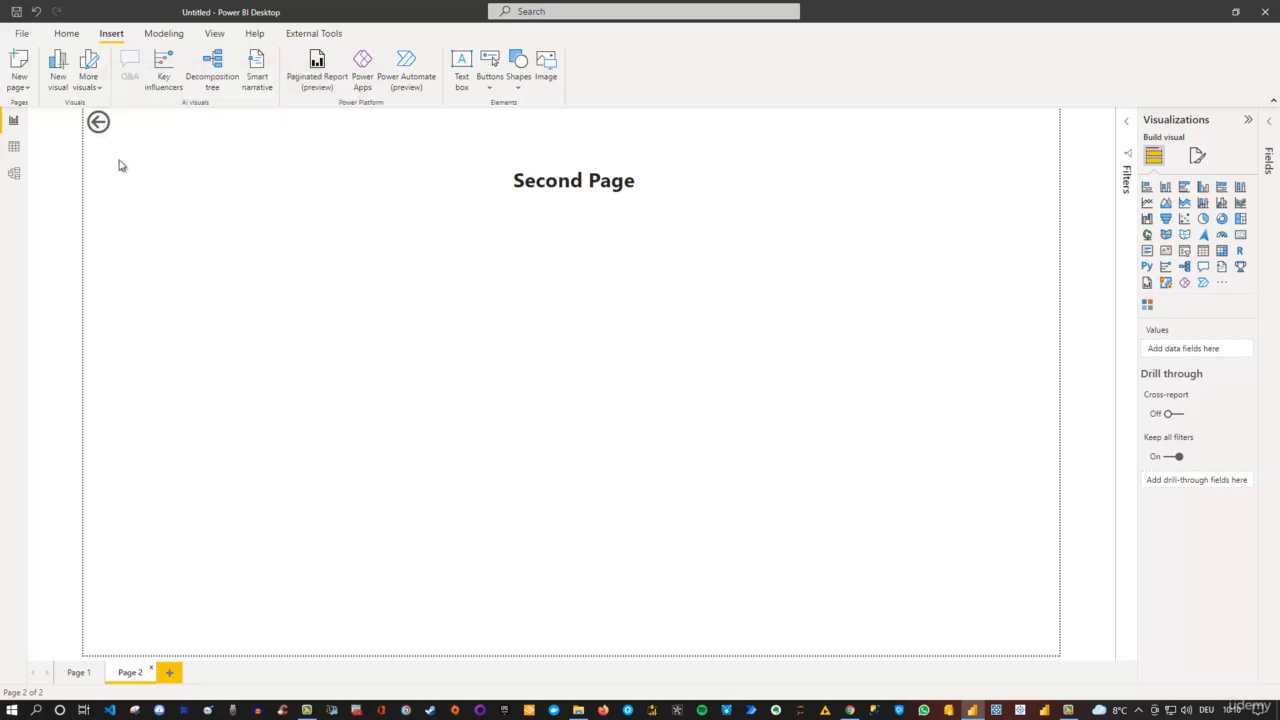
Insert a plain rectangle shape on Page 2
click(490, 88)
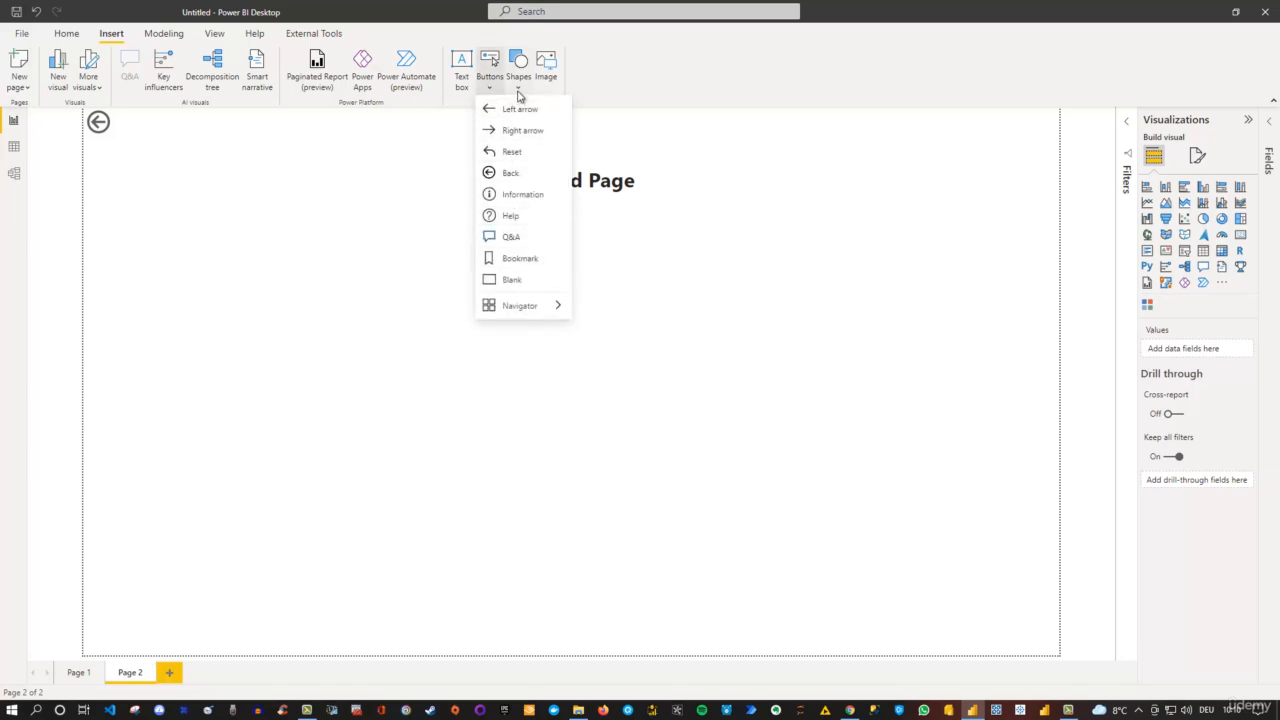
click(518, 88)
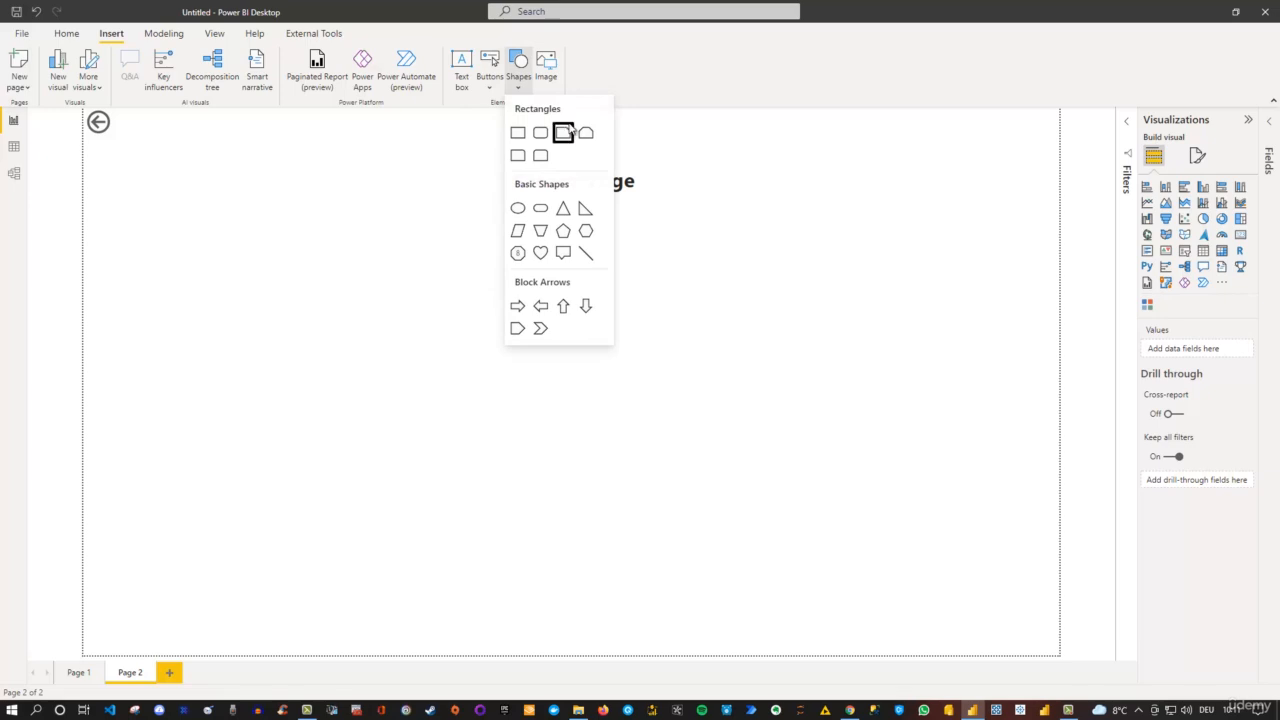
click(516, 136)
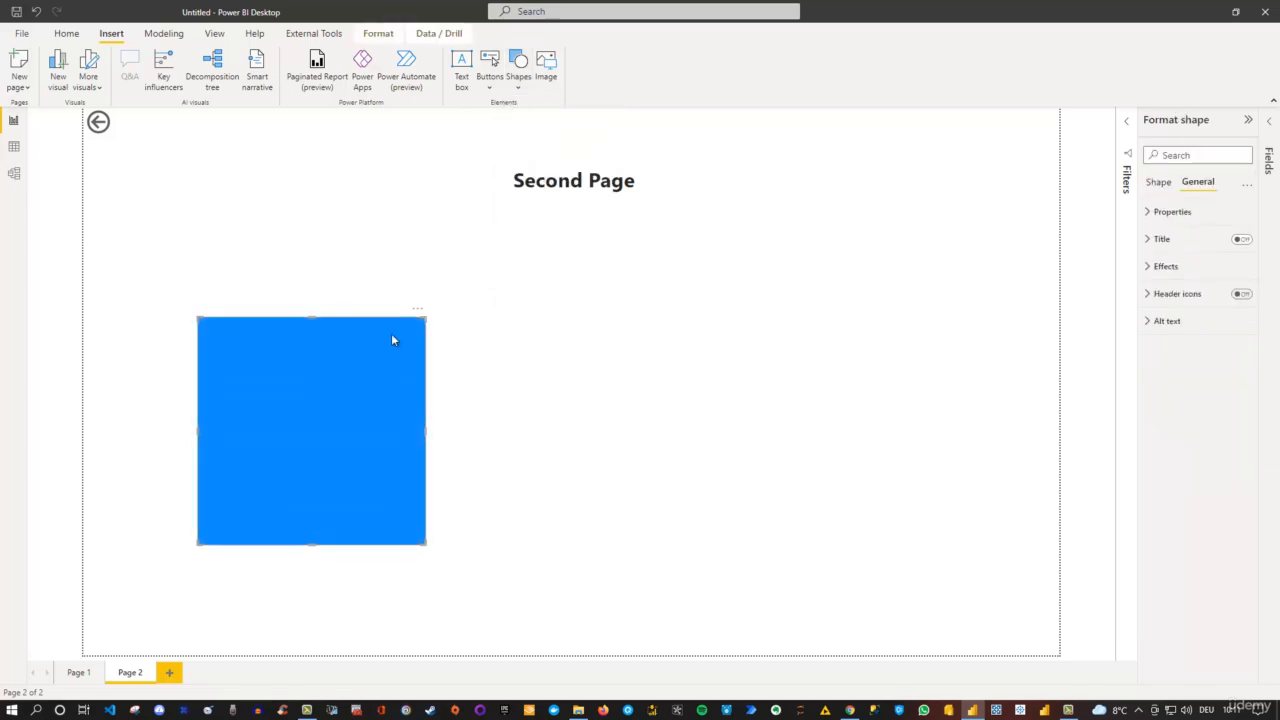
Move the blue rectangle so it is centered beneath the "Second Page" heading
drag(421, 320, 680, 246)
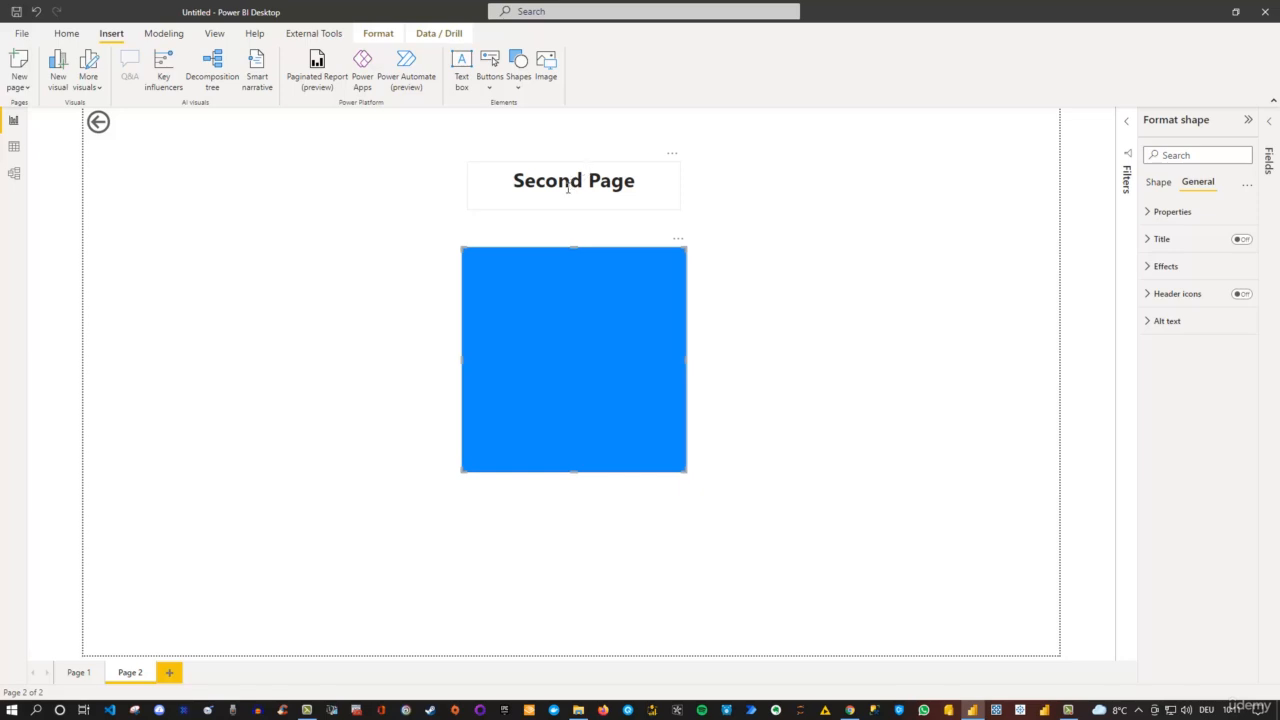
Insert the image PBI.png on Page 2, shrink it to logo size and place it in the page's upper-right corner
click(546, 67)
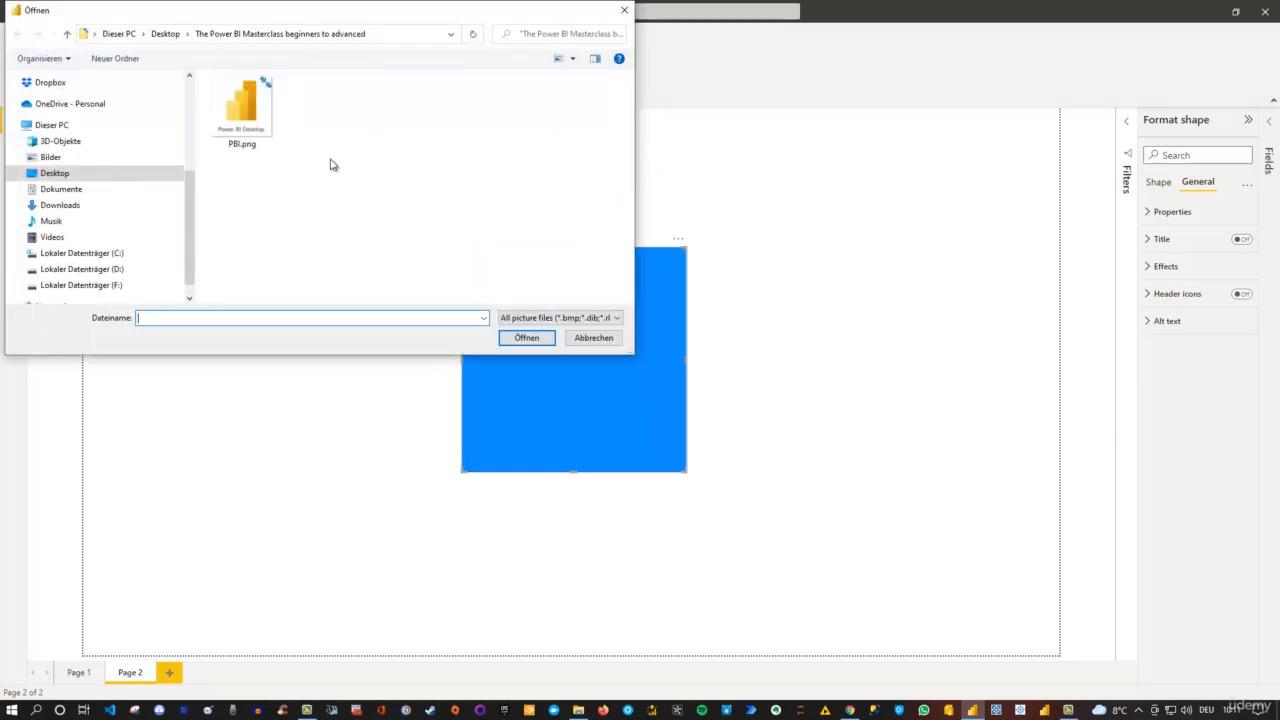
click(240, 110)
click(527, 337)
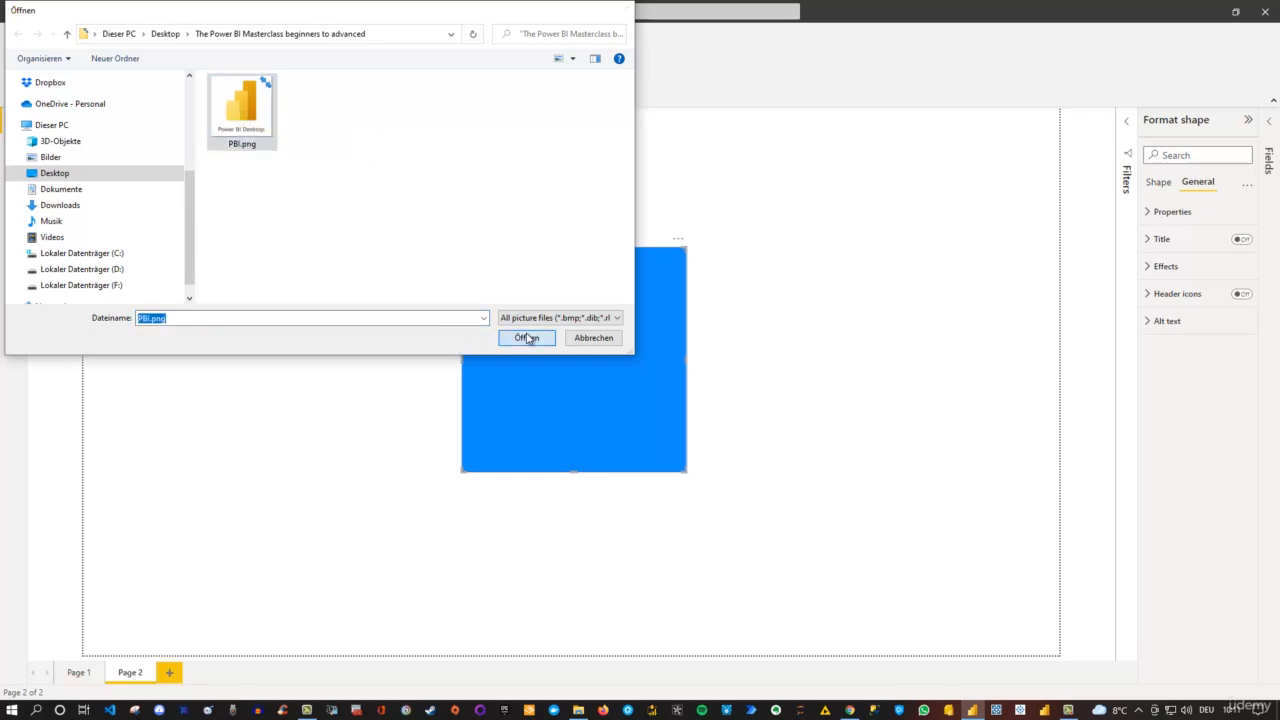
drag(424, 429, 400, 455)
drag(400, 541, 1062, 103)
drag(926, 240, 987, 156)
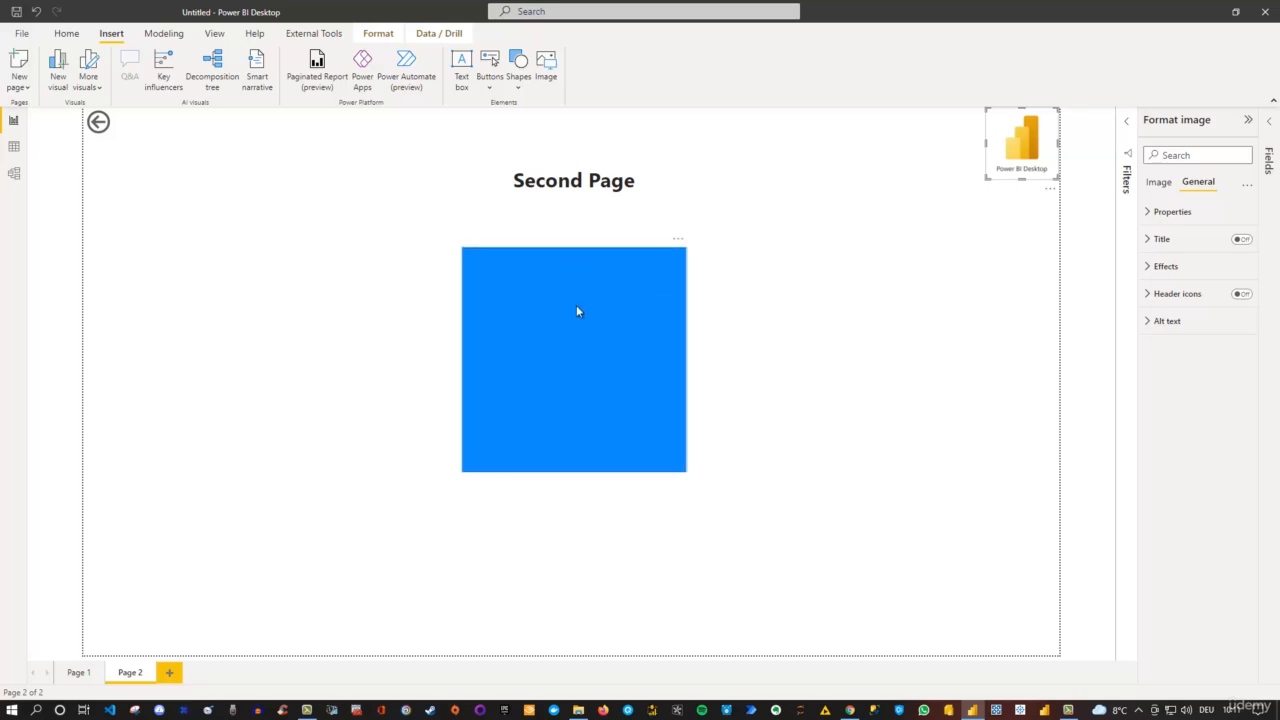
click(850, 313)
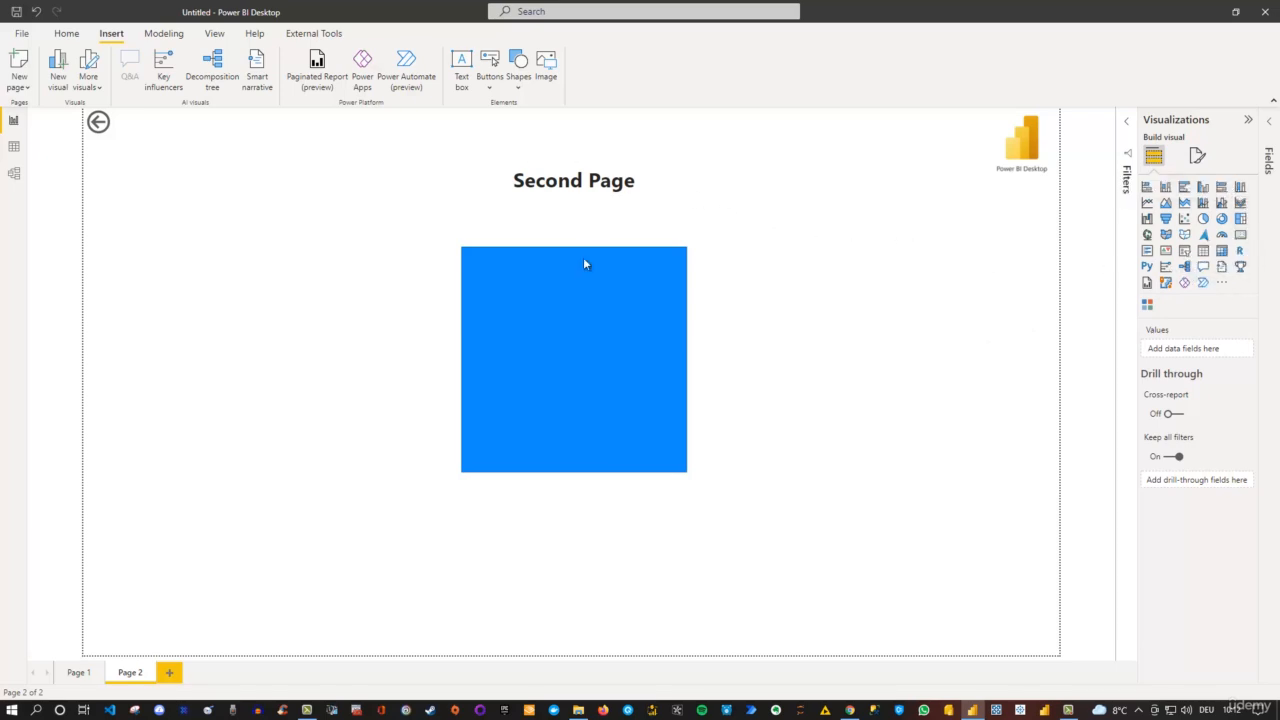
Change the blue rectangle's shape type to Octagon
click(575, 311)
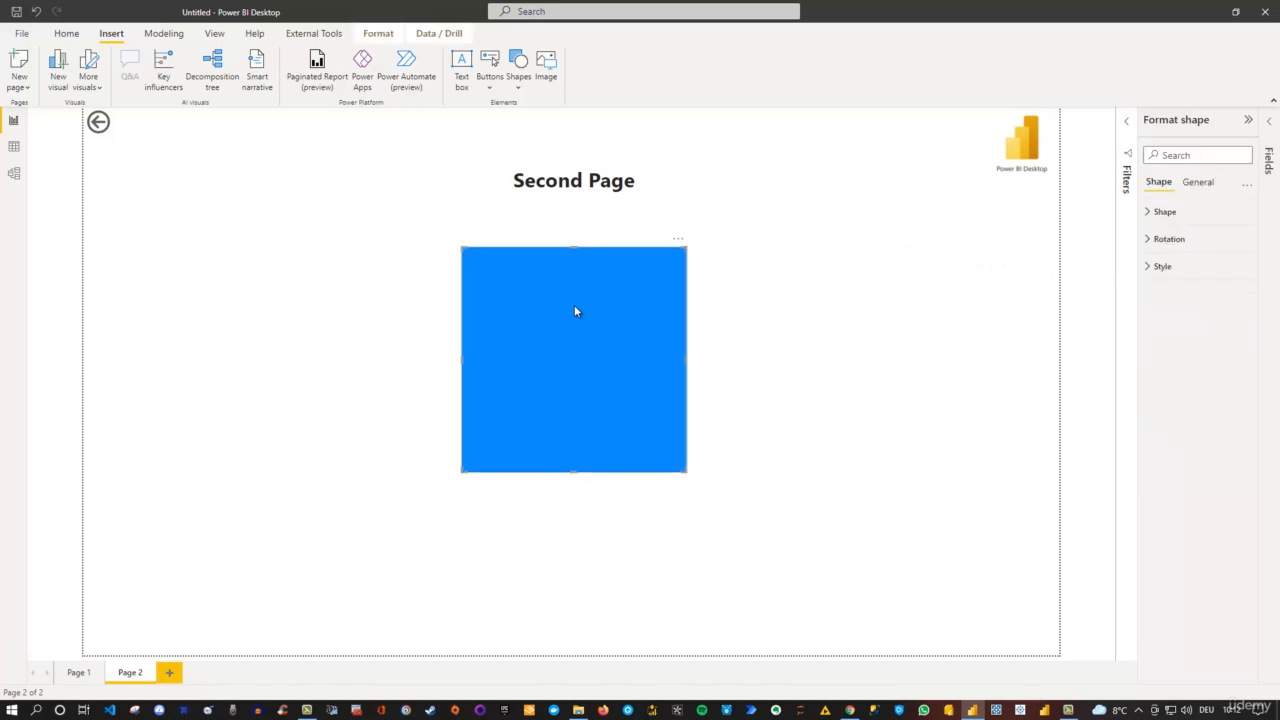
click(1148, 214)
click(1235, 254)
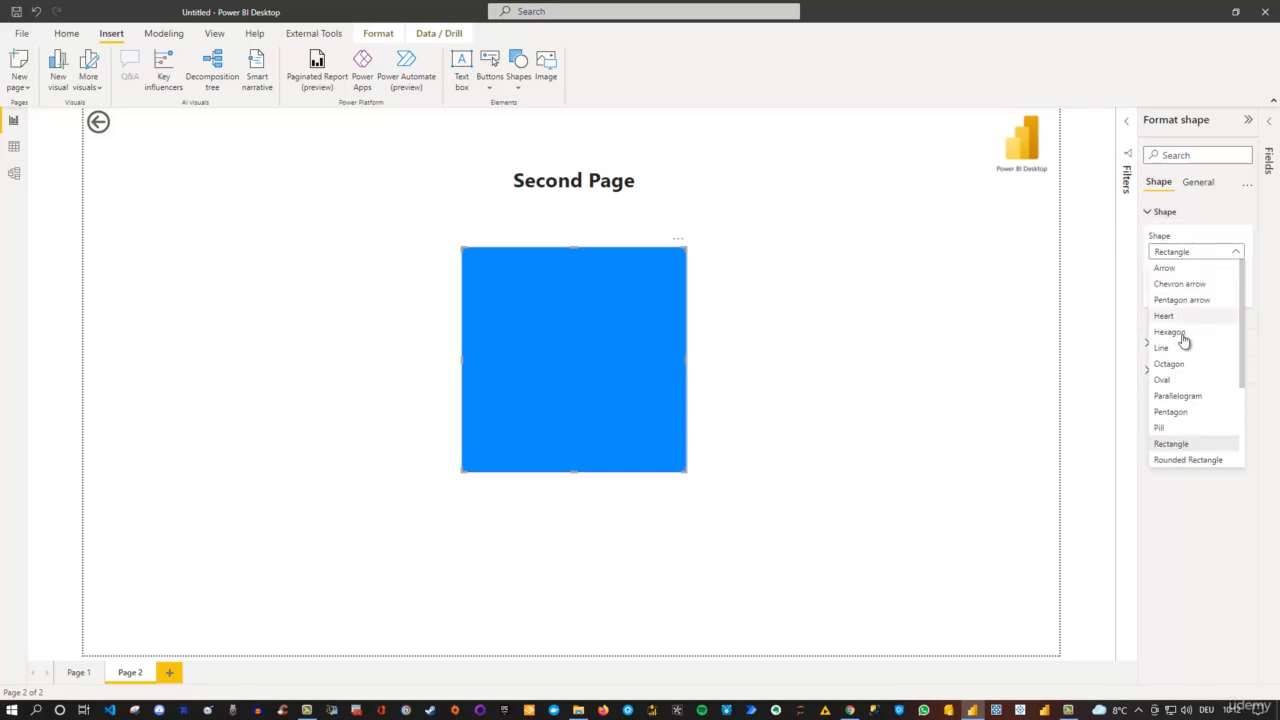
click(1175, 365)
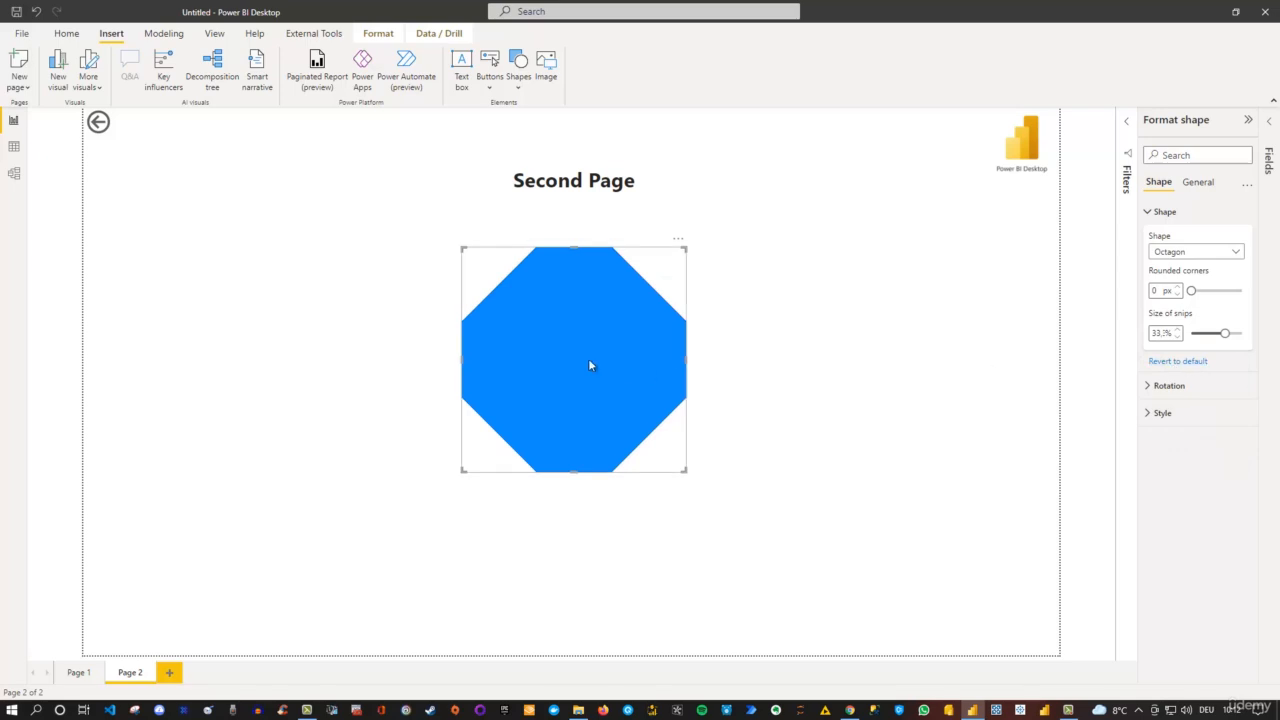
click(1237, 254)
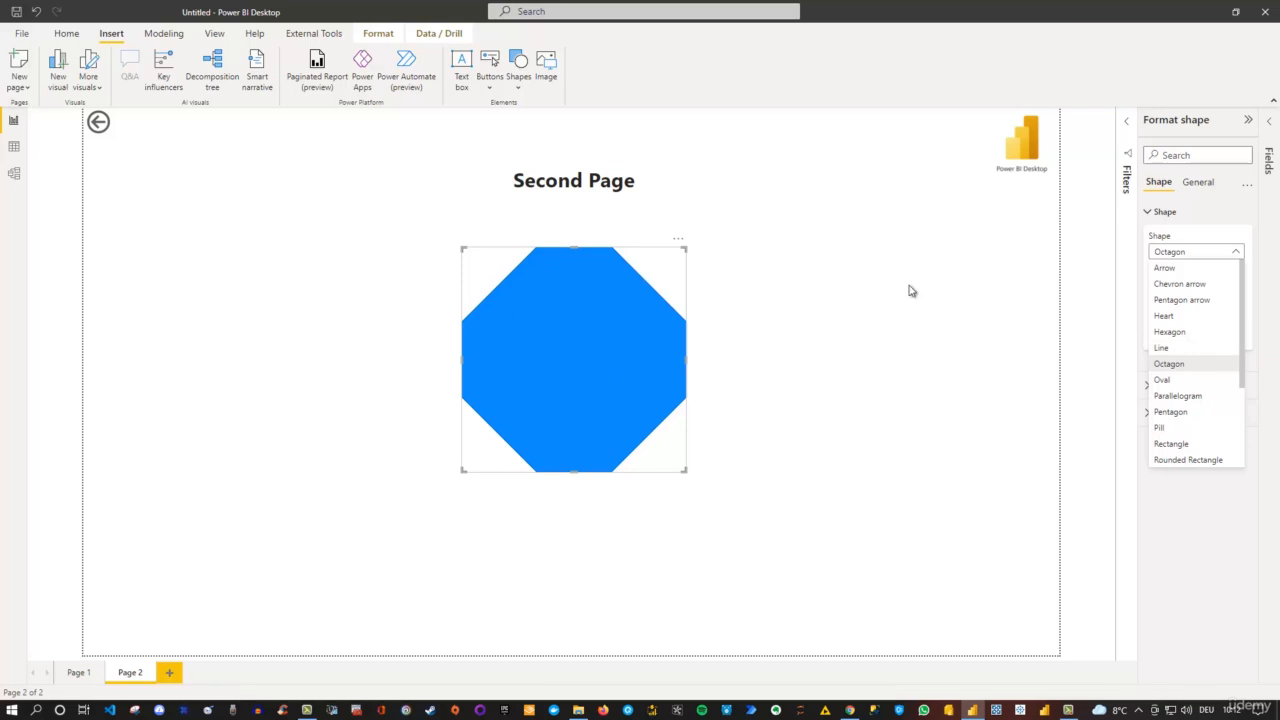
click(1205, 218)
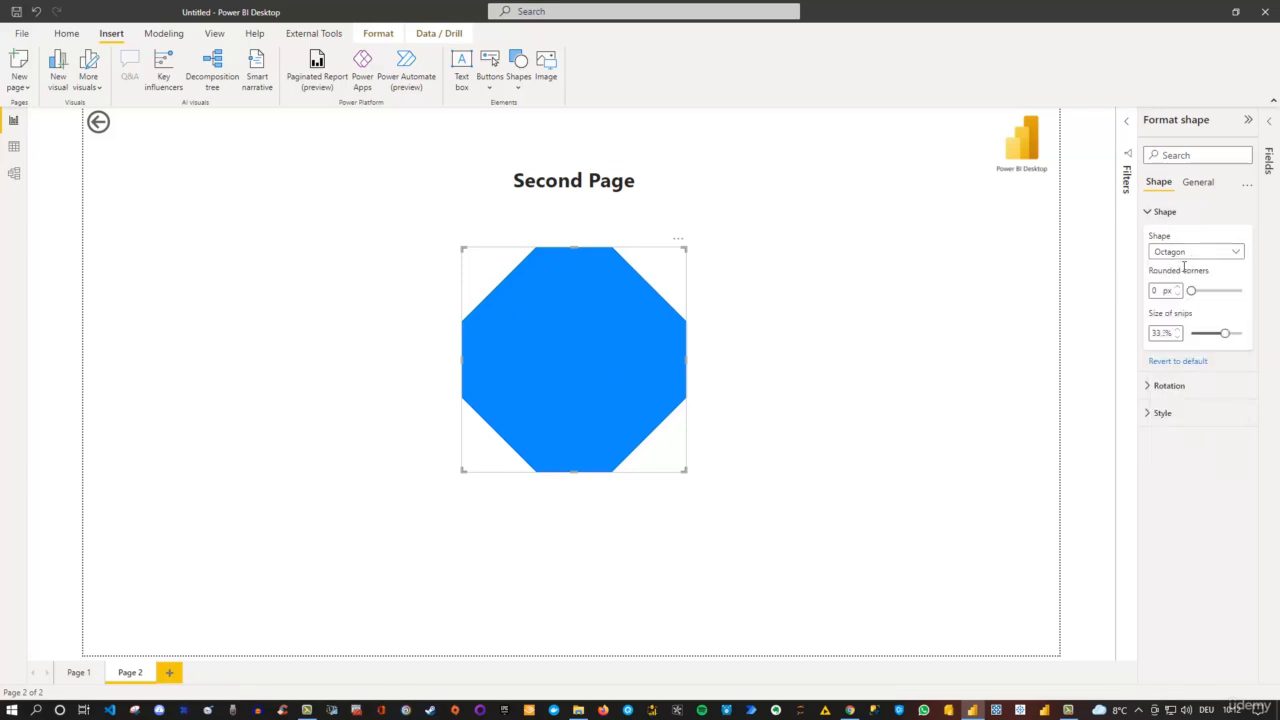
View the octagon's rotation settings and set its fill color to dark blue
click(1158, 389)
mouse_move(1191, 429)
mouse_down()
mouse_move(1208, 429)
mouse_move(1191, 429)
mouse_up()
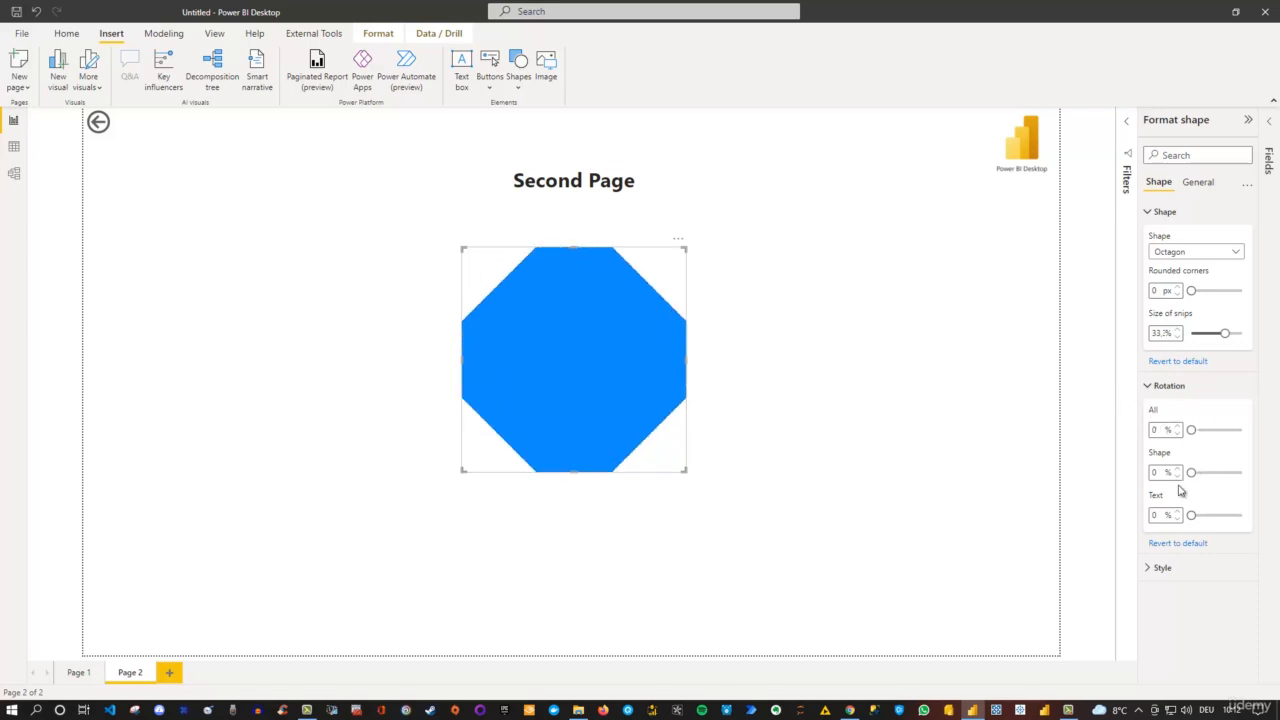
click(1148, 569)
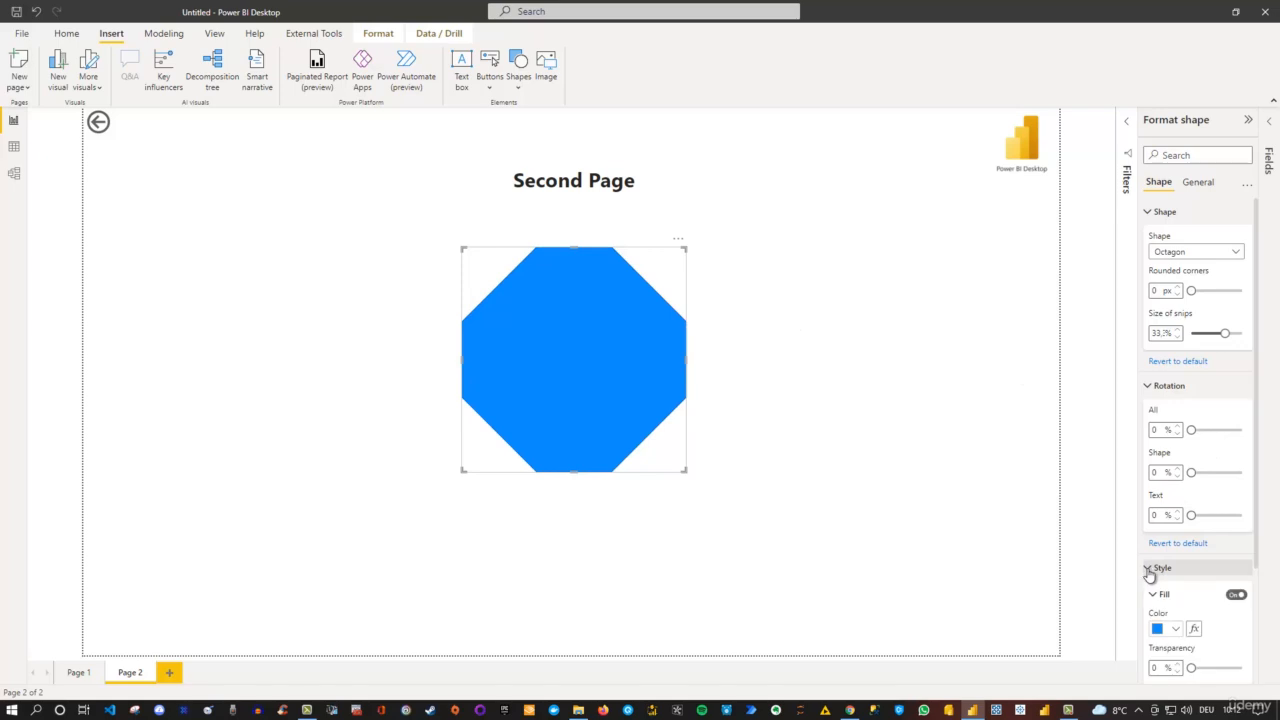
scroll(1207, 575, down, 3)
click(1176, 485)
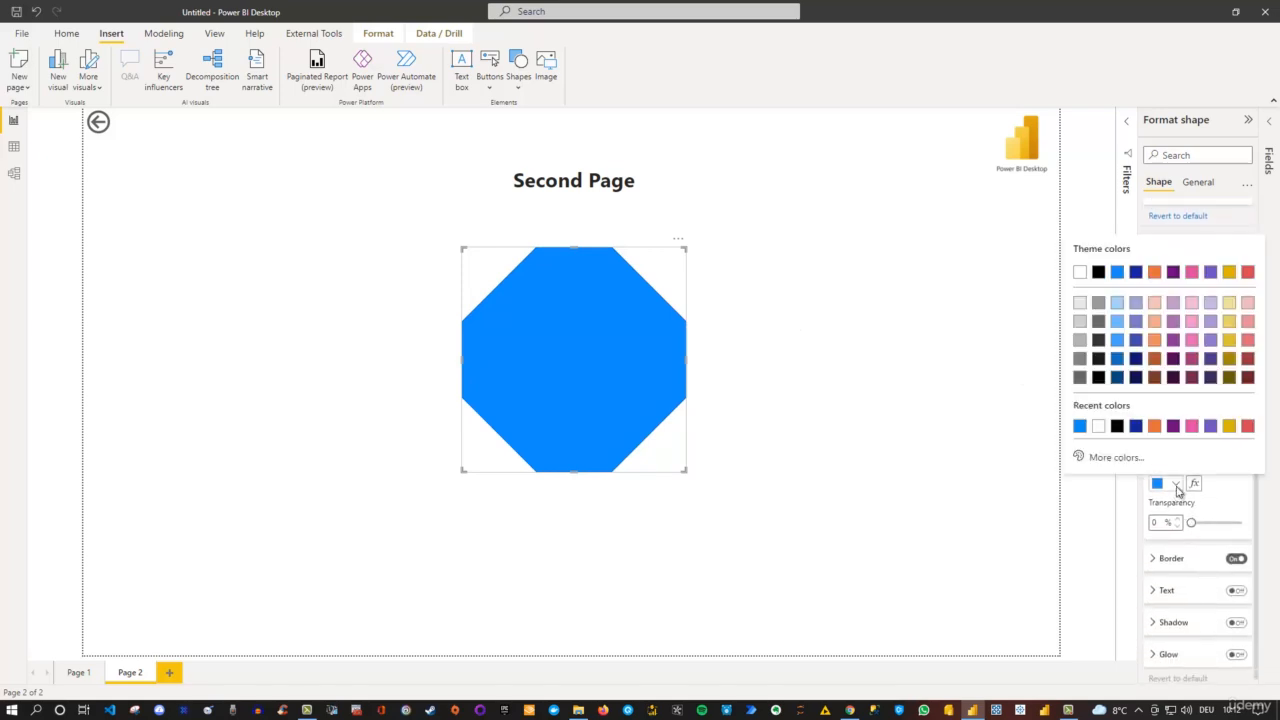
click(1136, 426)
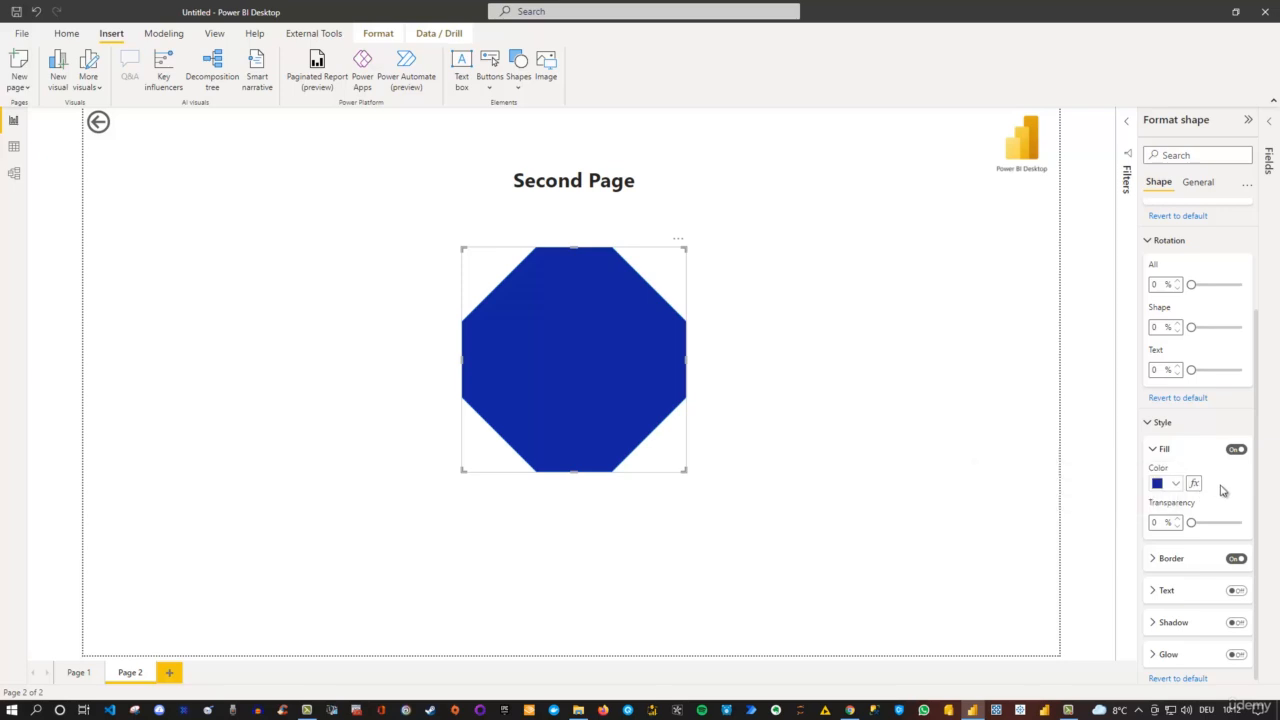
Turn on the octagon's shadow with 62% transparency and 59 px blur
scroll(1222, 489, down, 1)
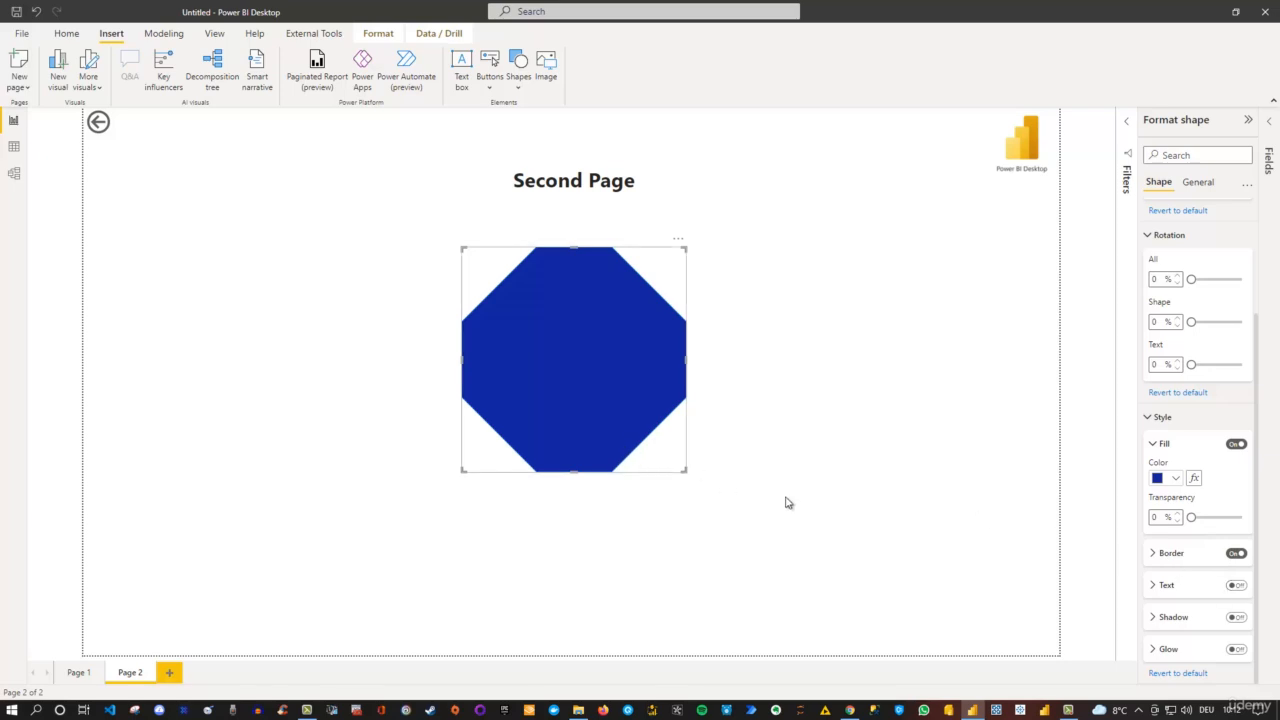
click(1237, 617)
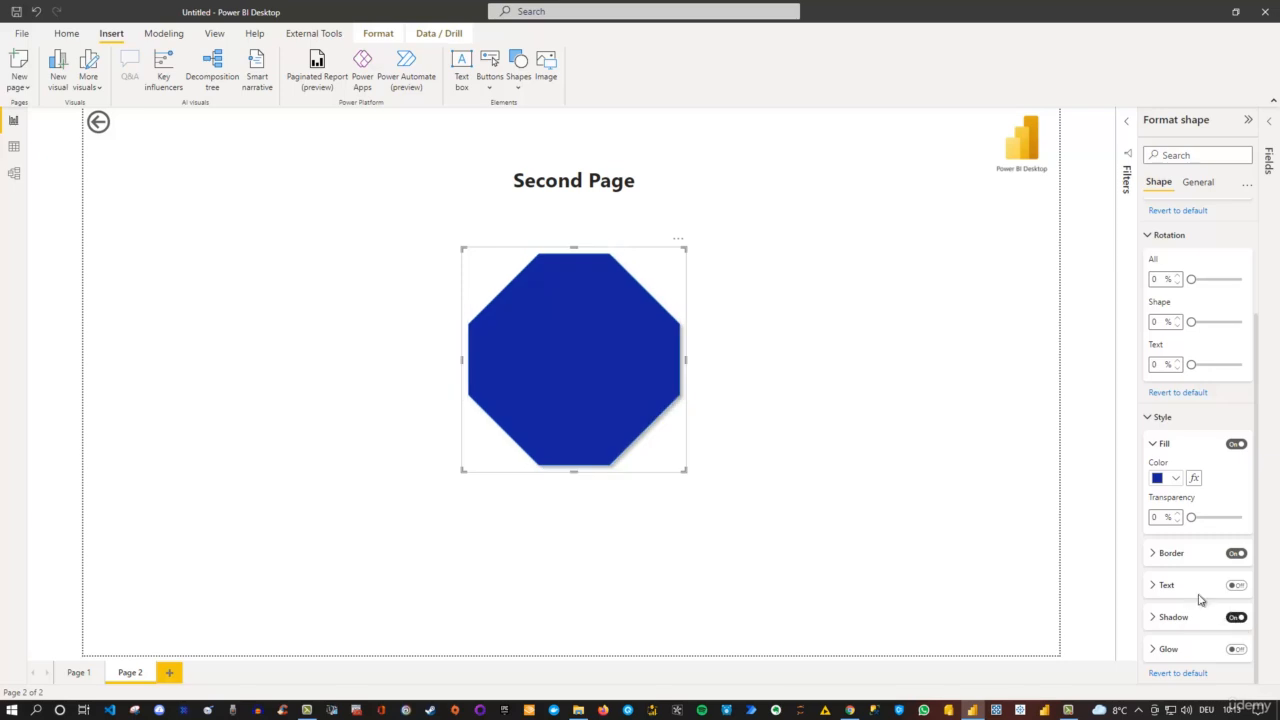
click(1156, 618)
scroll(1163, 618, down, 2)
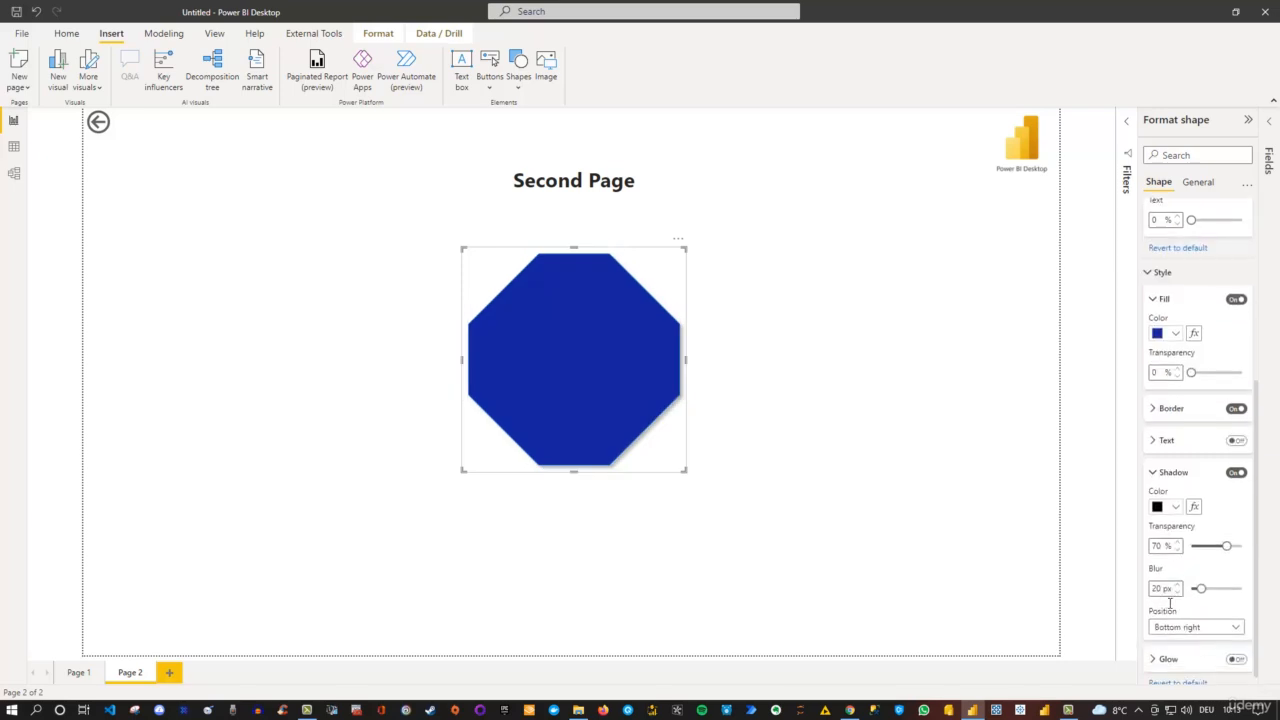
drag(1225, 545, 1222, 545)
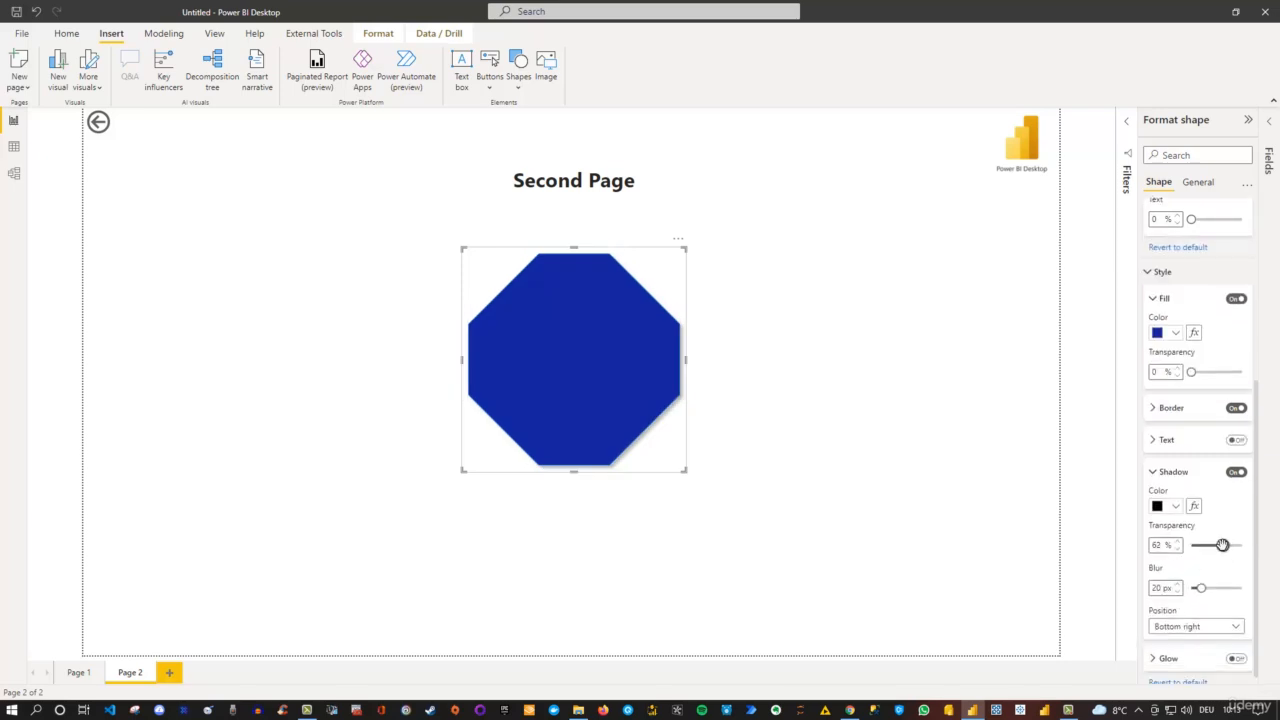
drag(1203, 588, 1221, 588)
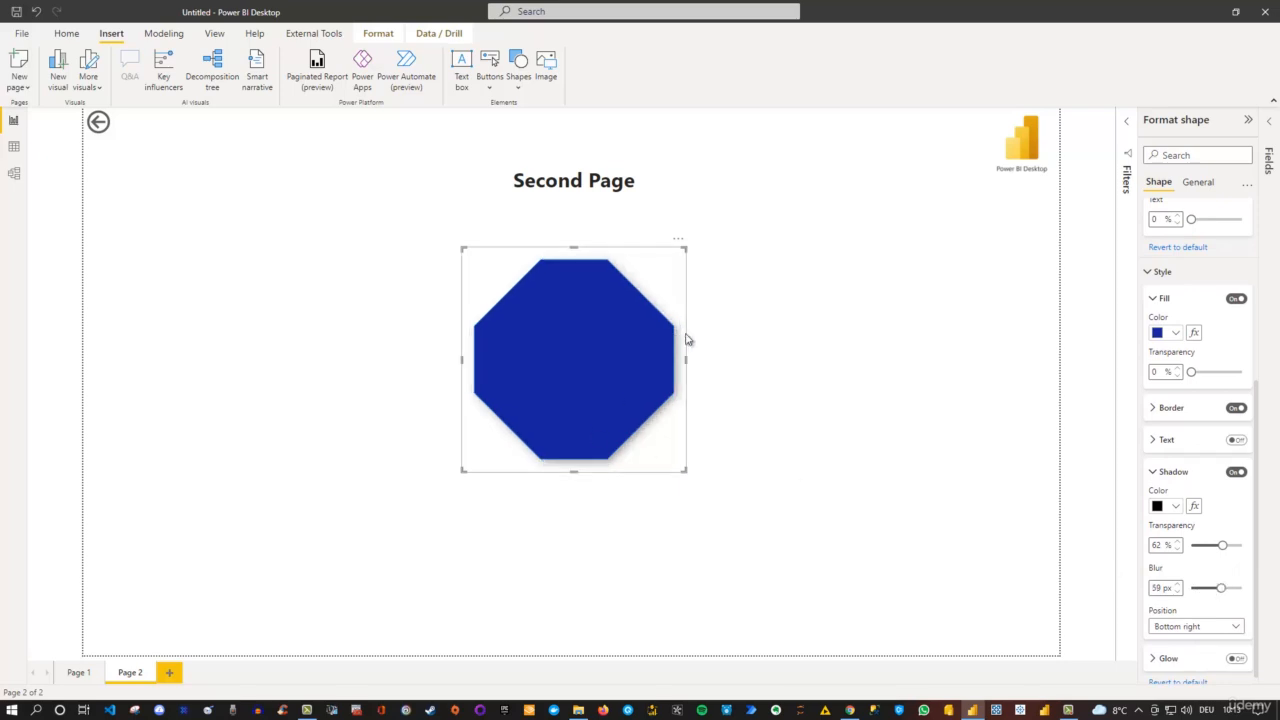
Collapse all format categories of the octagon, check the Rotation category alone, and expand all categories again
scroll(1172, 640, down, 1)
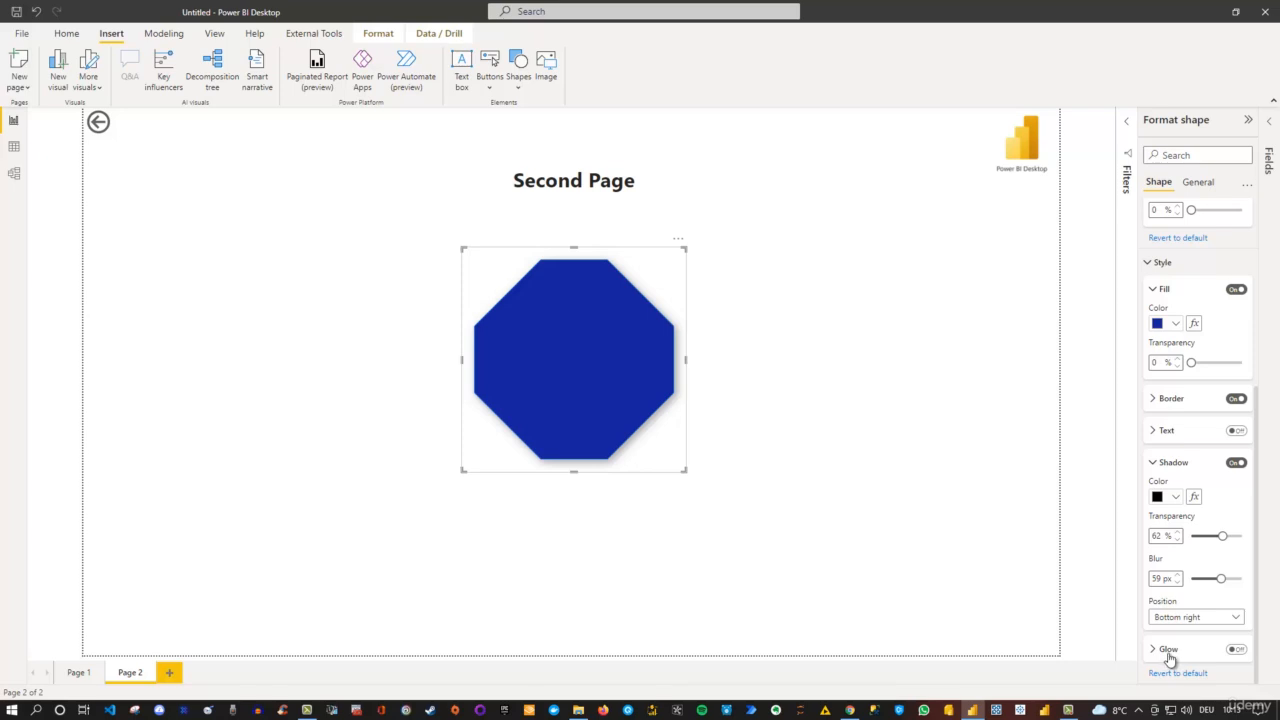
scroll(1170, 650, up, 6)
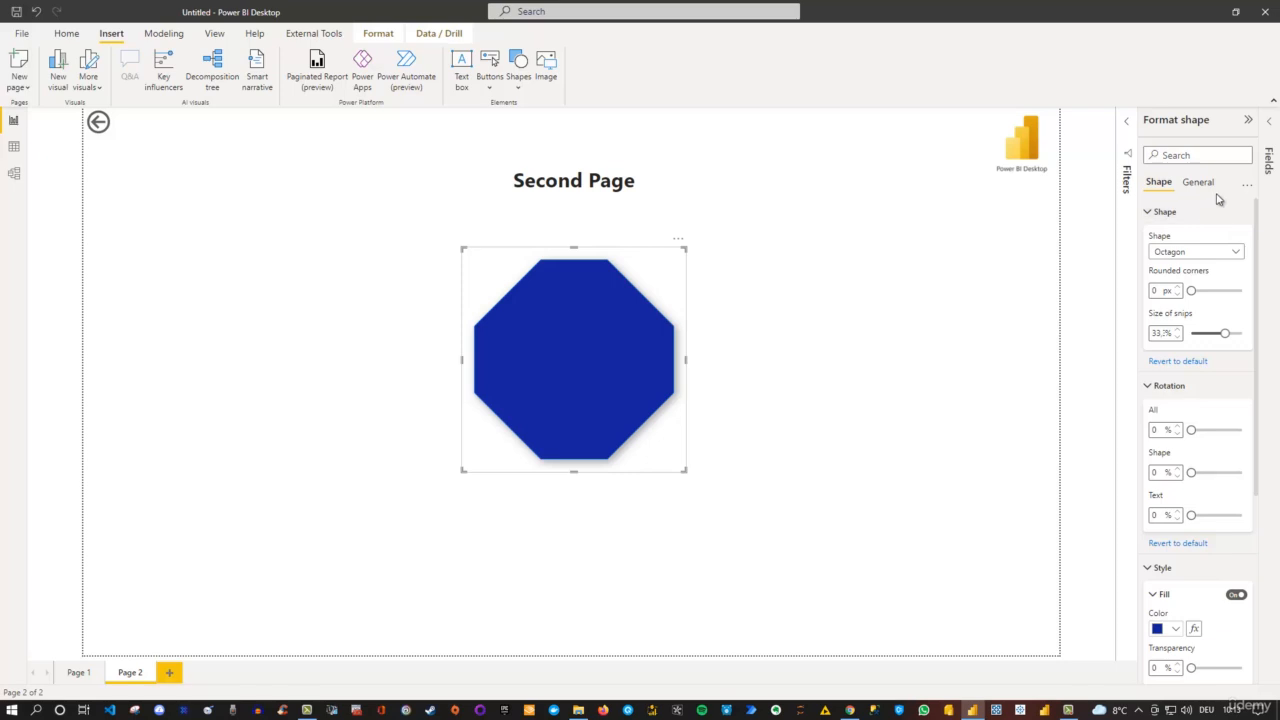
click(1246, 186)
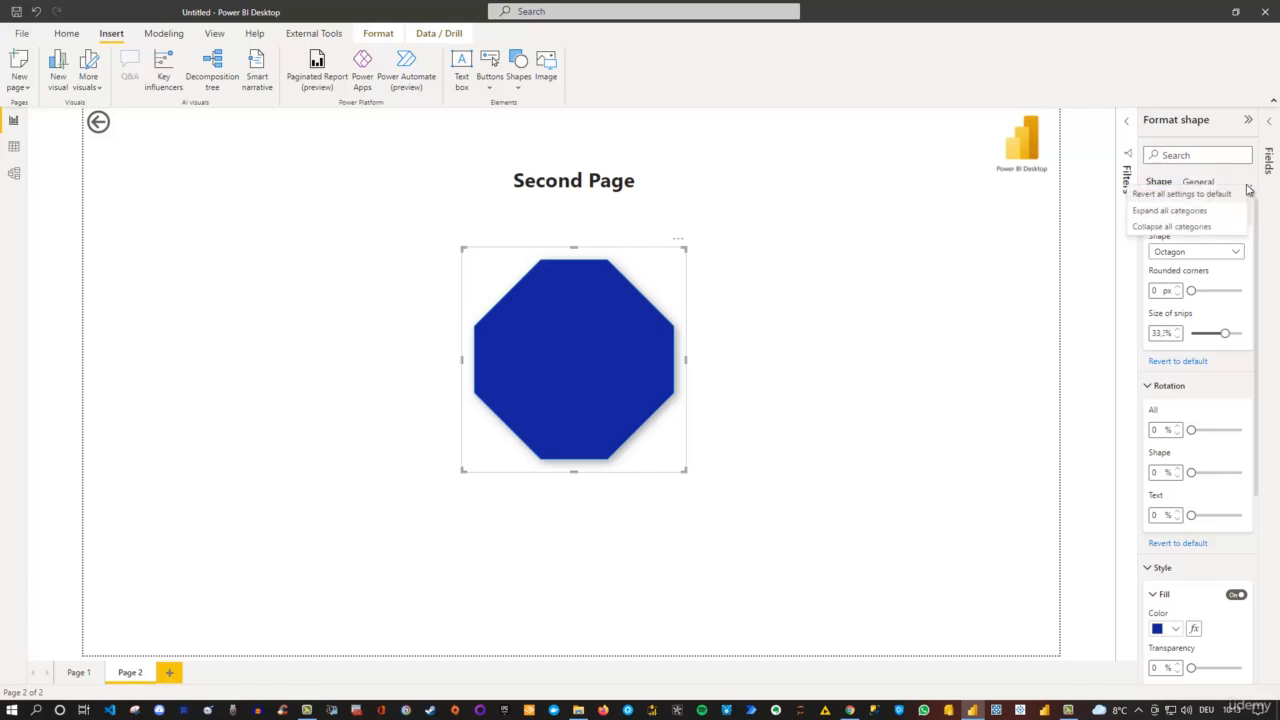
click(1192, 214)
click(1247, 189)
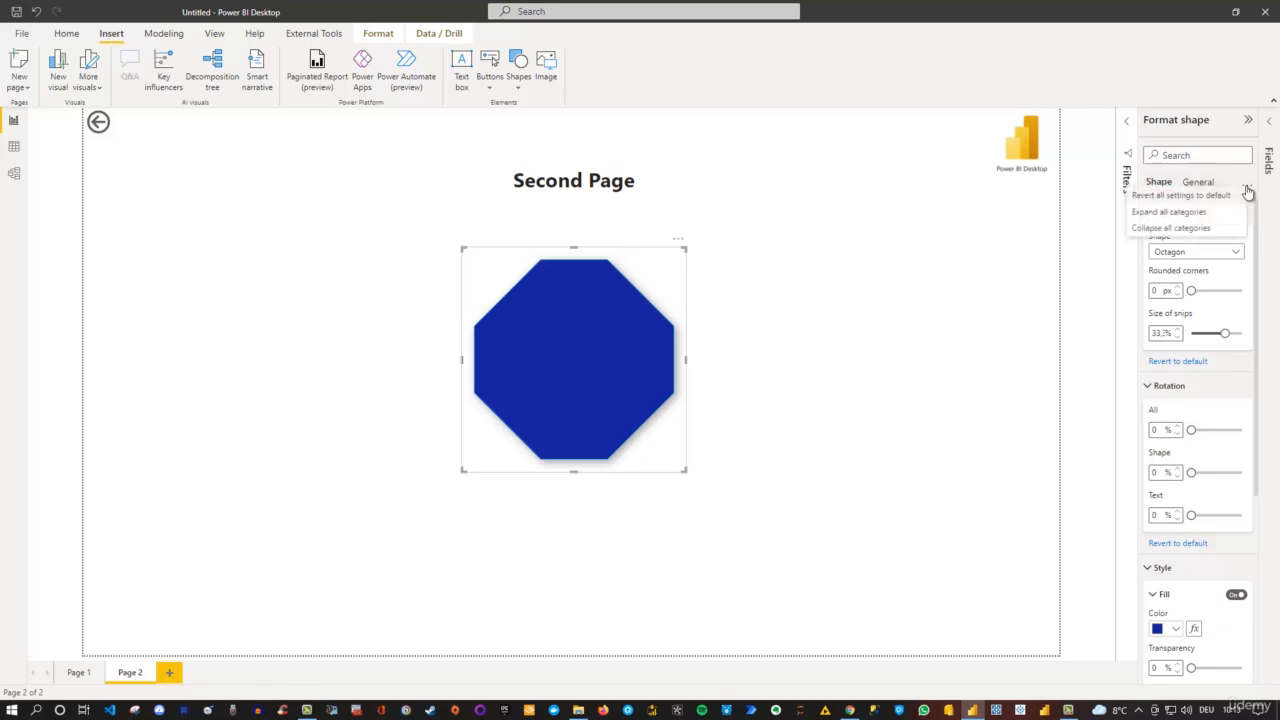
click(1165, 229)
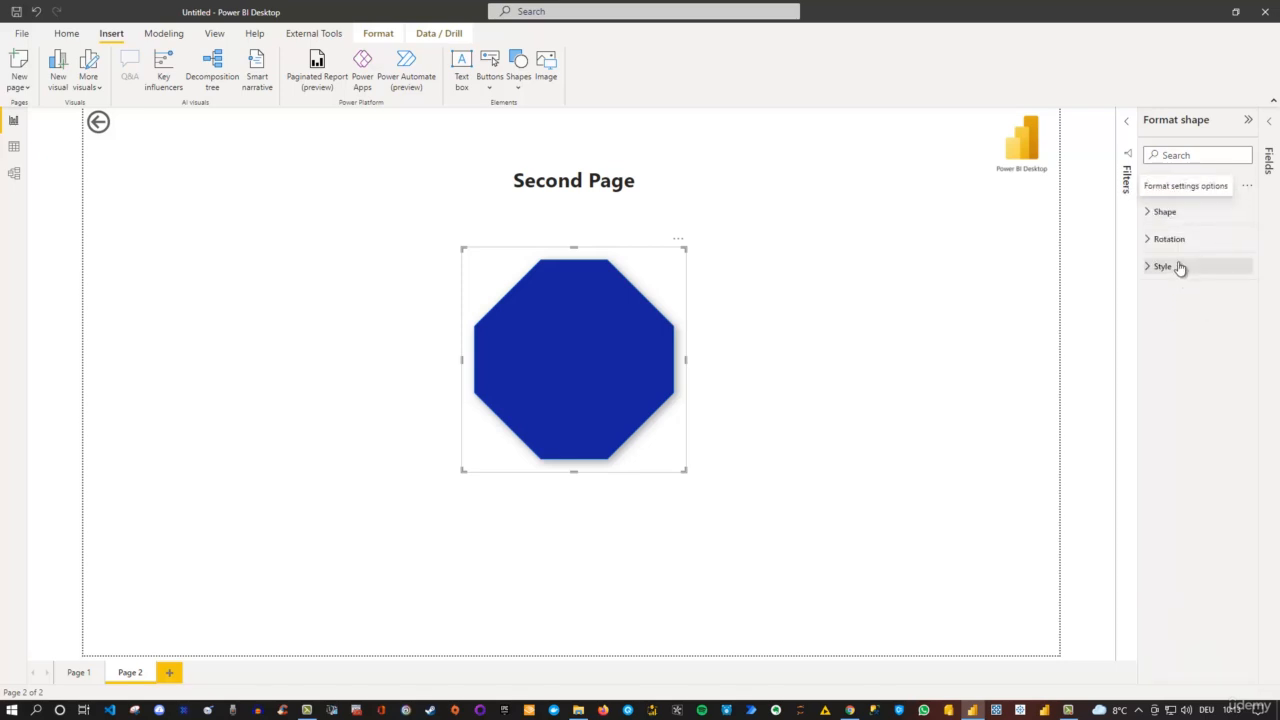
click(1148, 241)
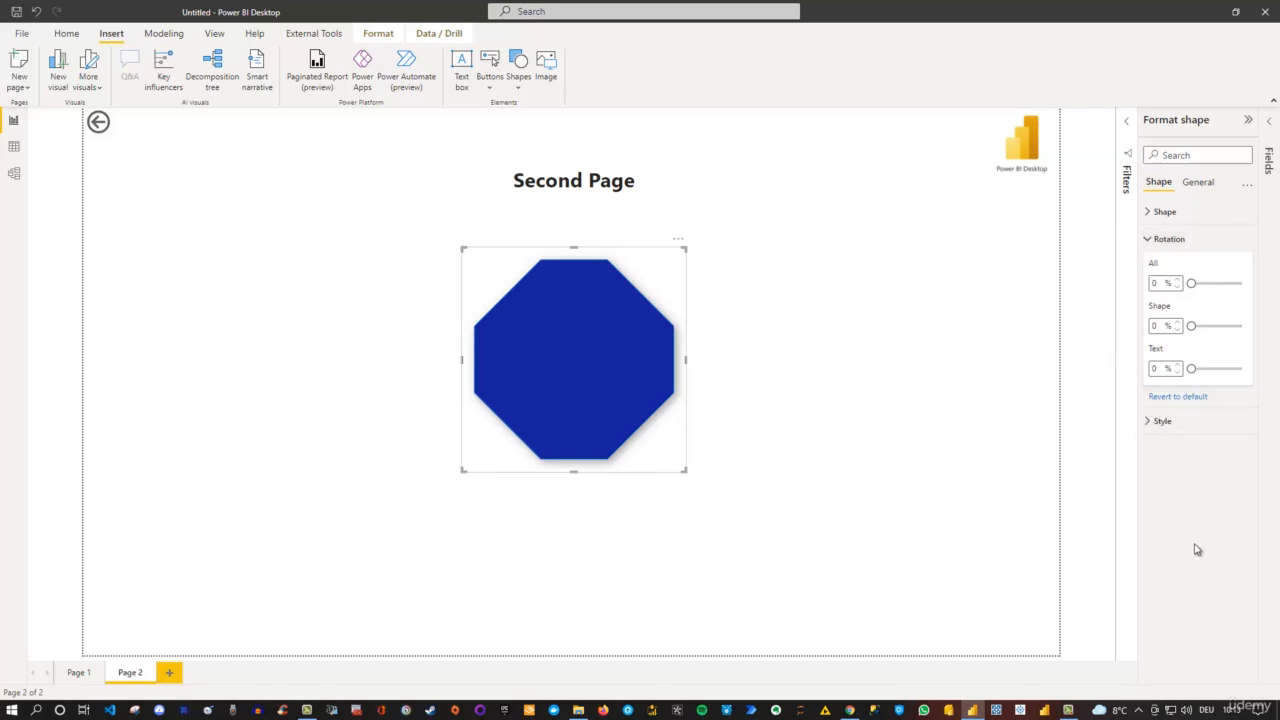
click(1155, 240)
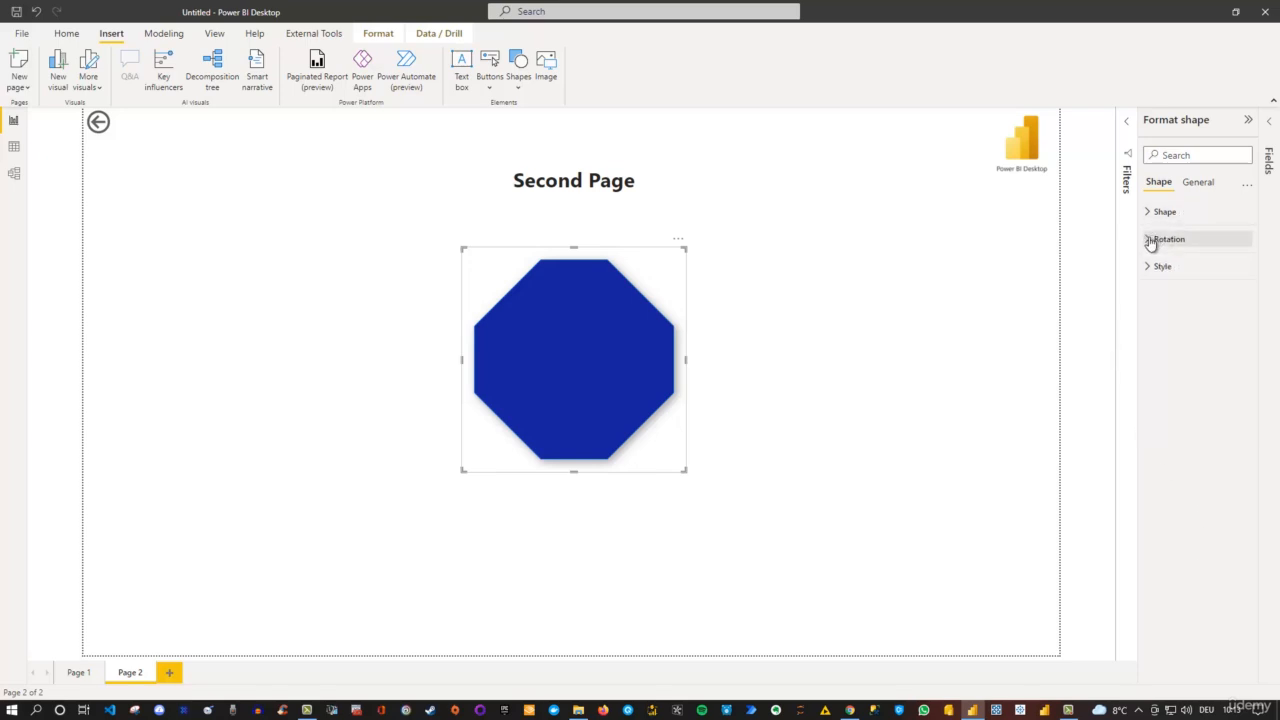
click(1248, 188)
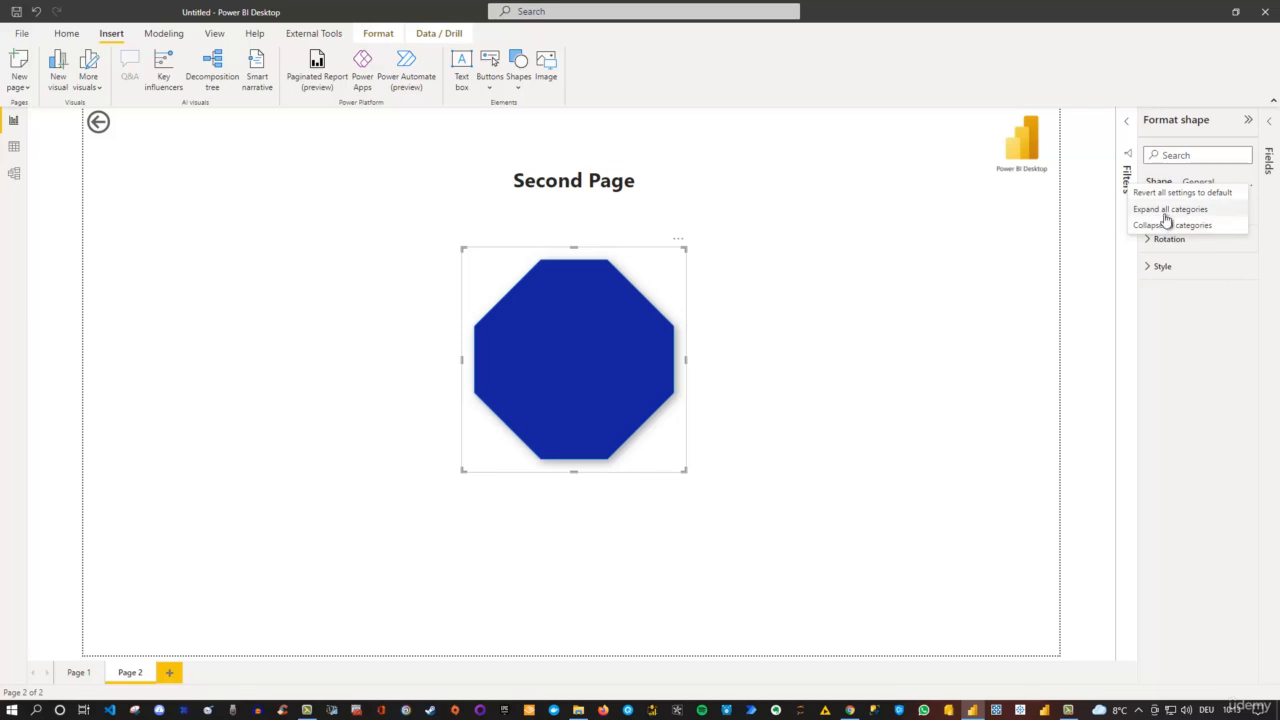
click(1167, 212)
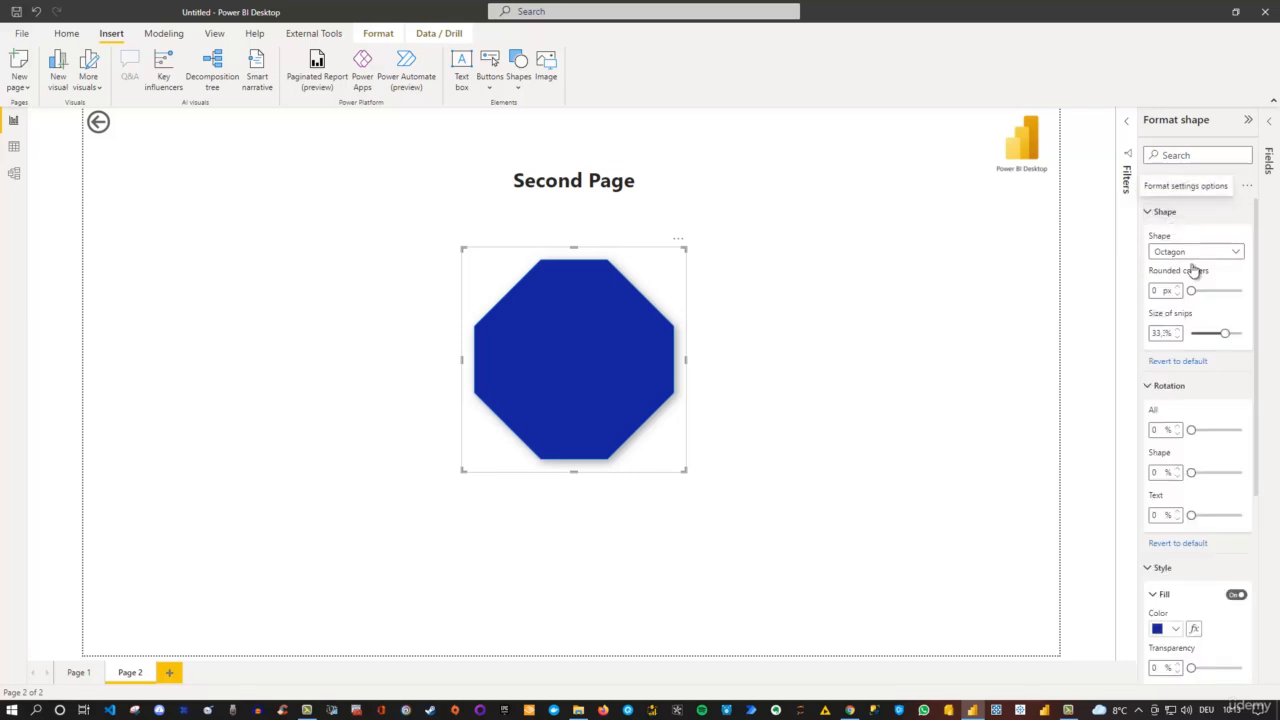
Review the expanded shape settings and revert all of the octagon's settings to default
scroll(1186, 306, down, 5)
scroll(1165, 425, down, 1)
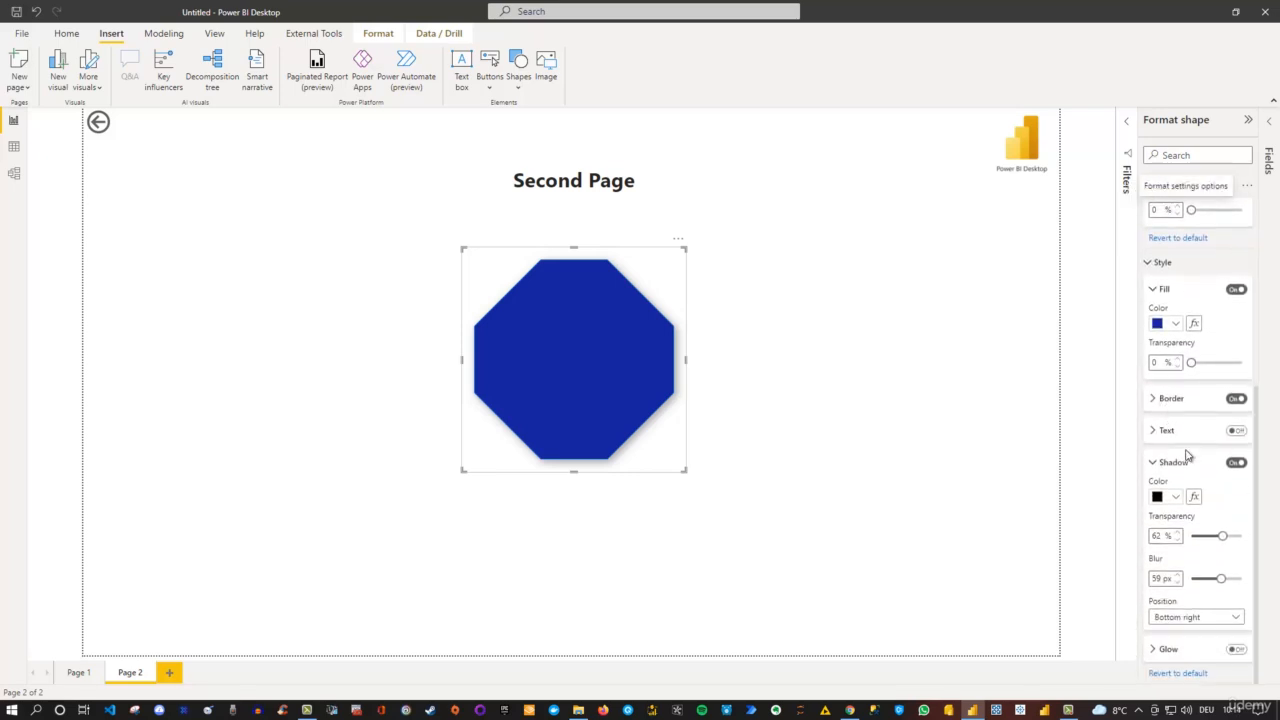
scroll(1185, 455, up, 5)
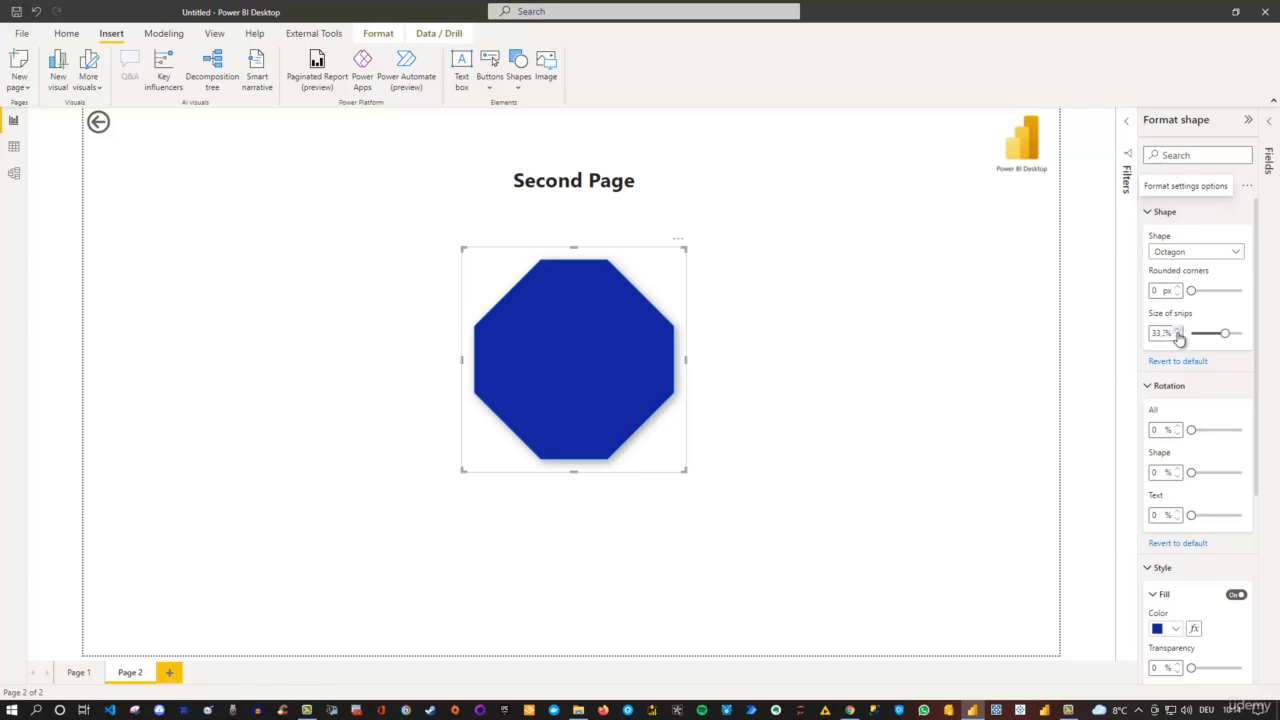
click(1248, 187)
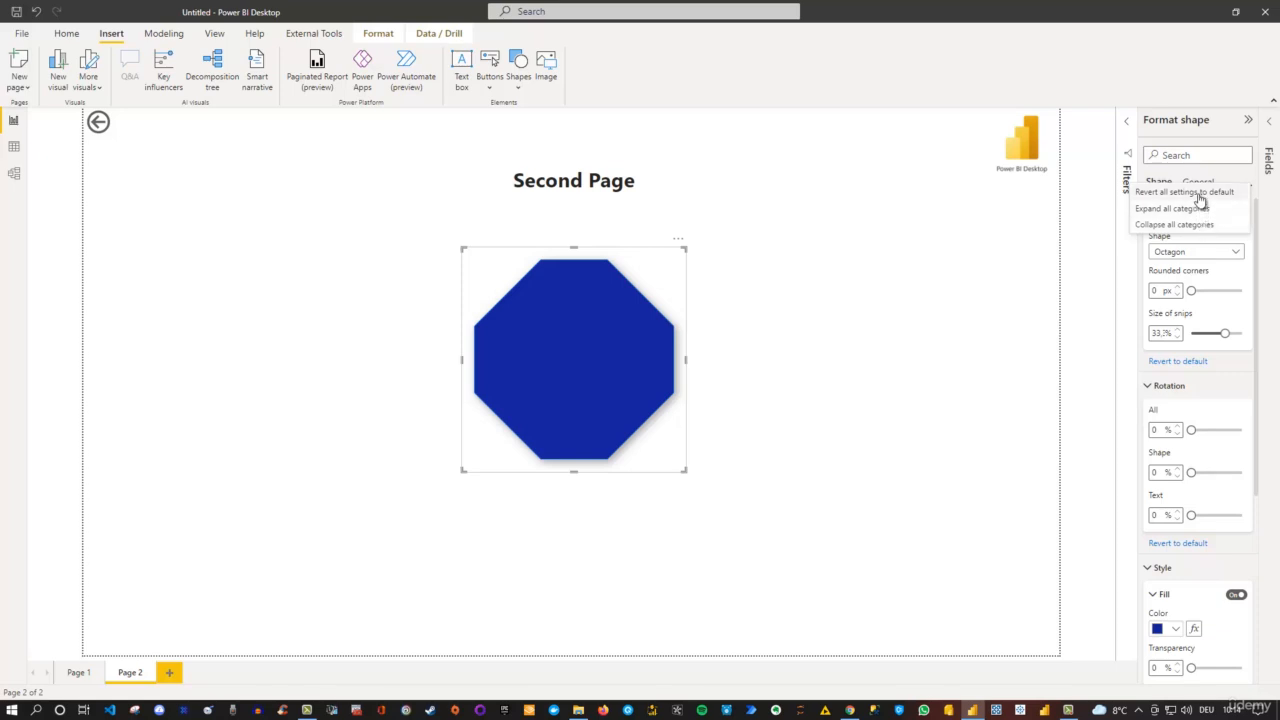
click(1200, 193)
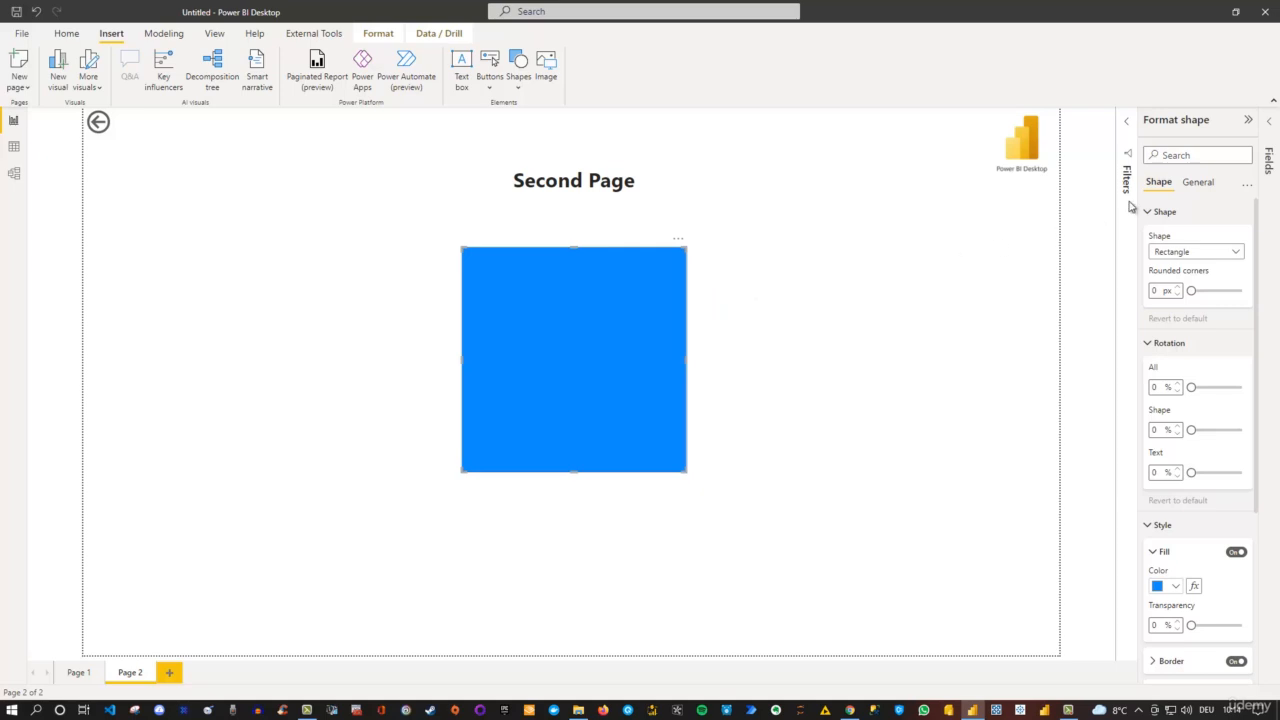
Turn on the title of the blue rectangle and set its text to "Added Title"
click(1197, 186)
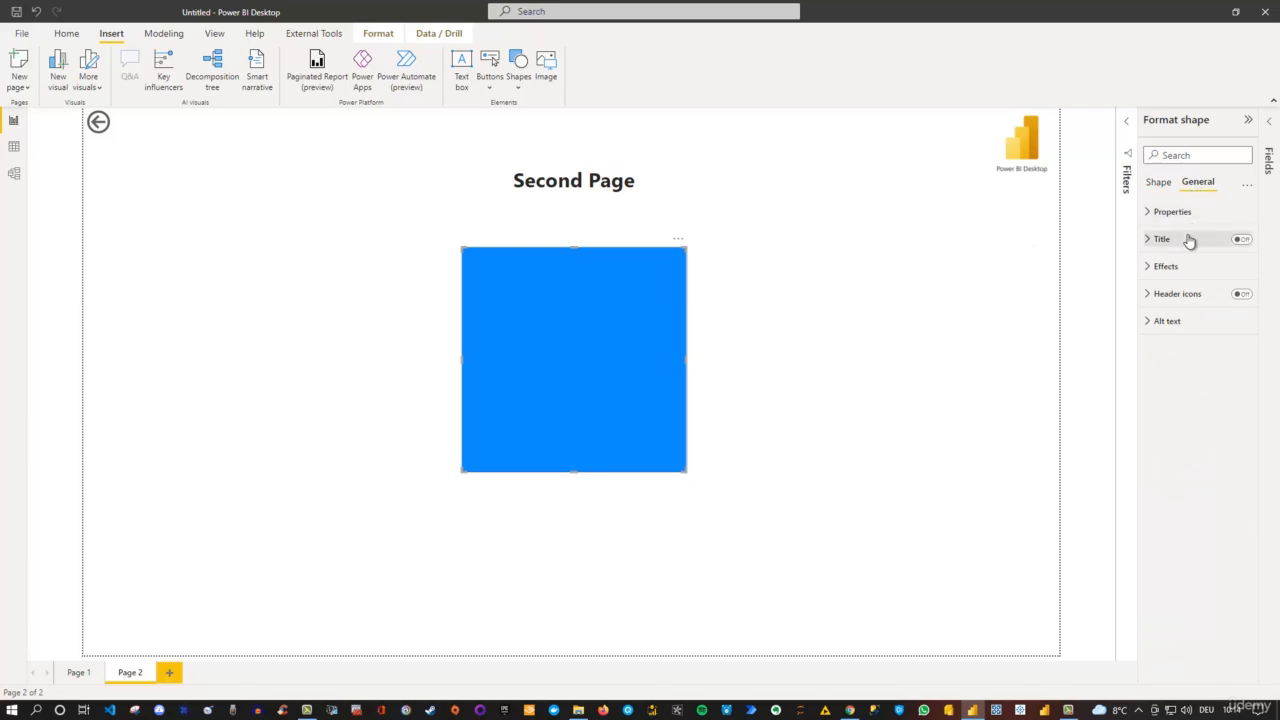
click(1238, 240)
click(1147, 245)
click(1160, 278)
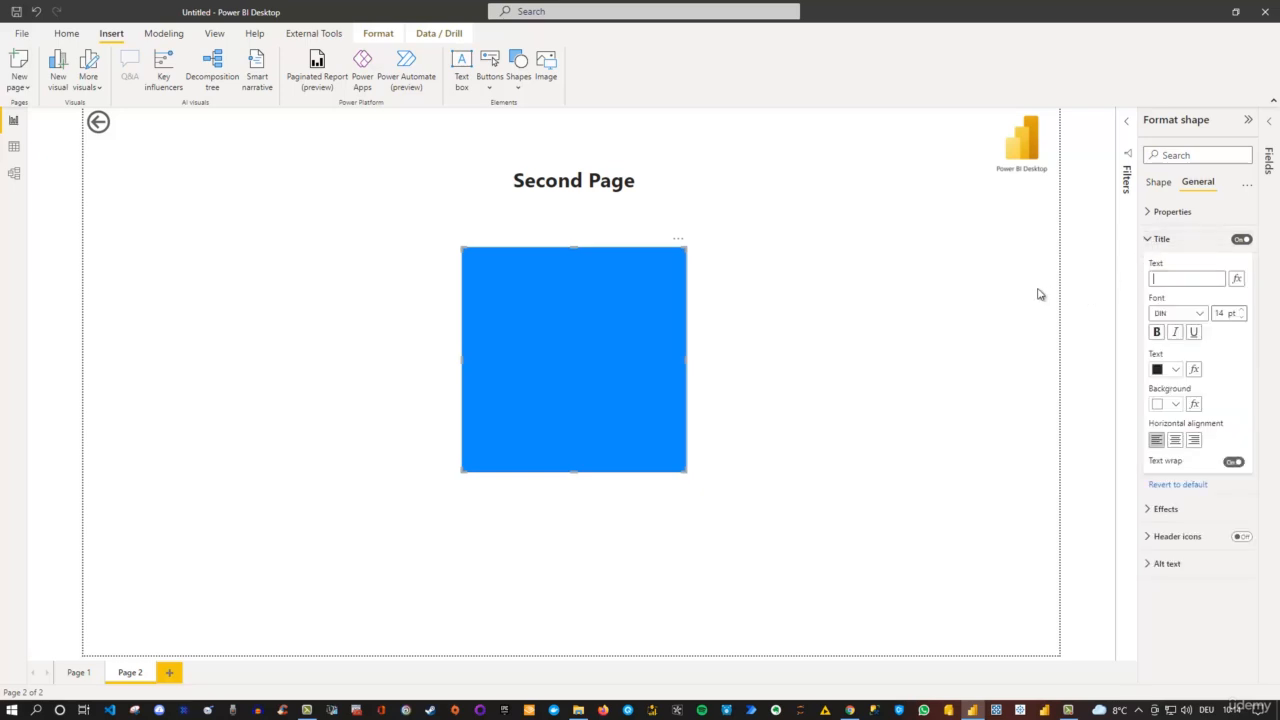
text(Added Title)
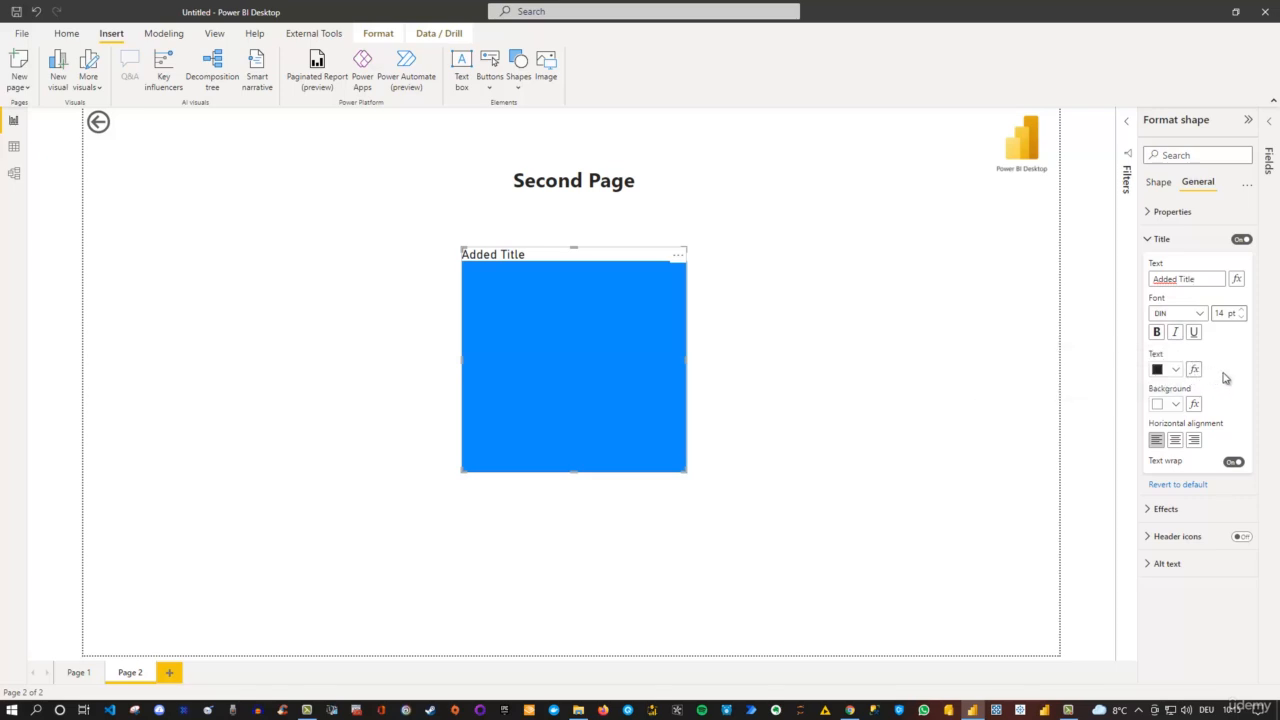
Check the blue rectangle's shape settings and the general format options of the "Second Page" text box
click(1158, 184)
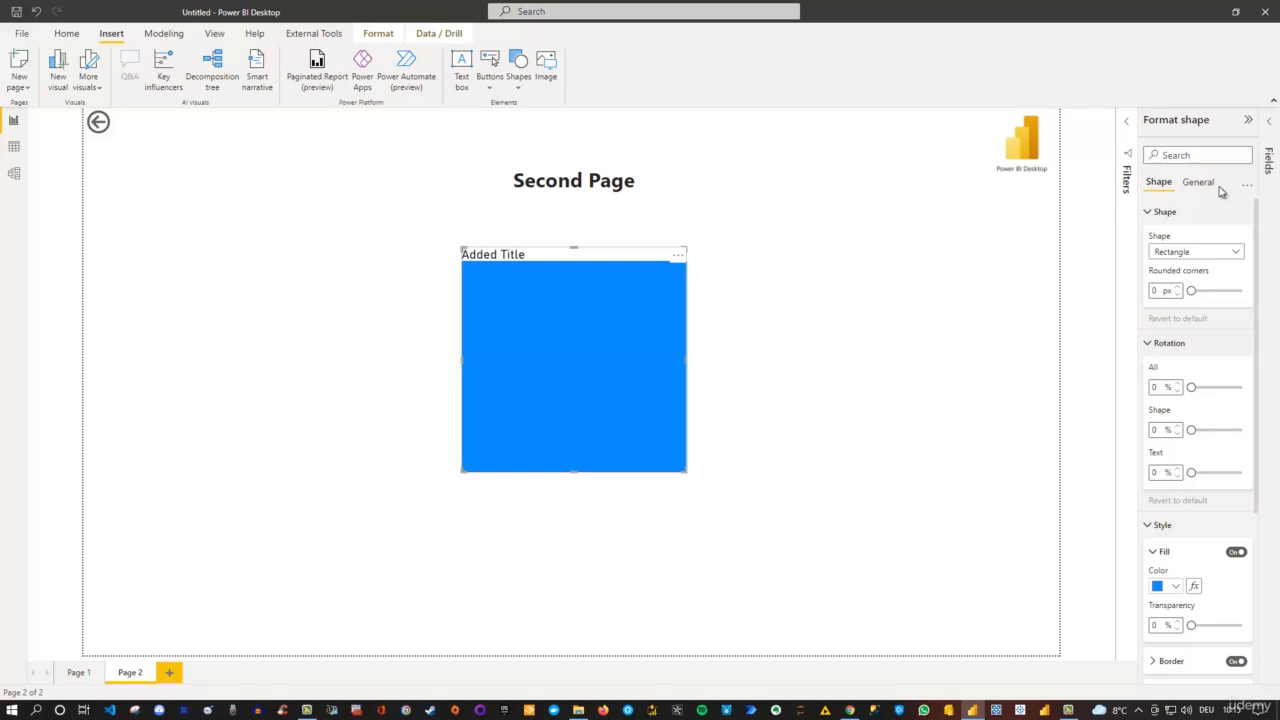
click(806, 258)
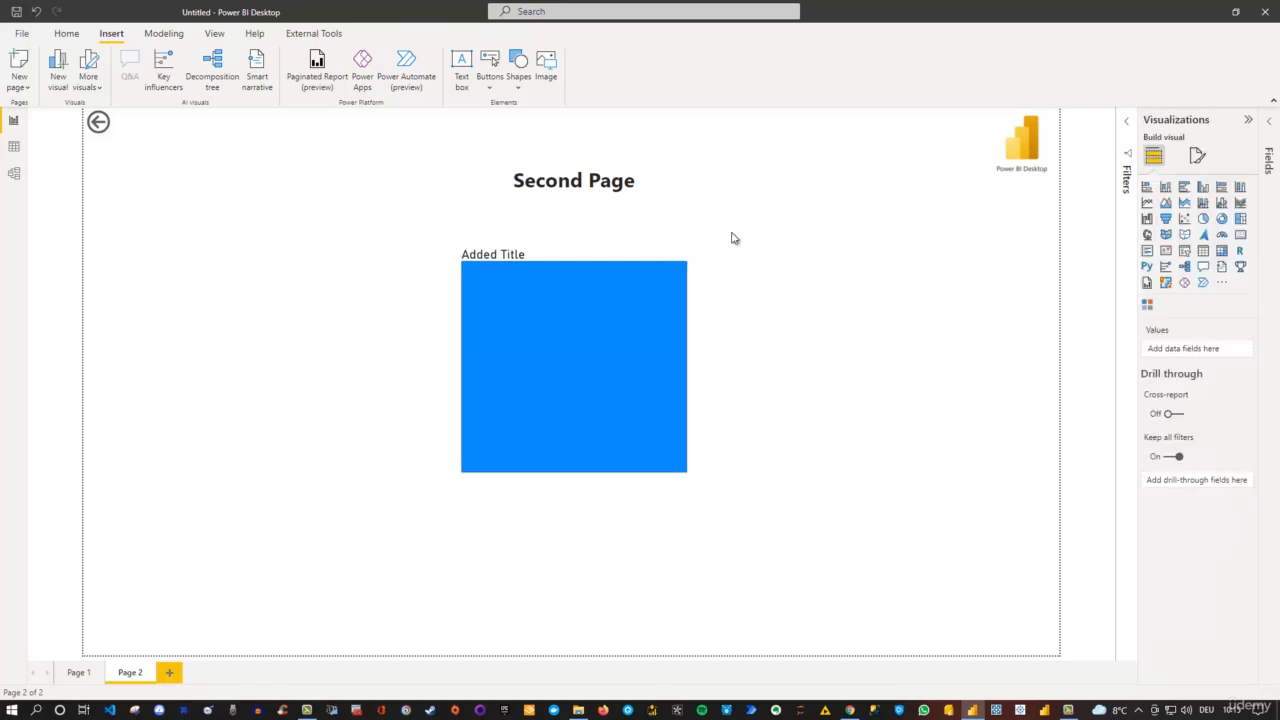
click(603, 170)
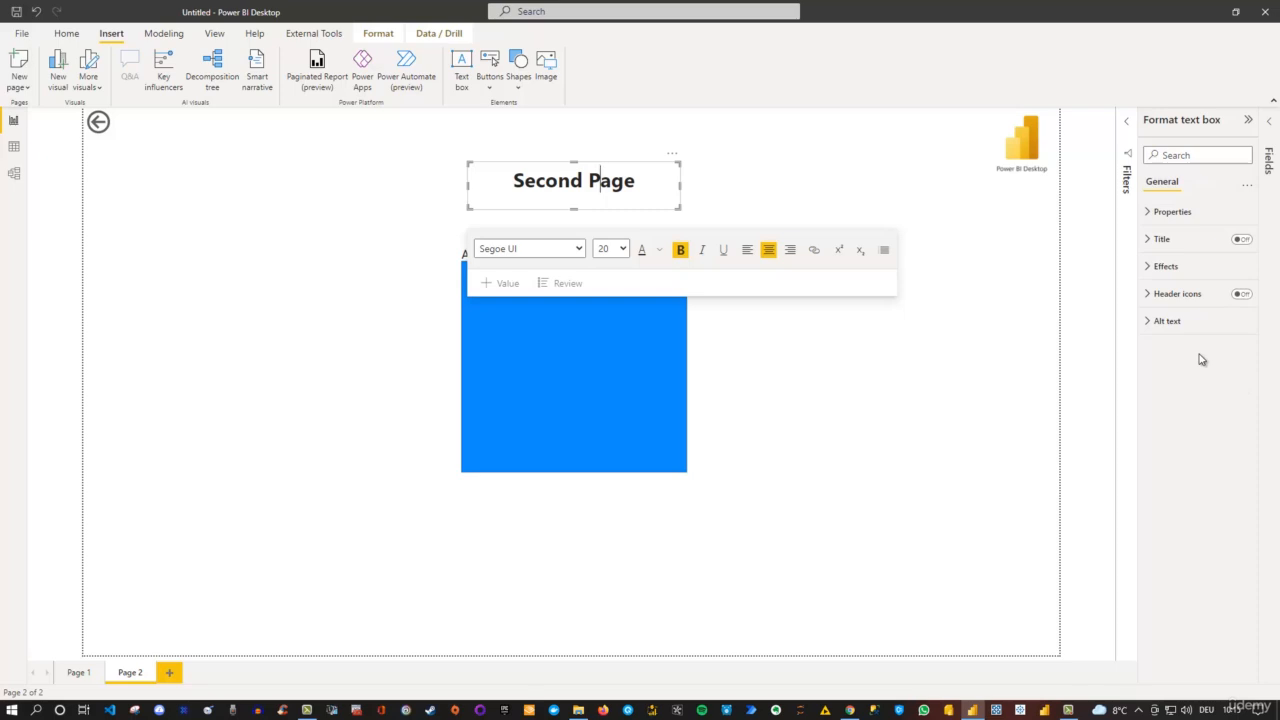
click(851, 349)
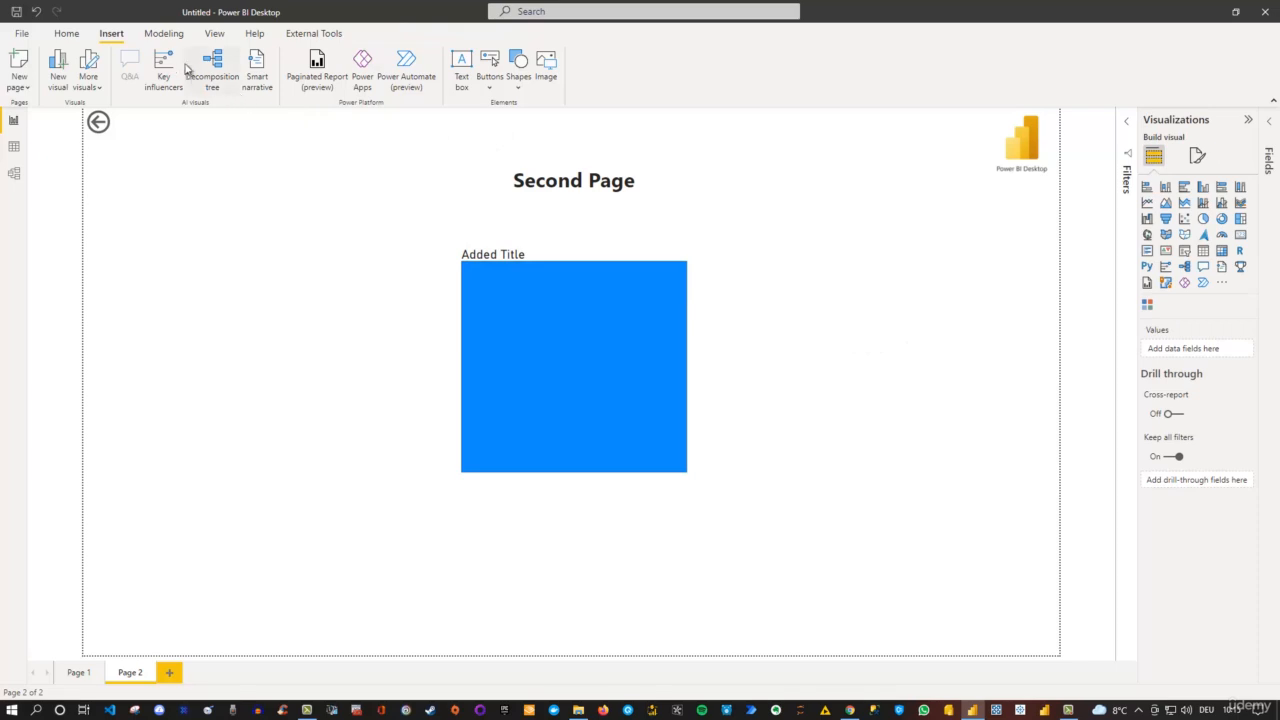
Review the available modeling commands and compare them with the basic data and calculation commands
click(166, 37)
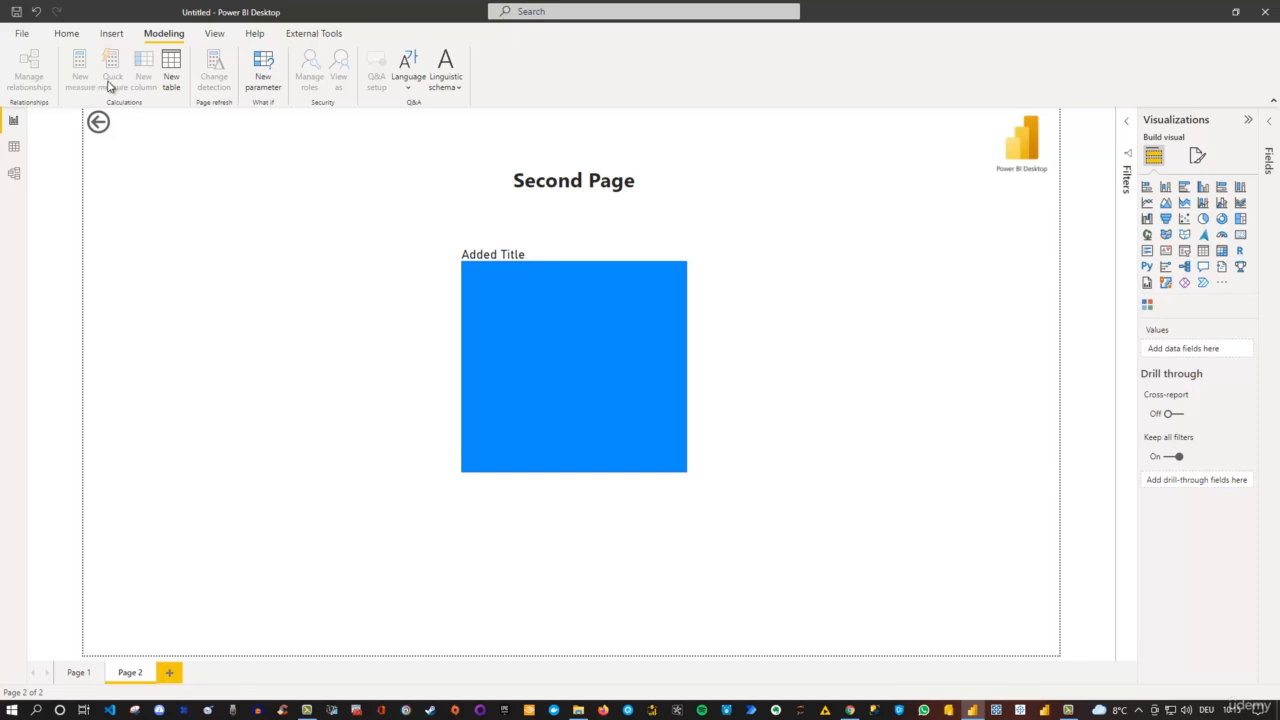
click(66, 33)
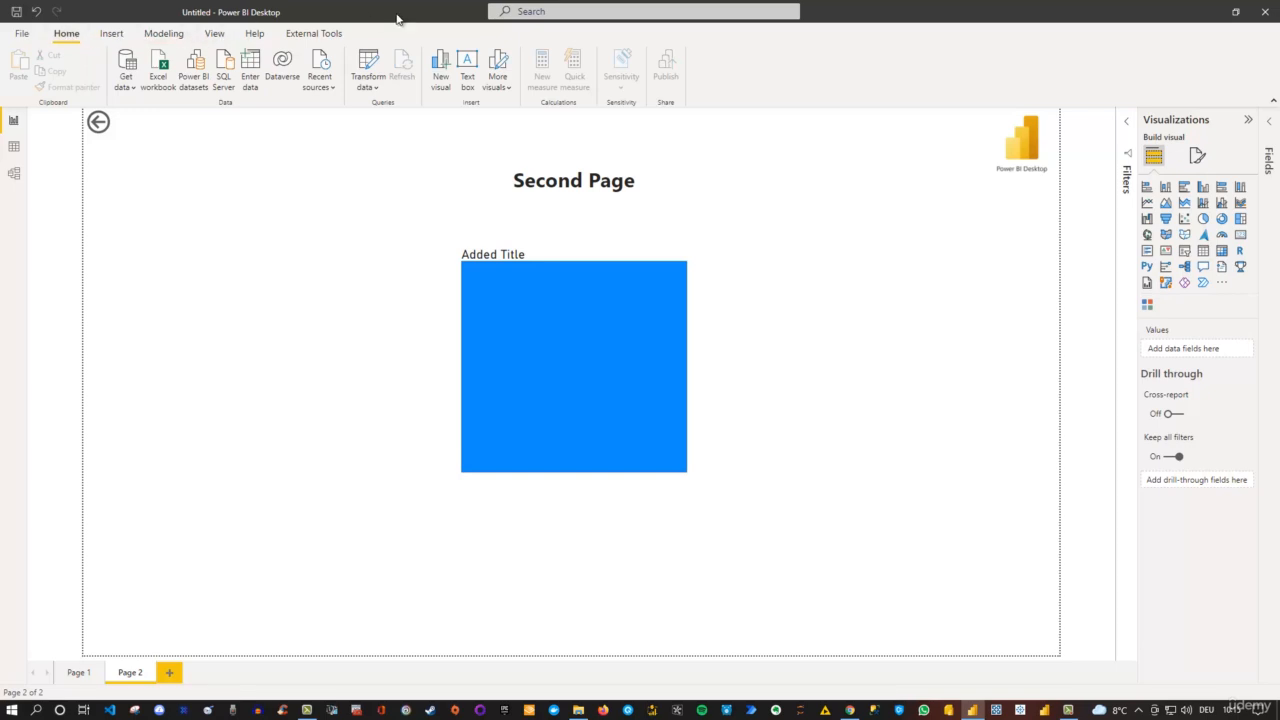
click(163, 34)
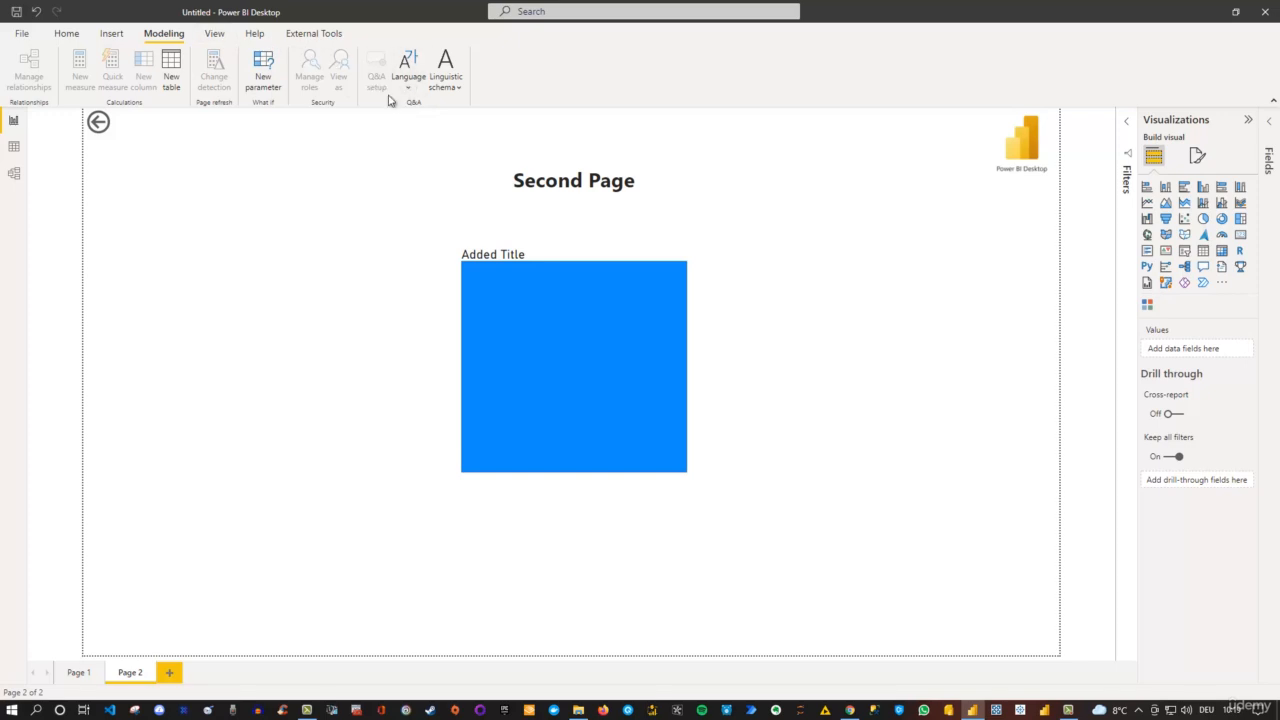
Try the purple gradient theme on the report, check it on Page 1 and Page 2, and undo it
click(214, 39)
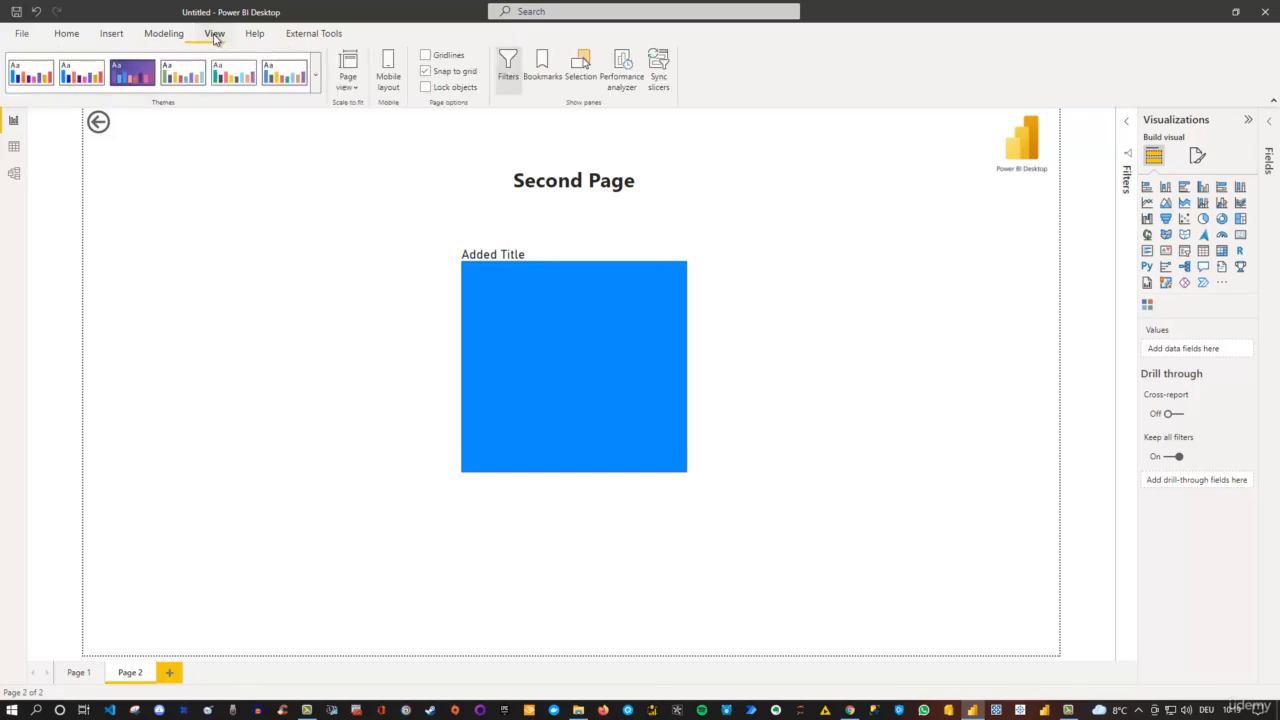
click(133, 76)
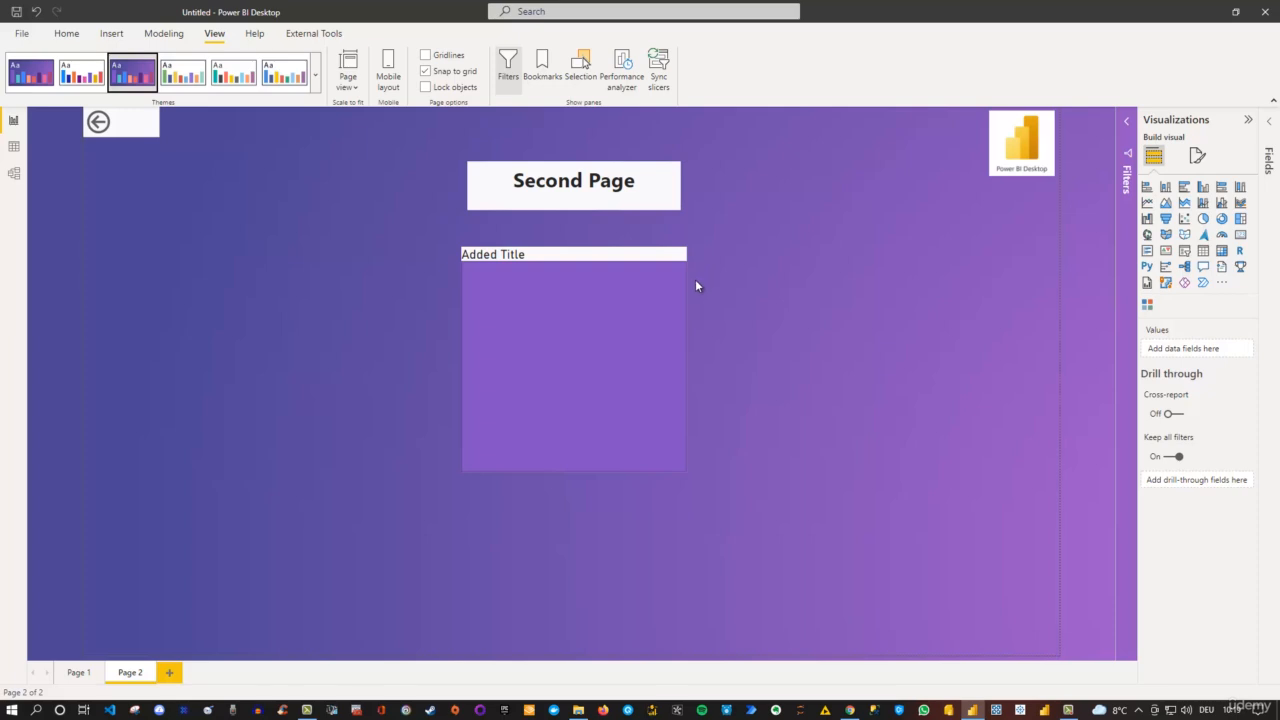
click(82, 676)
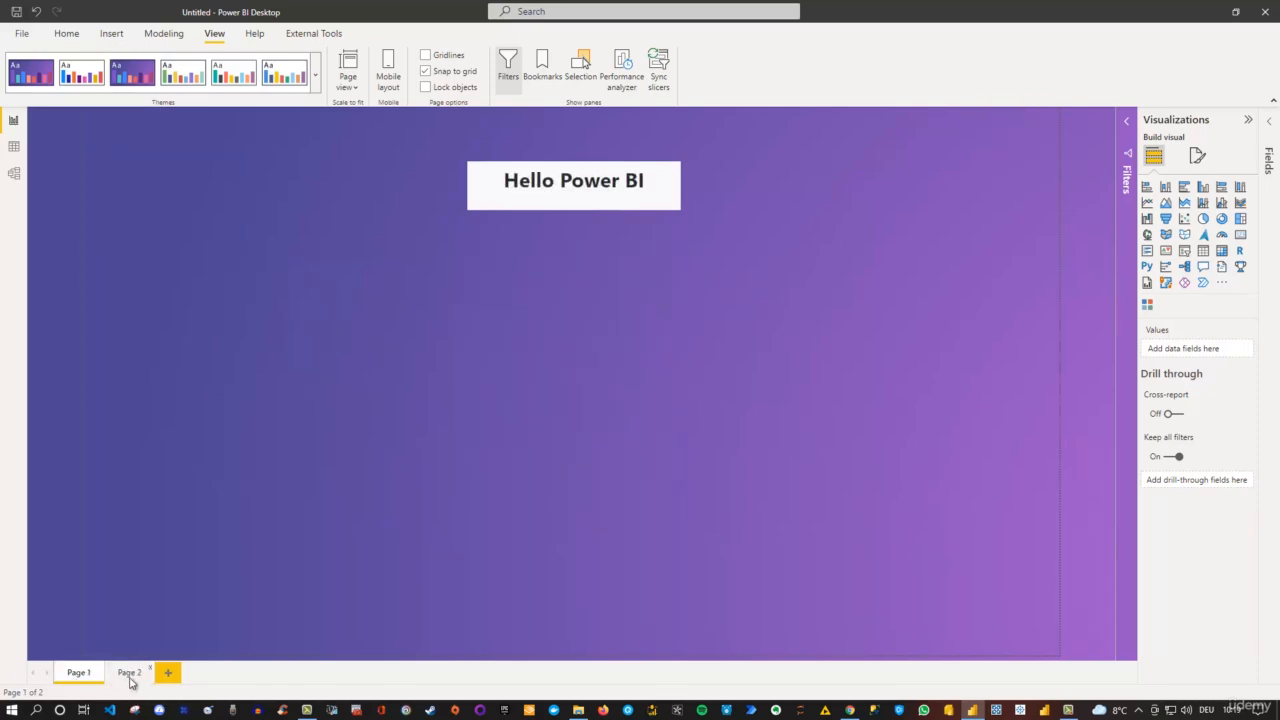
click(130, 678)
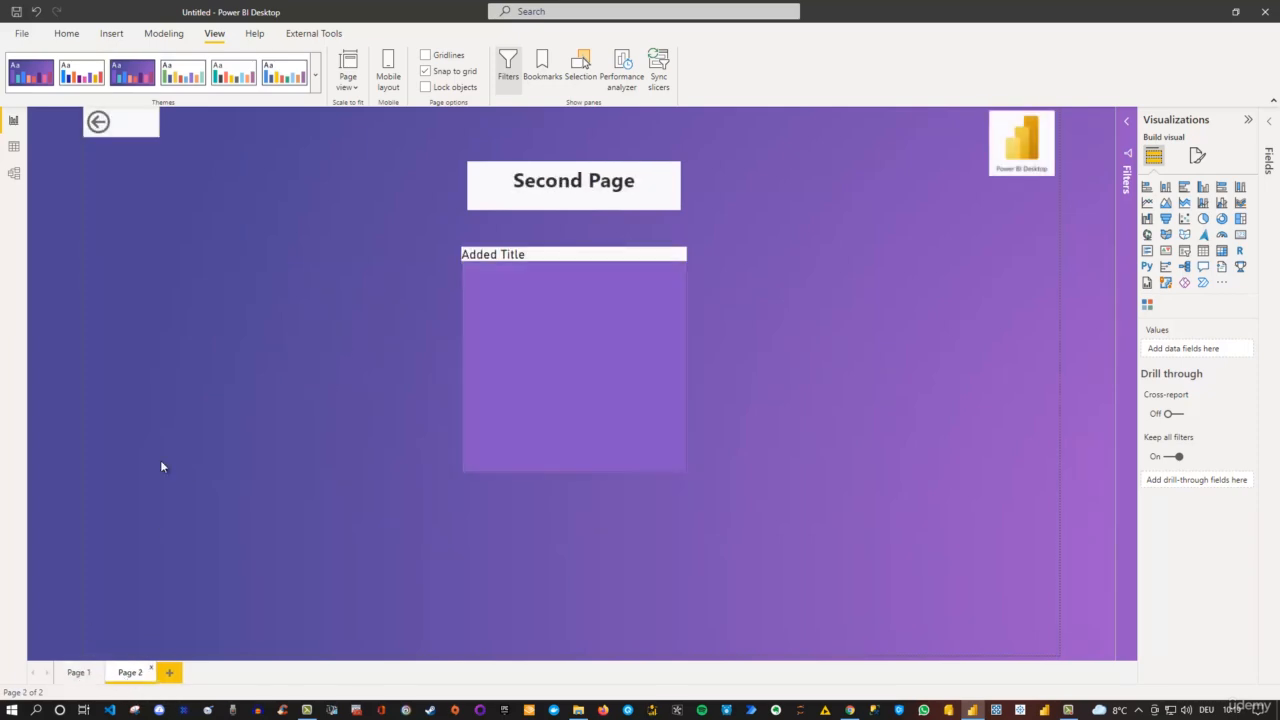
click(35, 14)
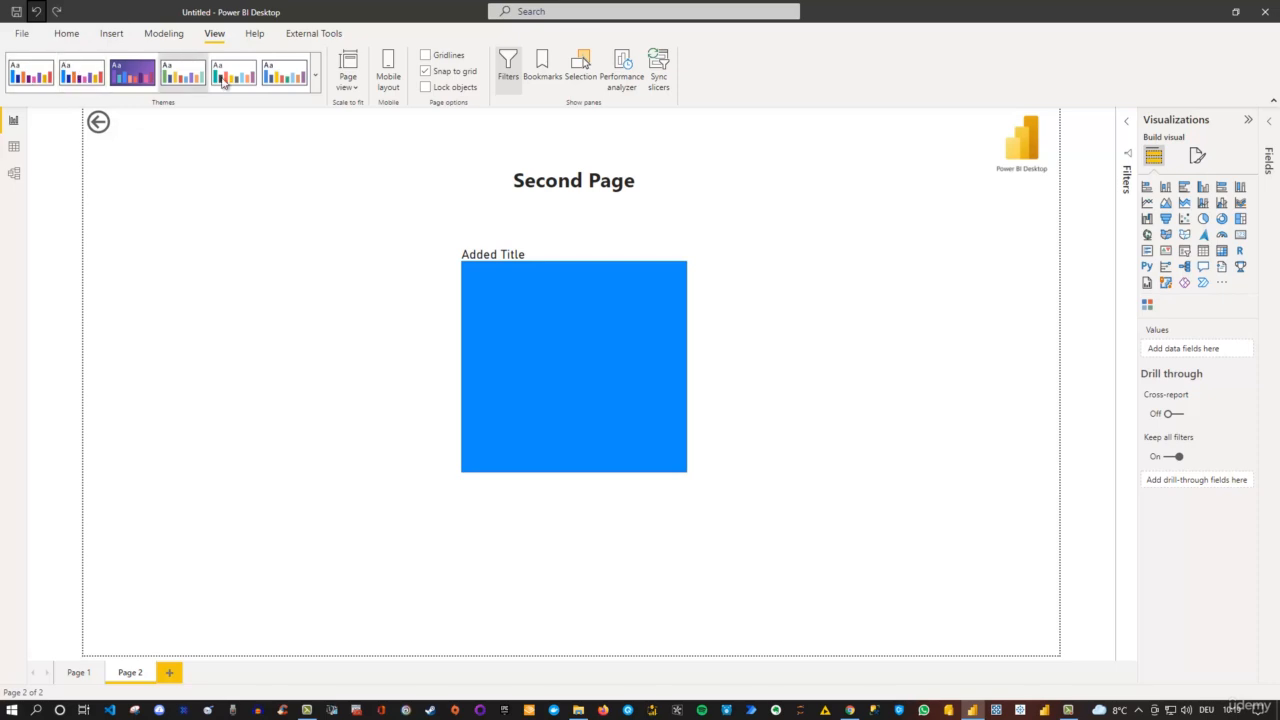
Browse the full list of built-in themes and view the current theme's customization options without applying anything
click(316, 76)
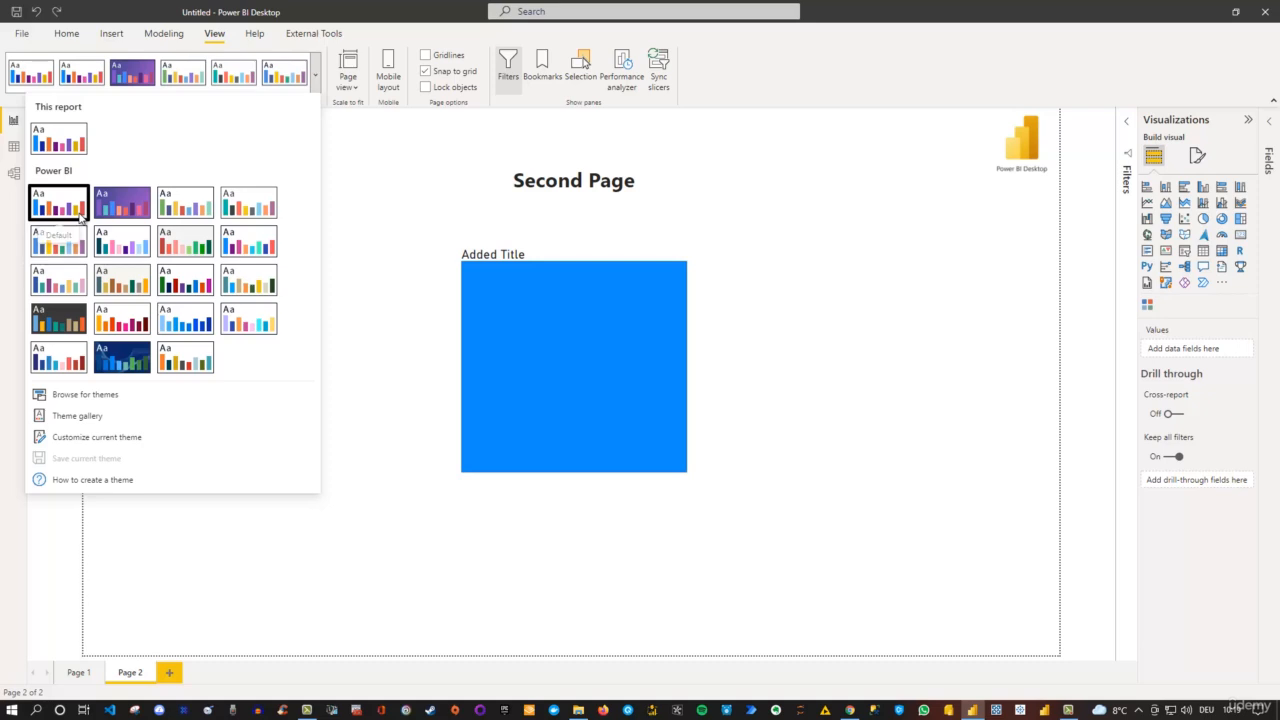
click(96, 438)
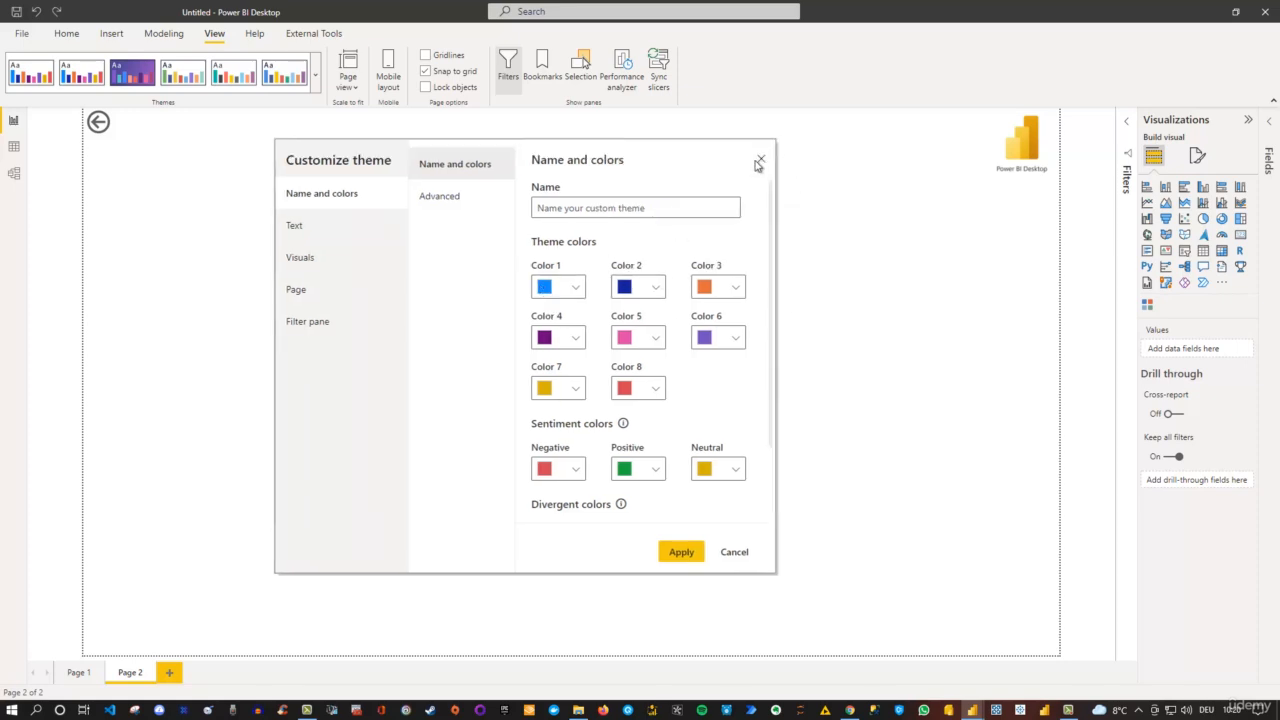
click(759, 161)
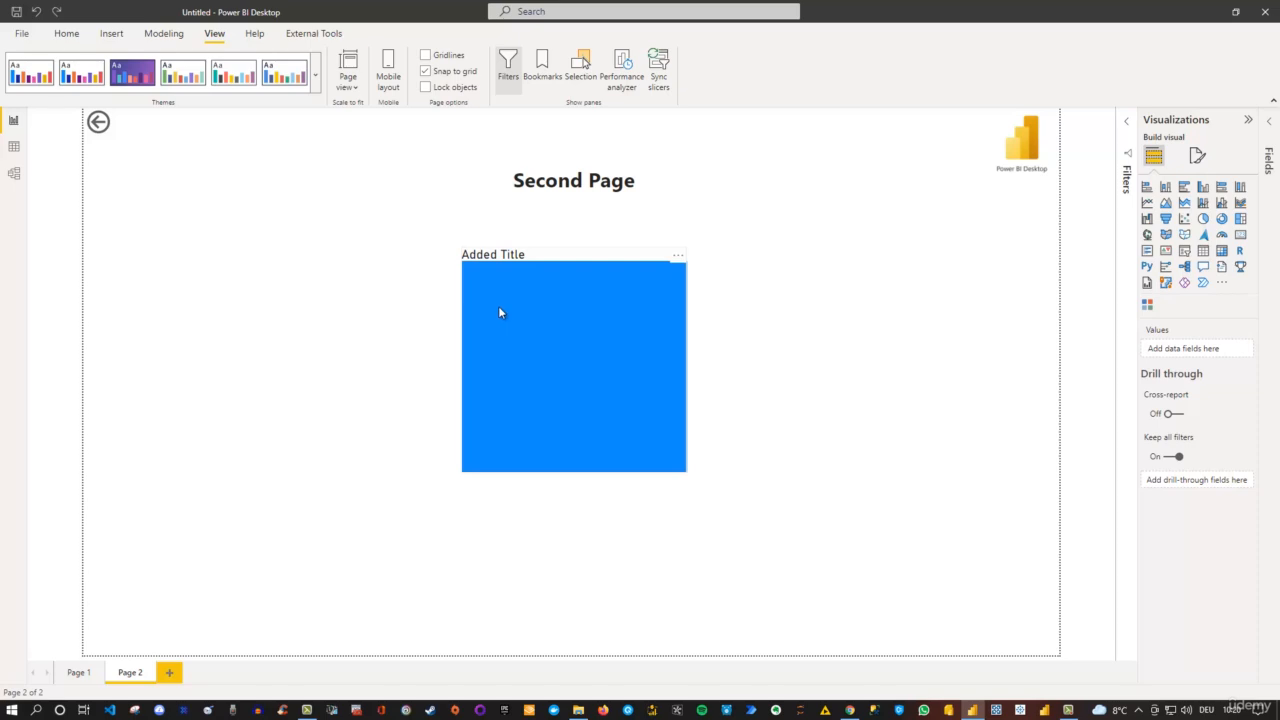
Examine the current theme's color settings, all four text categories and the visuals background settings, leaving the theme as is
click(316, 78)
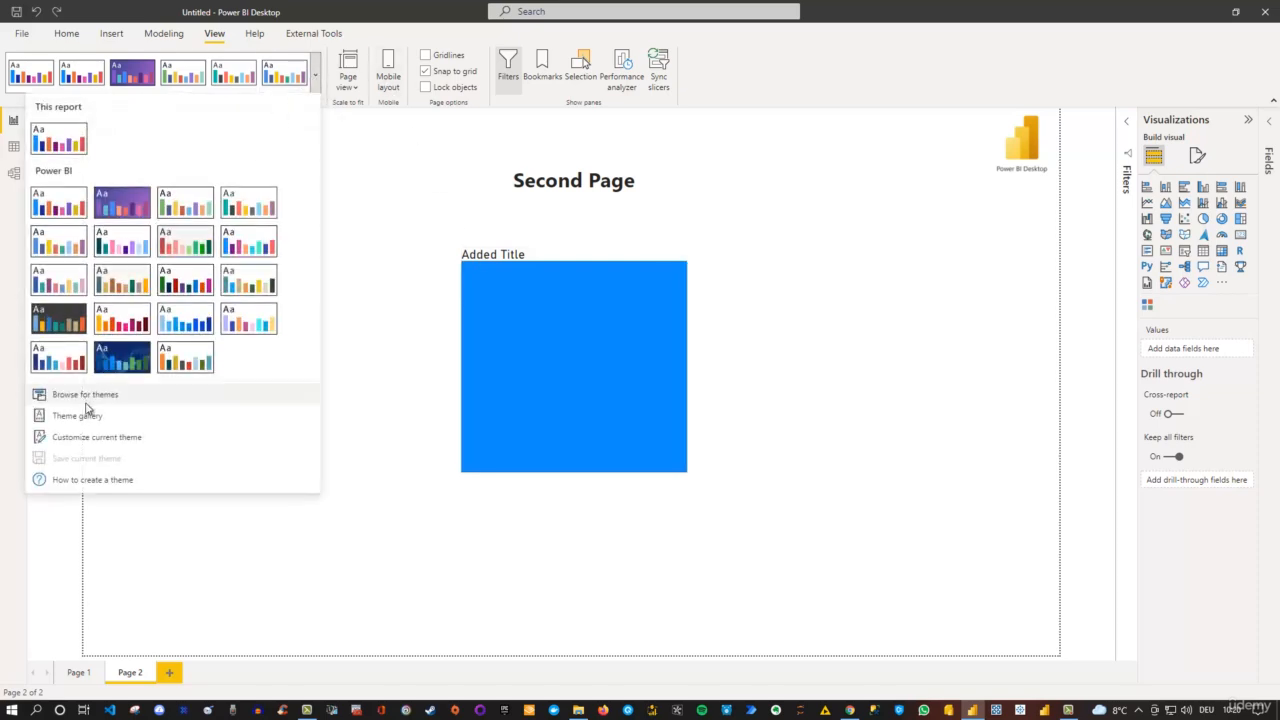
click(94, 438)
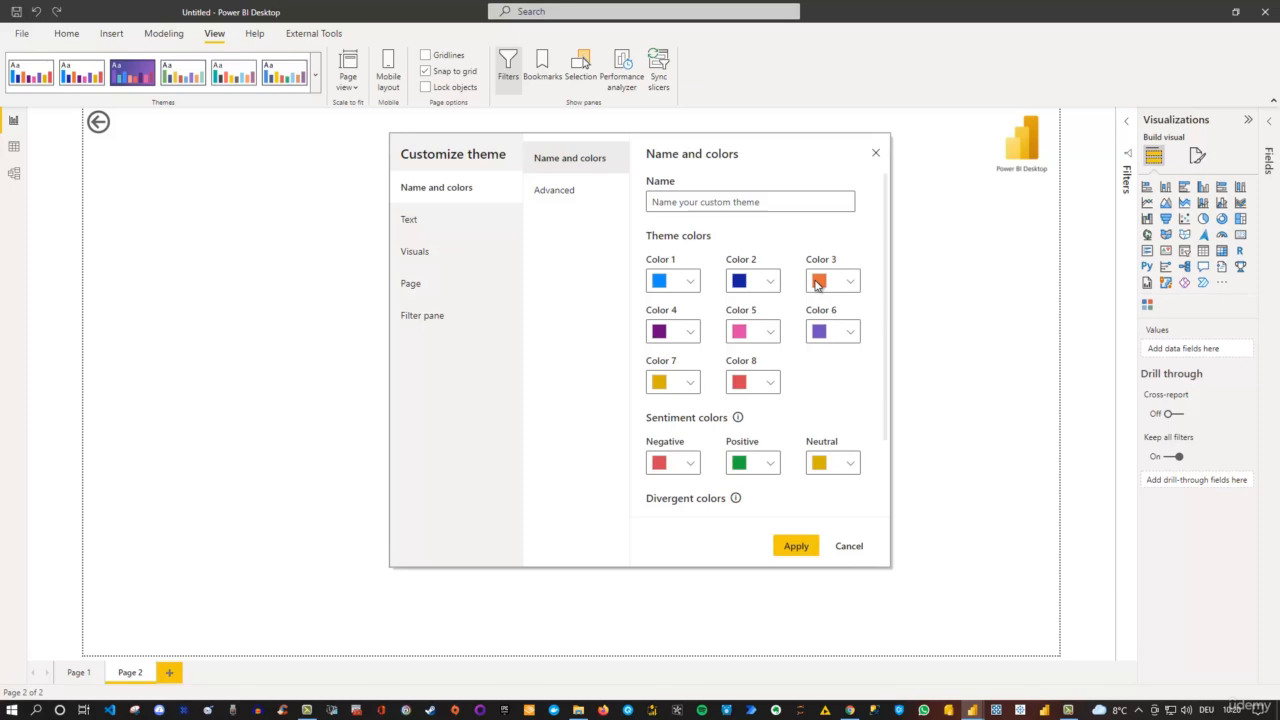
click(429, 223)
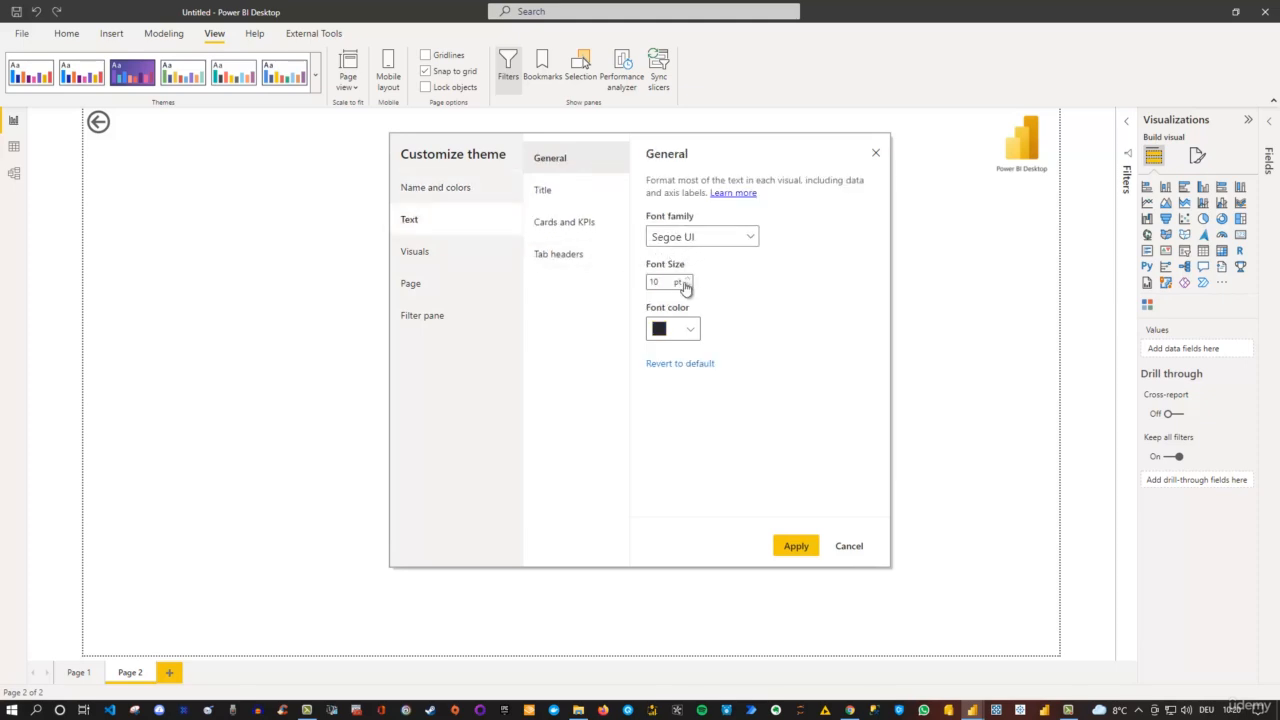
click(555, 198)
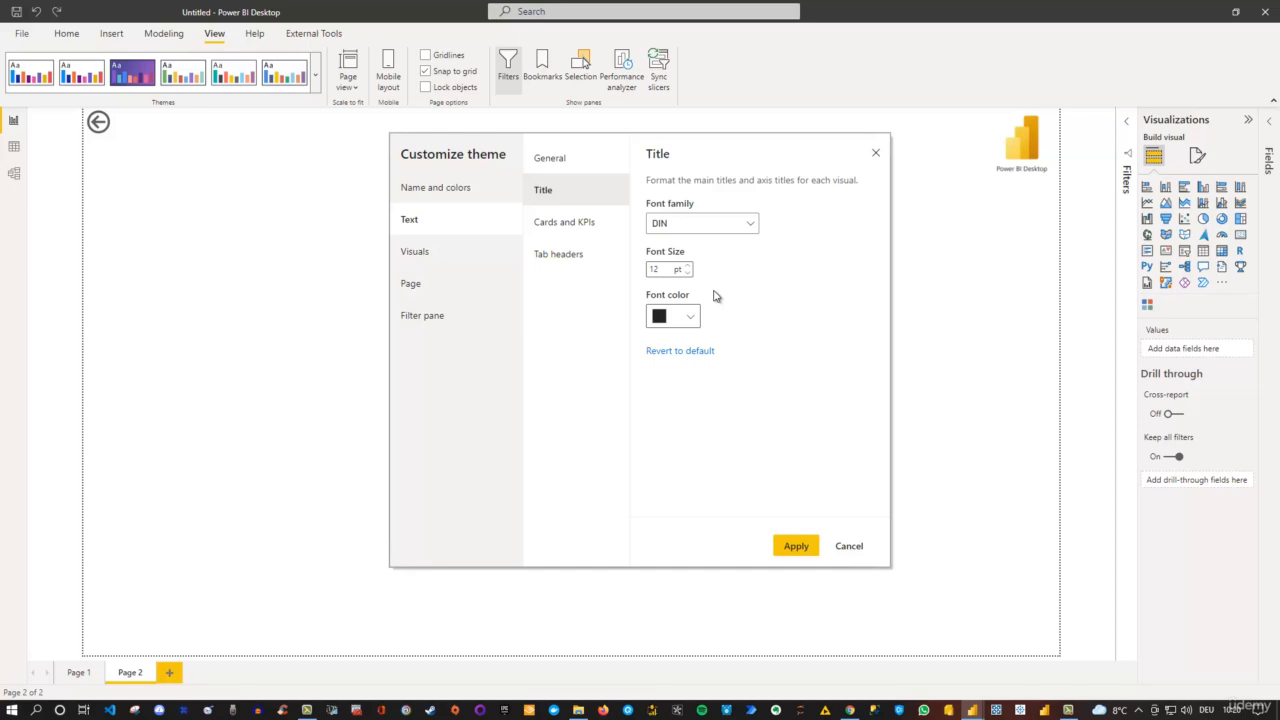
click(592, 238)
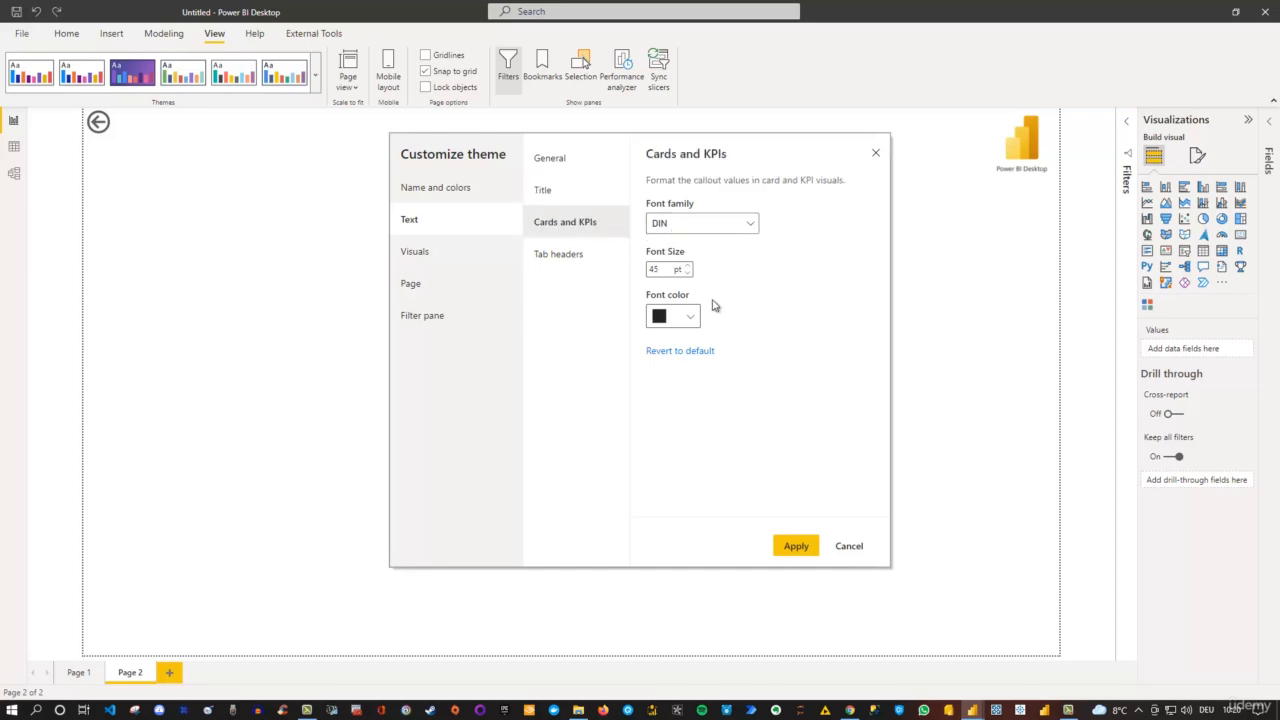
click(582, 254)
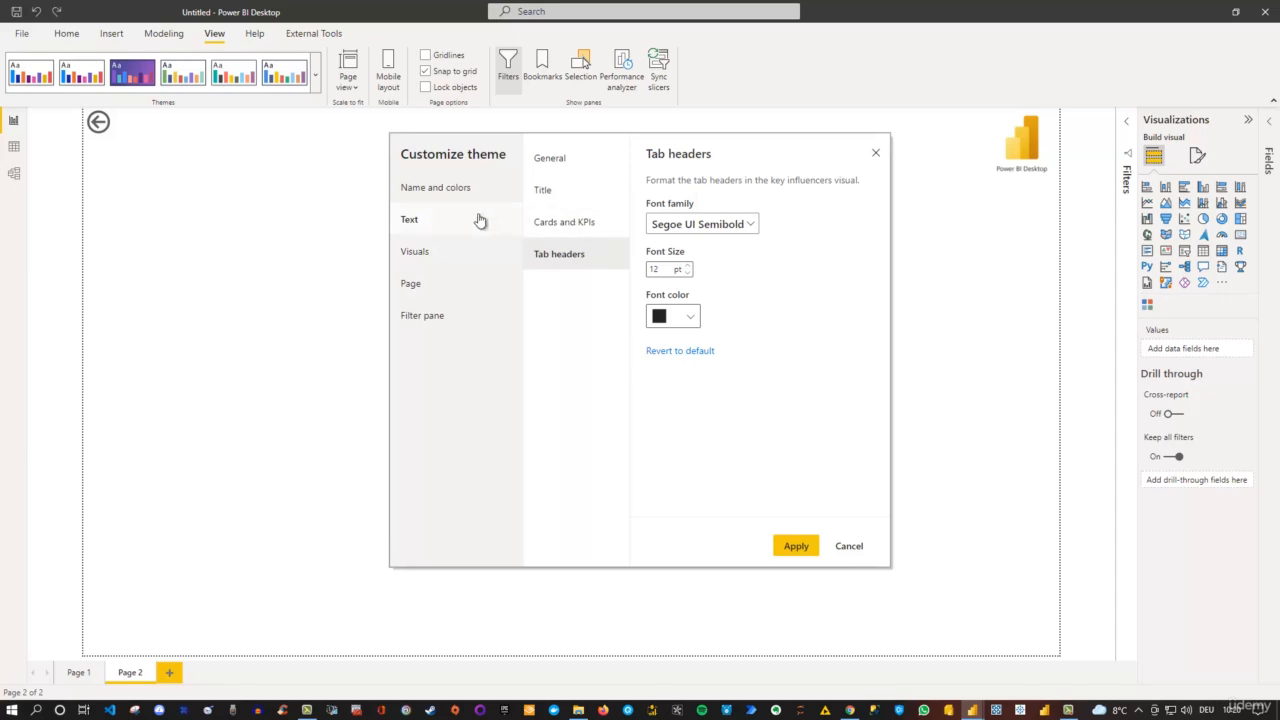
click(430, 257)
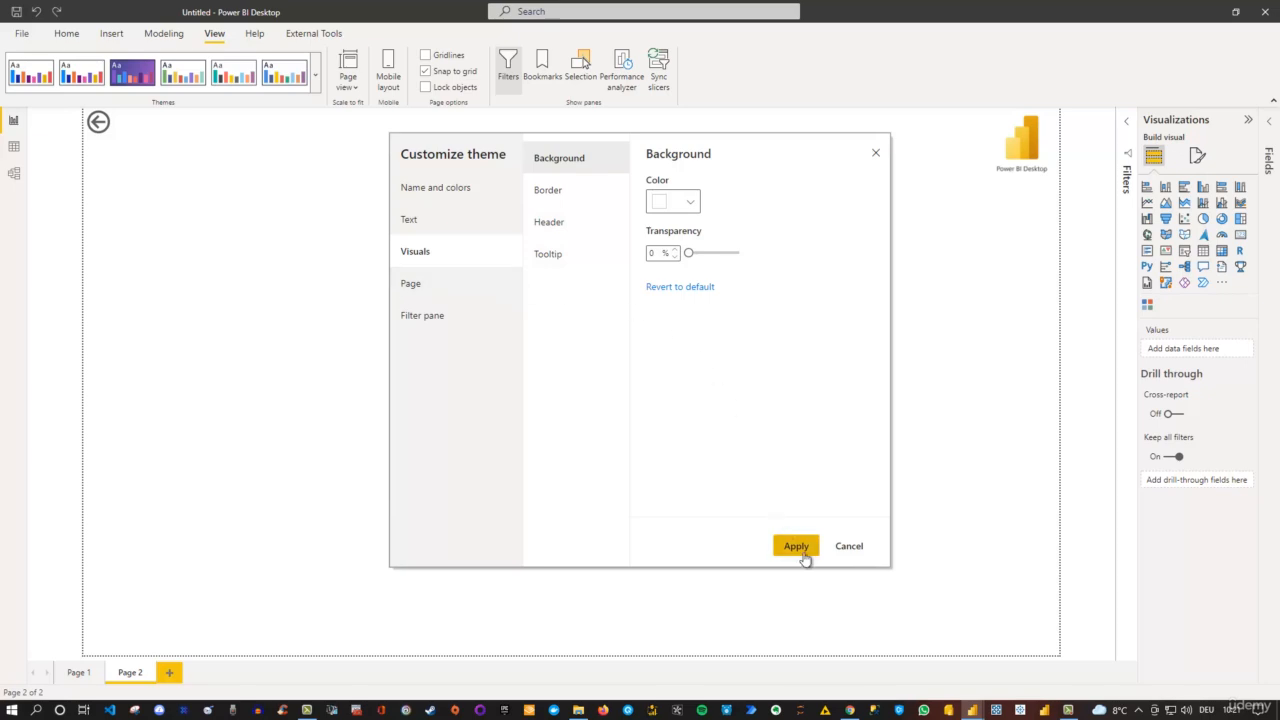
click(875, 155)
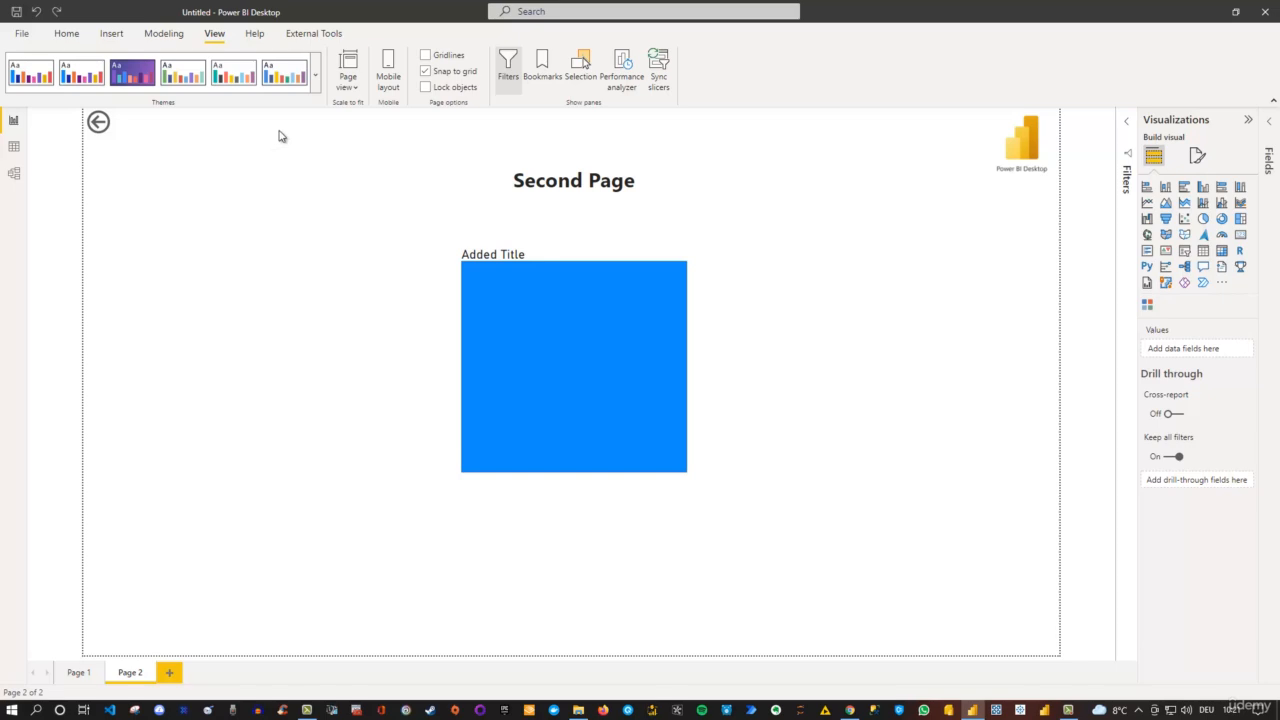
Look over the theme management options and the page view scaling choices without selecting any
click(315, 80)
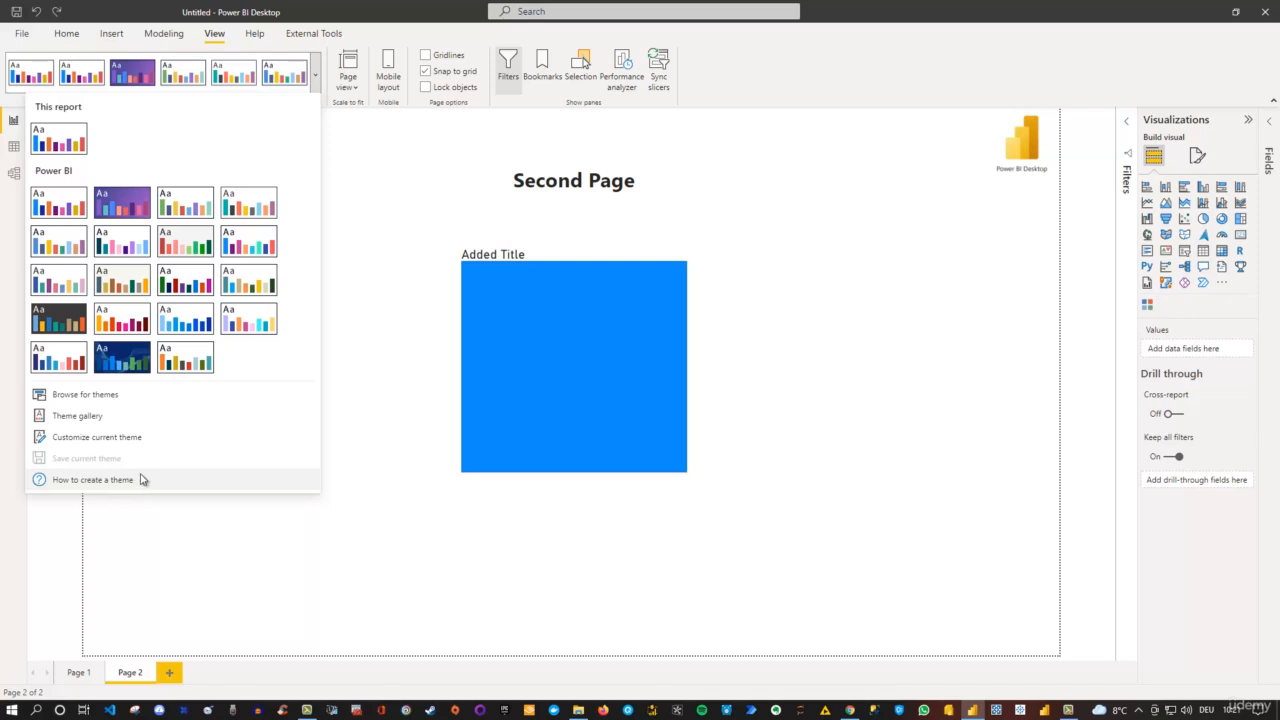
click(368, 391)
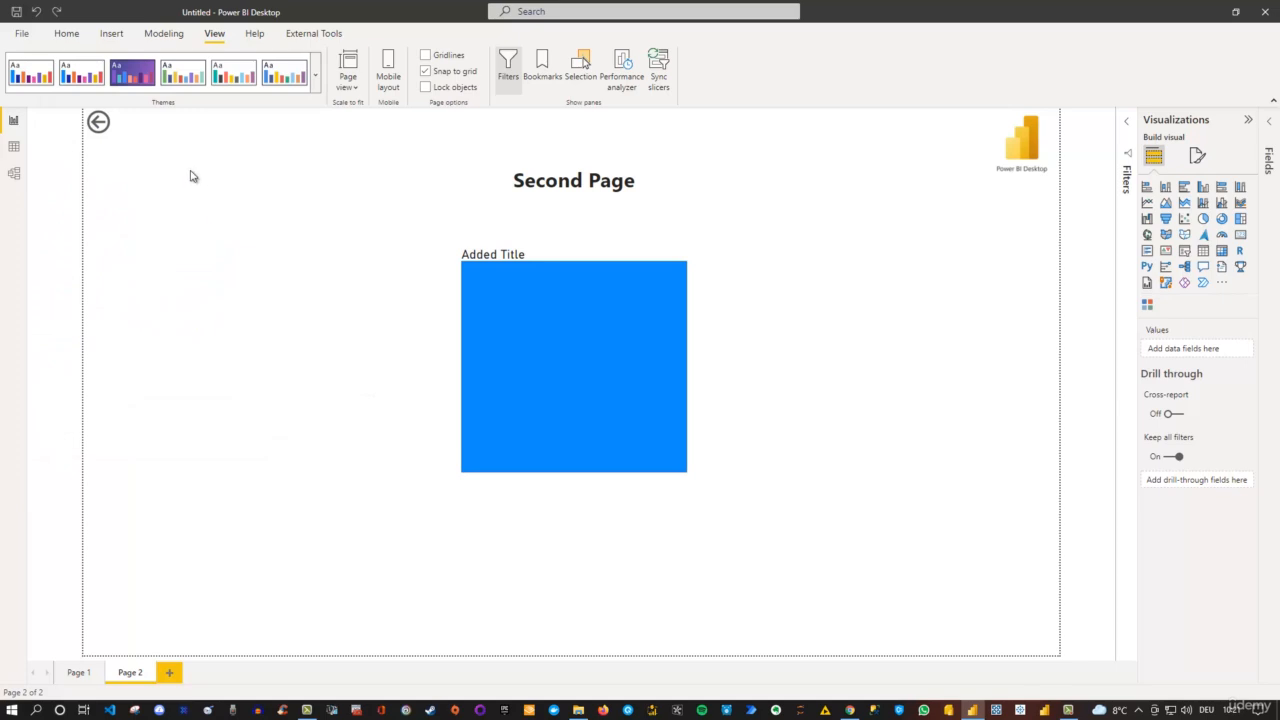
click(356, 90)
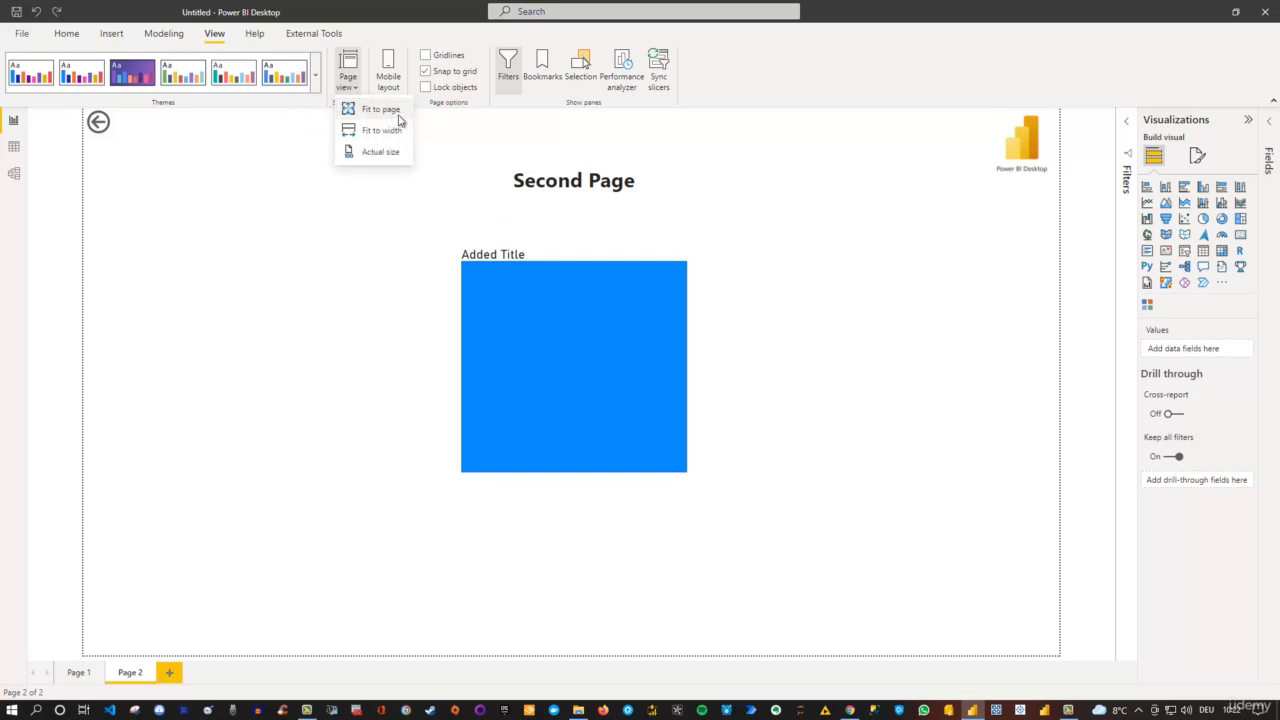
click(466, 150)
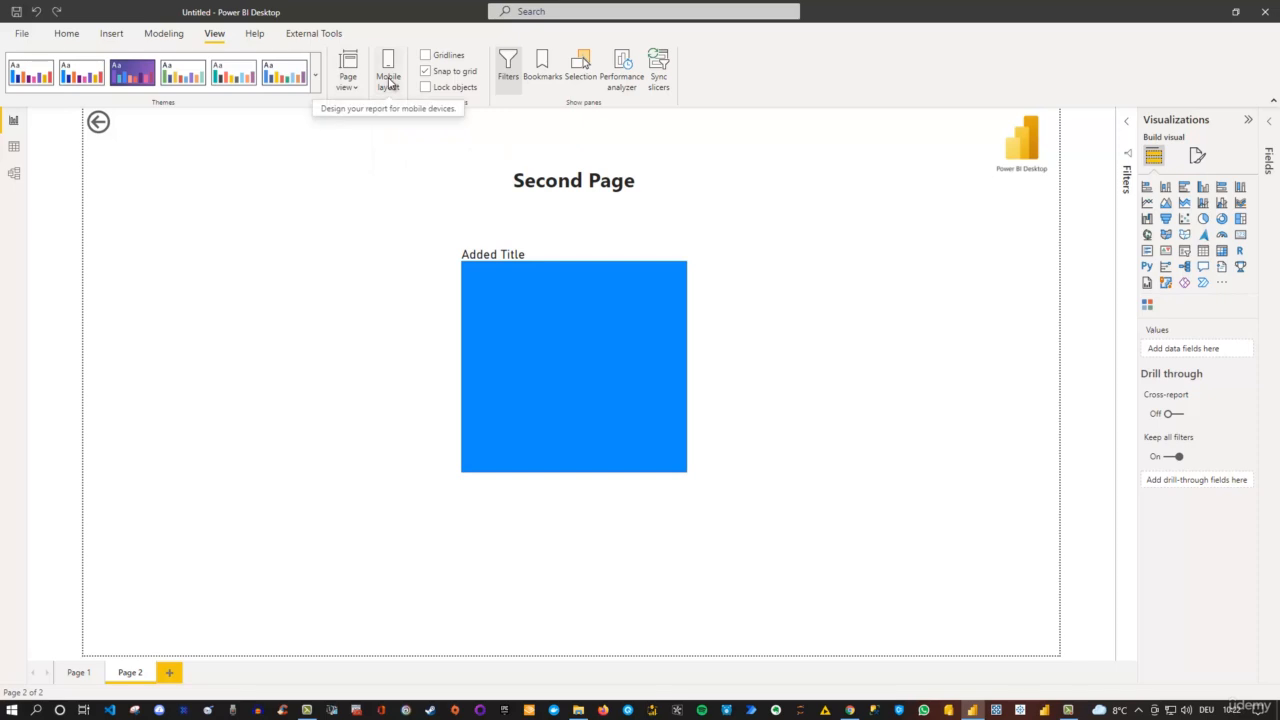
In Page 2's mobile layout, place the logo image enlarged to full canvas width and the "Second Page" text box below it
click(388, 80)
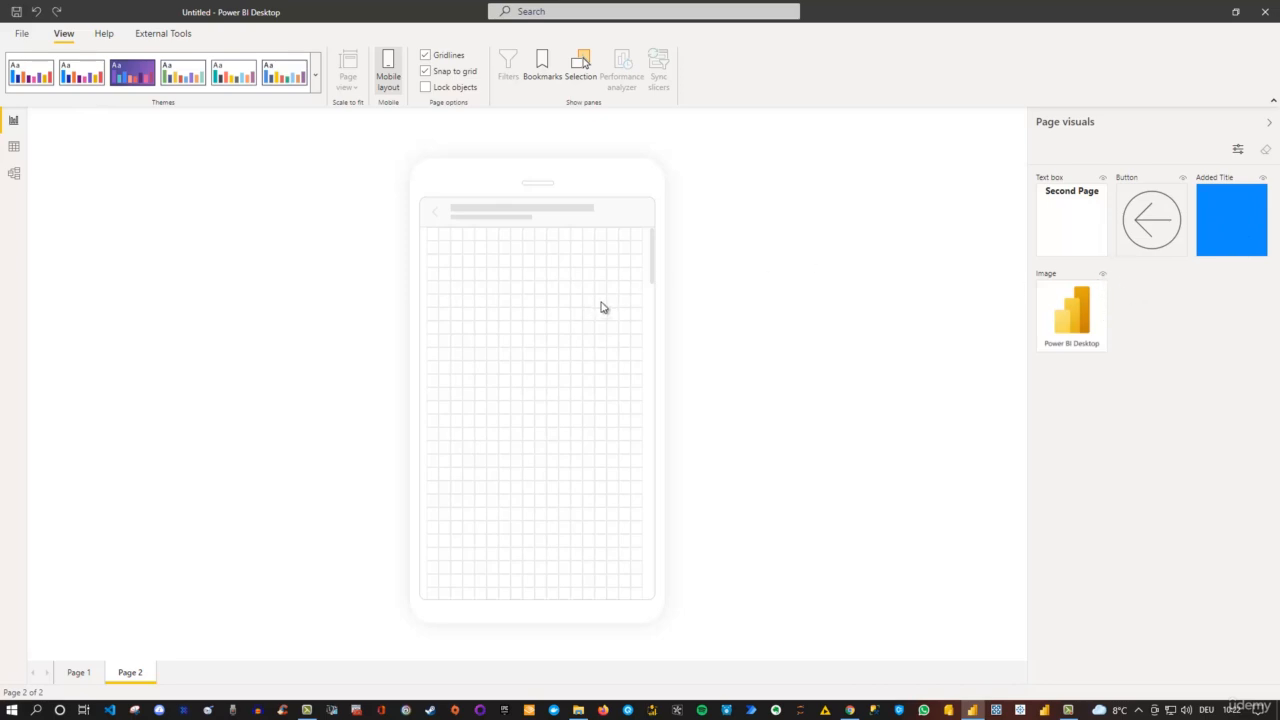
drag(1069, 303, 445, 240)
drag(494, 306, 620, 383)
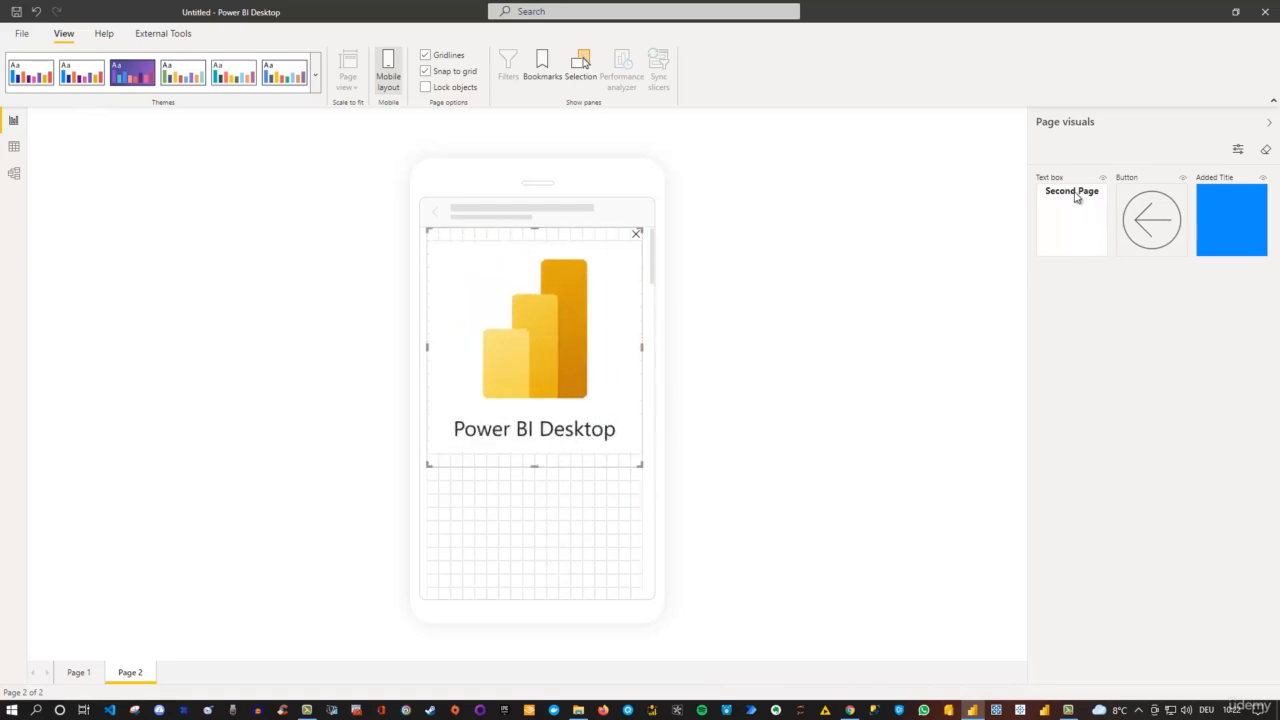
drag(1066, 203, 474, 484)
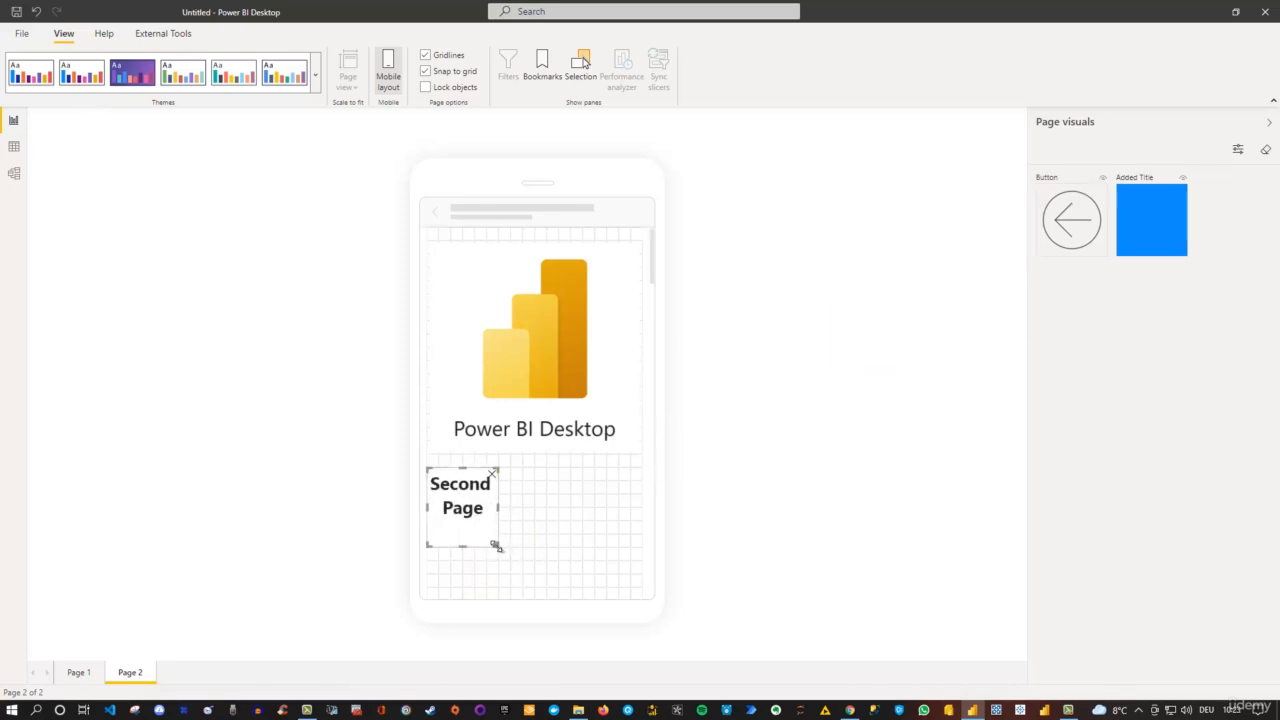
scroll(608, 360, down, 5)
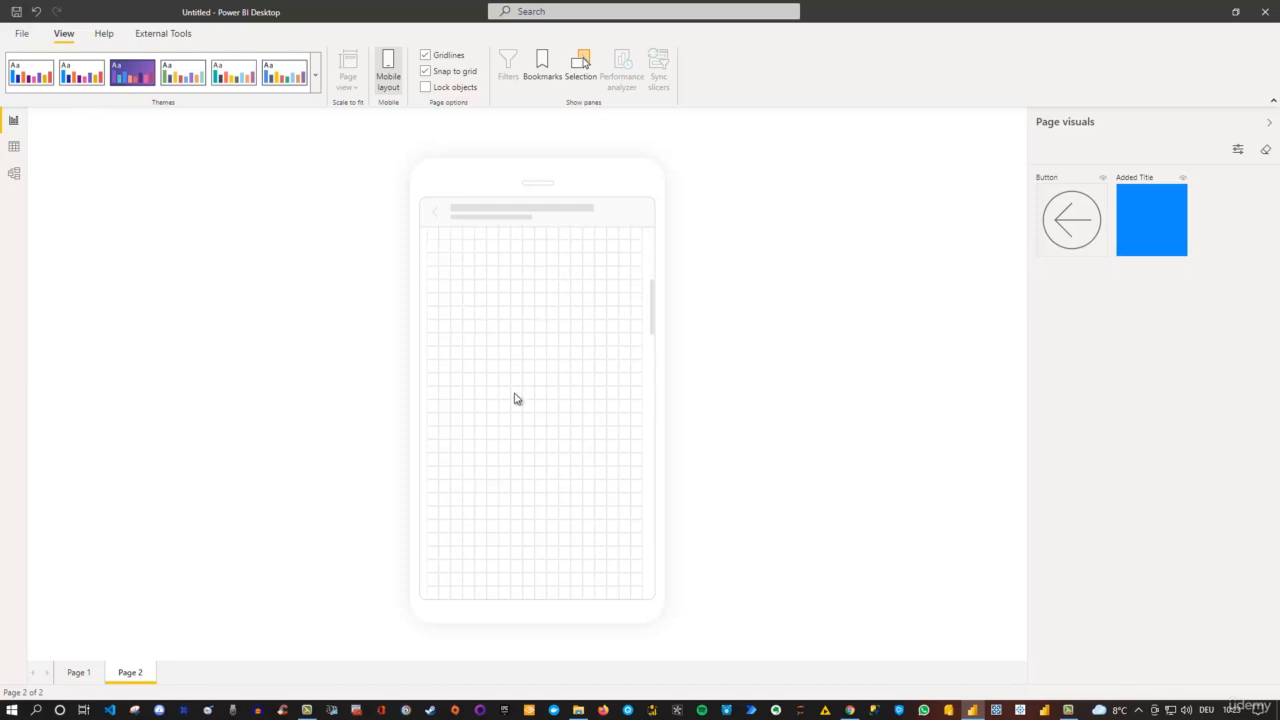
scroll(516, 399, up, 5)
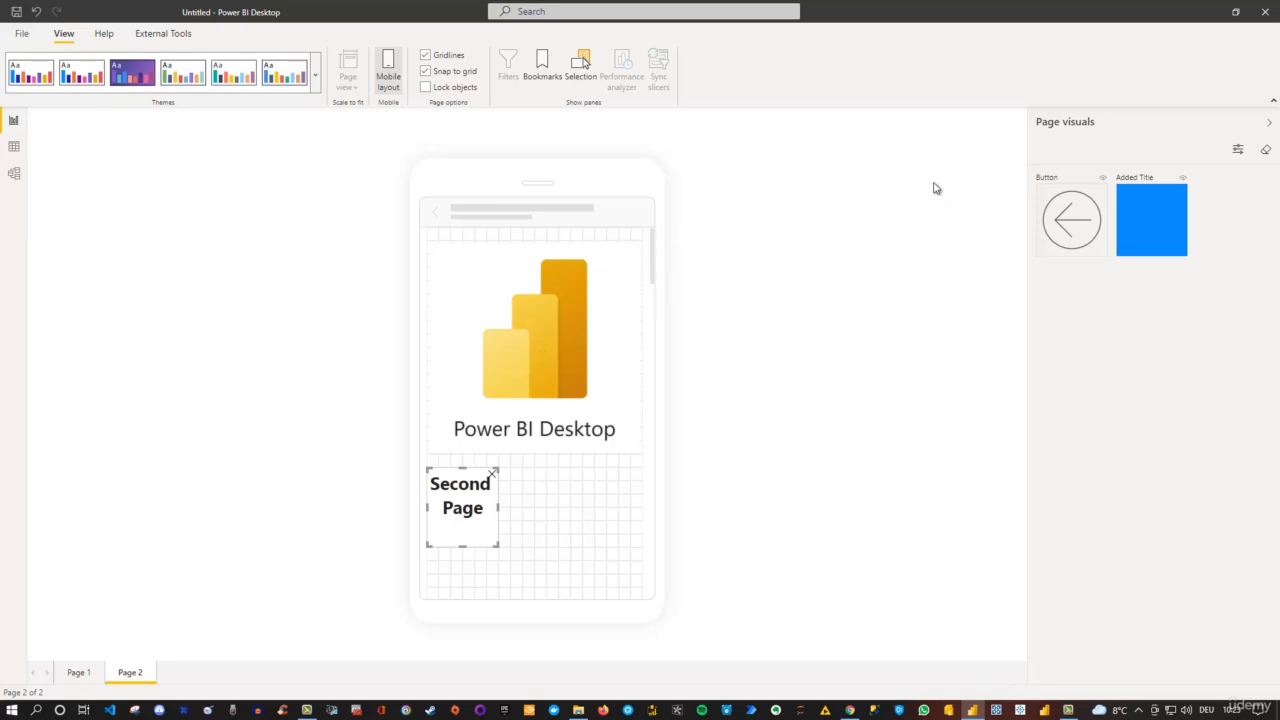
Remove all visualizations from the mobile canvas and return to the desktop layout
click(1266, 151)
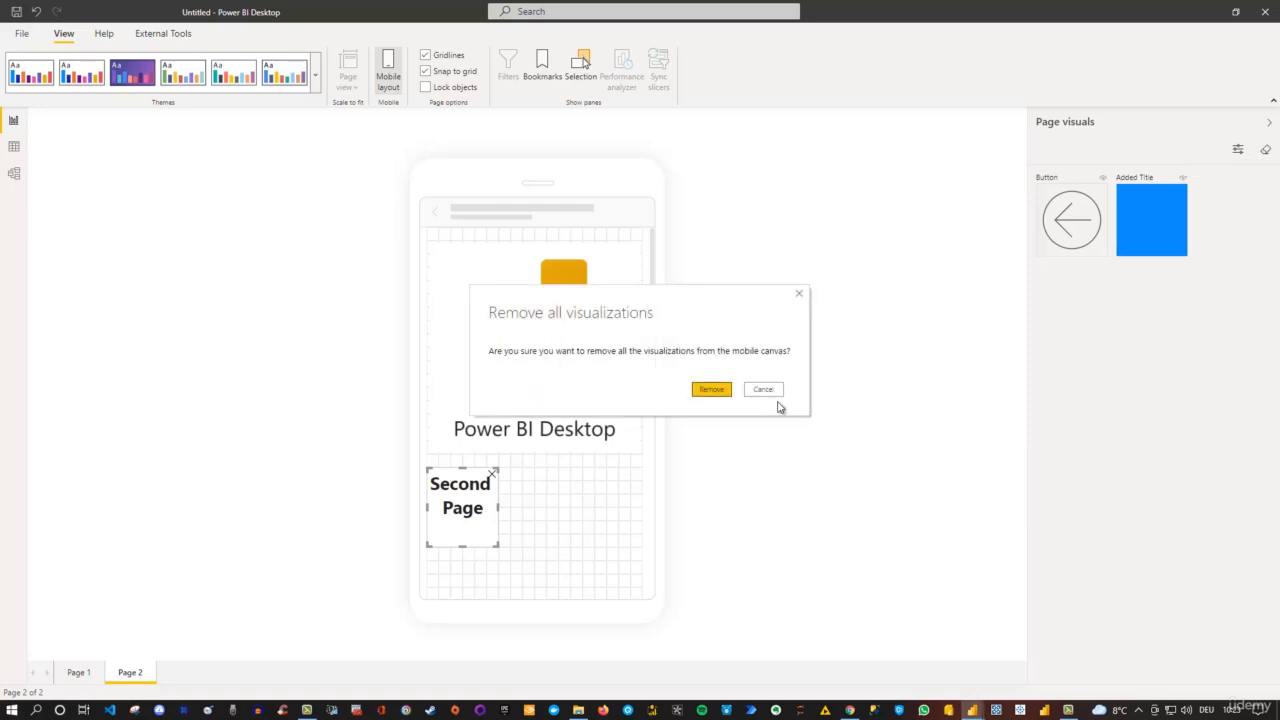
click(729, 397)
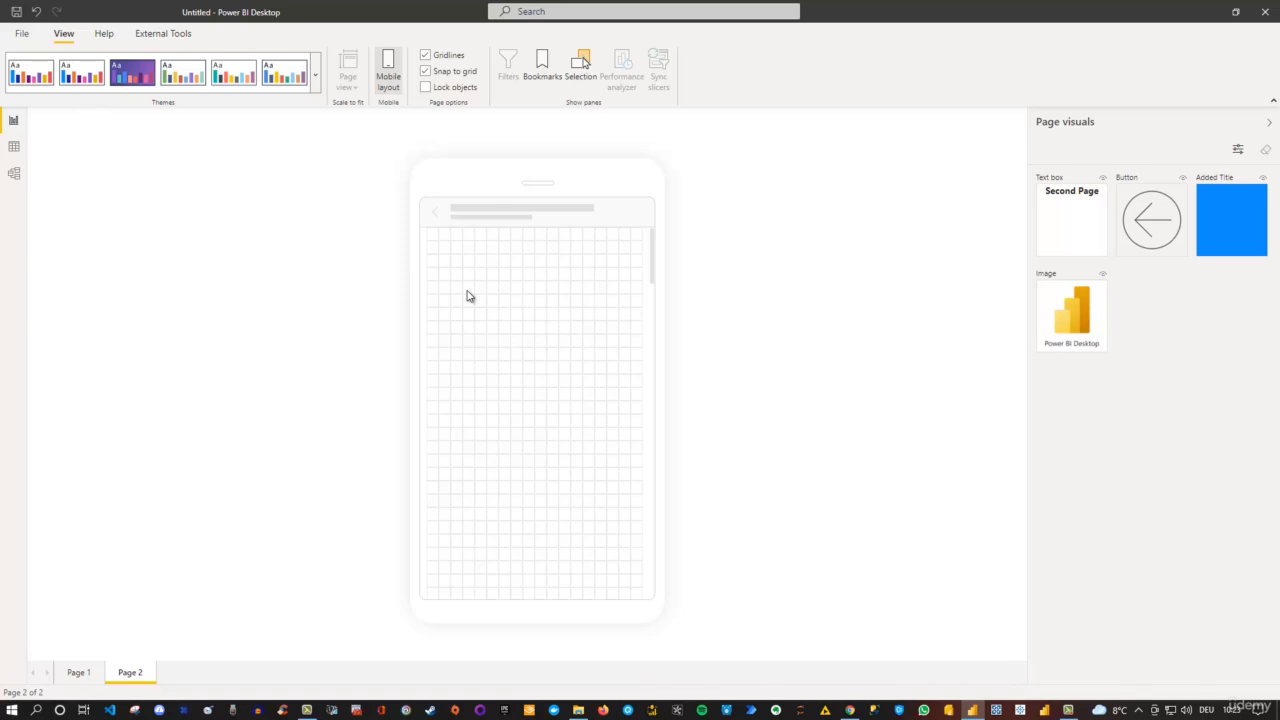
click(389, 68)
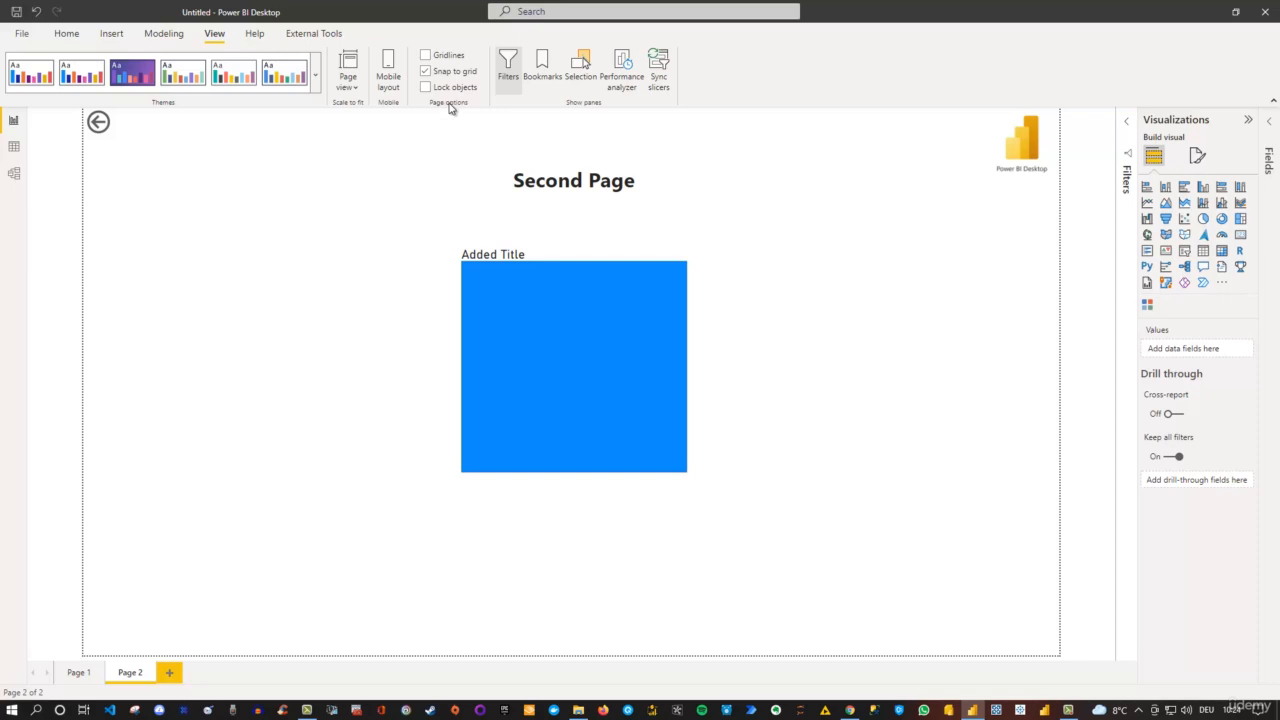
Show the gridlines on Page 2 and hide them again, keeping snap to grid enabled
click(427, 56)
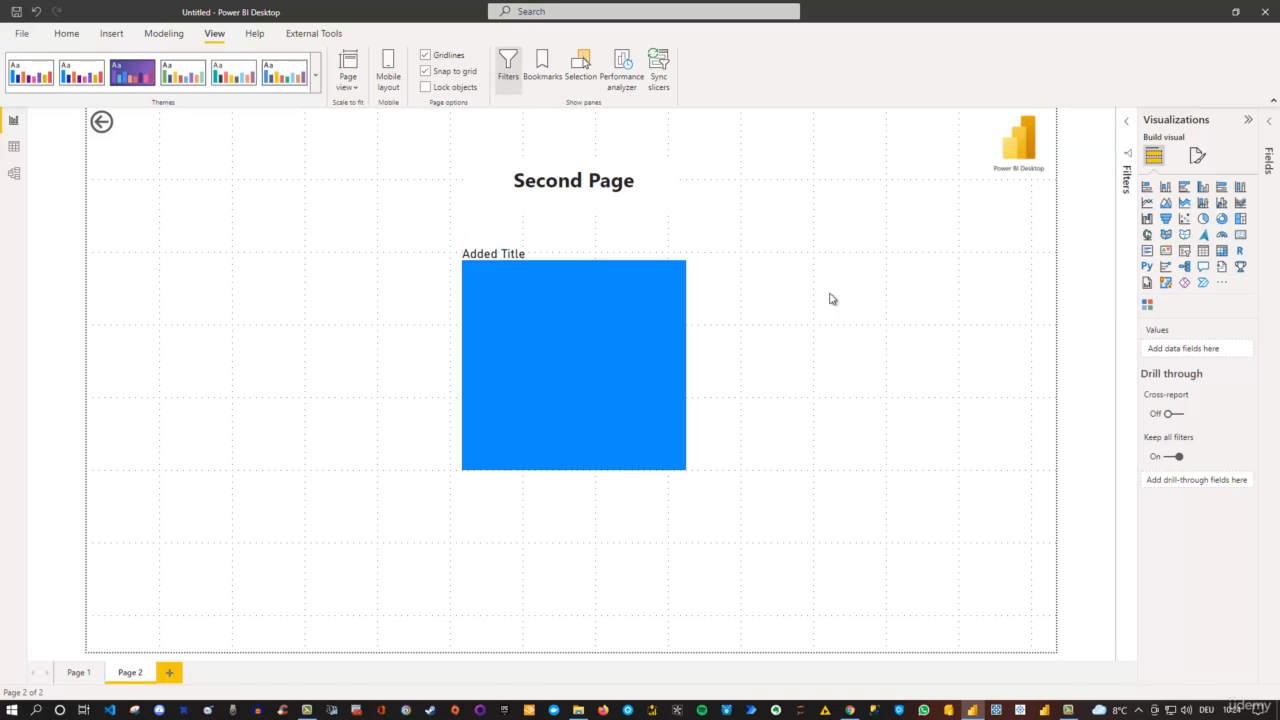
click(427, 57)
click(428, 71)
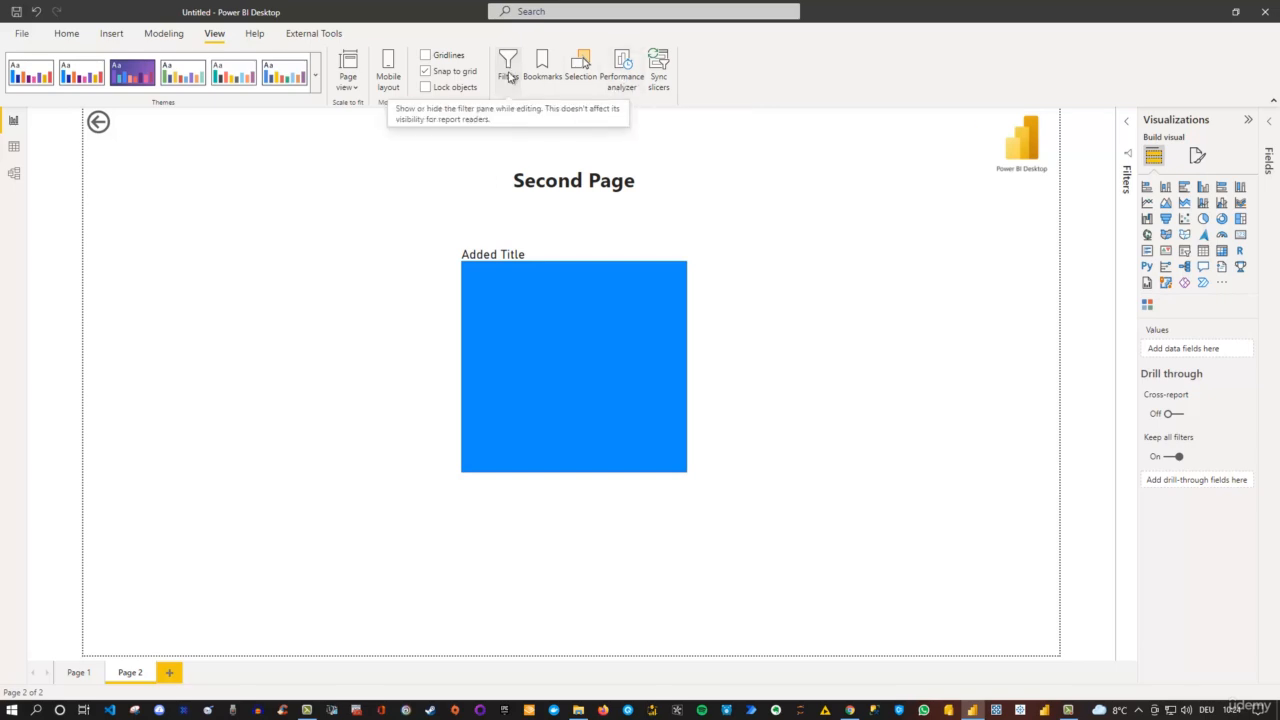
Look at the Filters pane expanded, hidden and shown again, and at the Bookmarks pane, leaving Filters collapsed and Bookmarks closed
click(1128, 124)
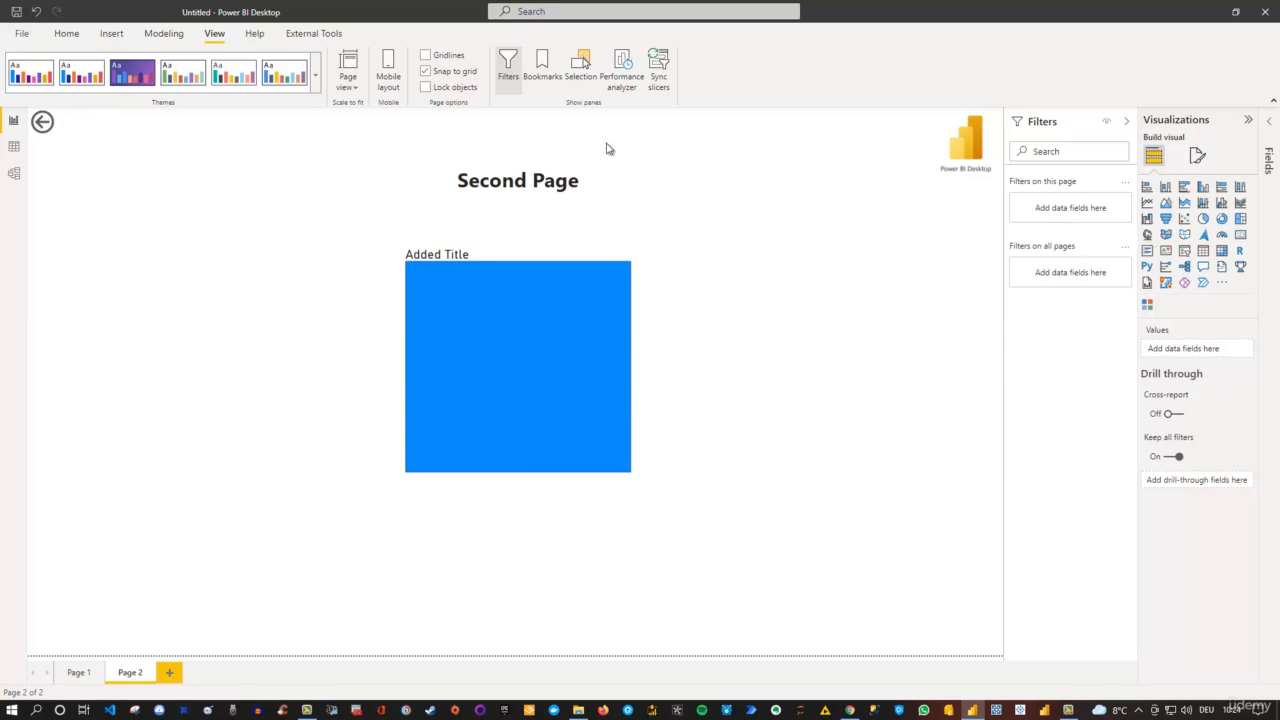
click(508, 70)
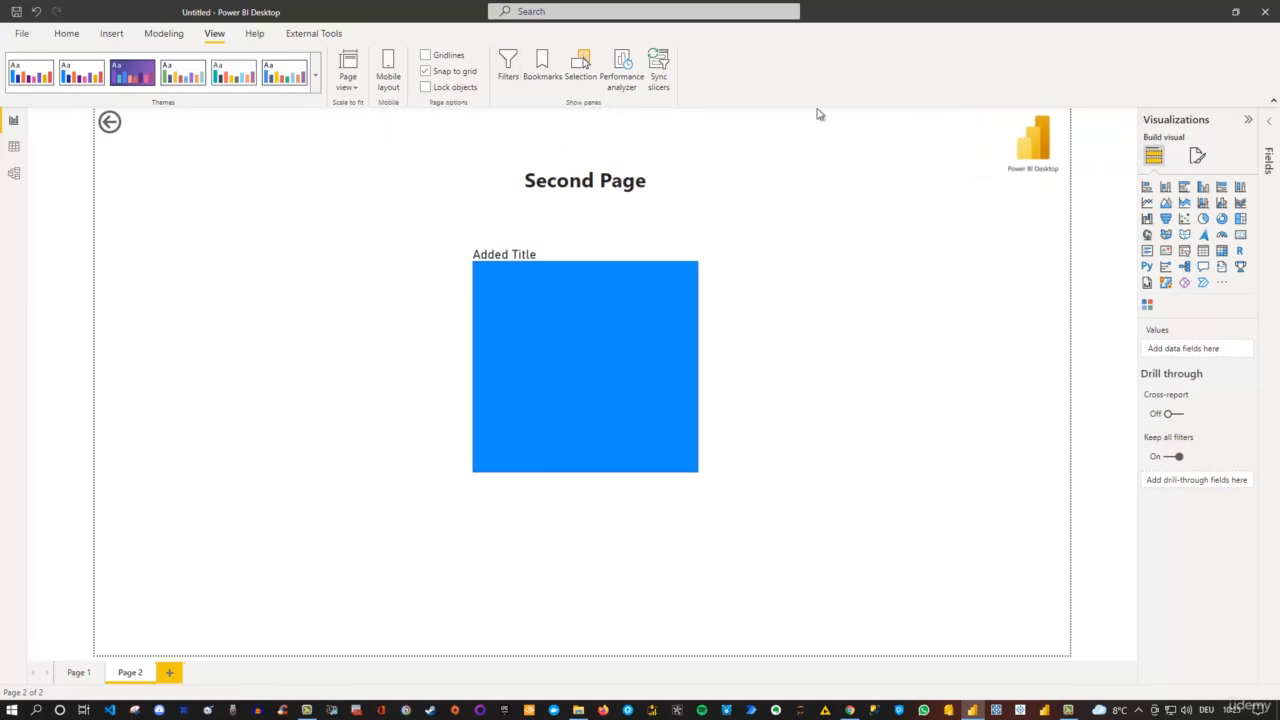
click(508, 70)
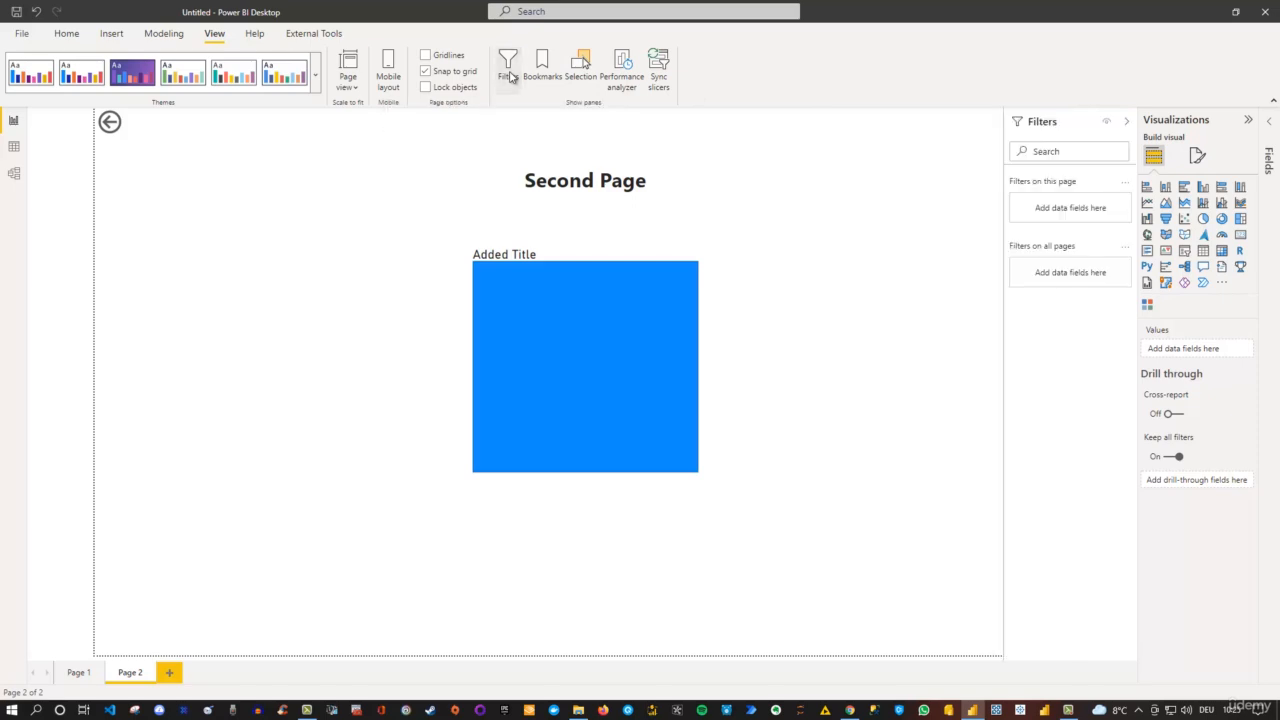
click(1126, 122)
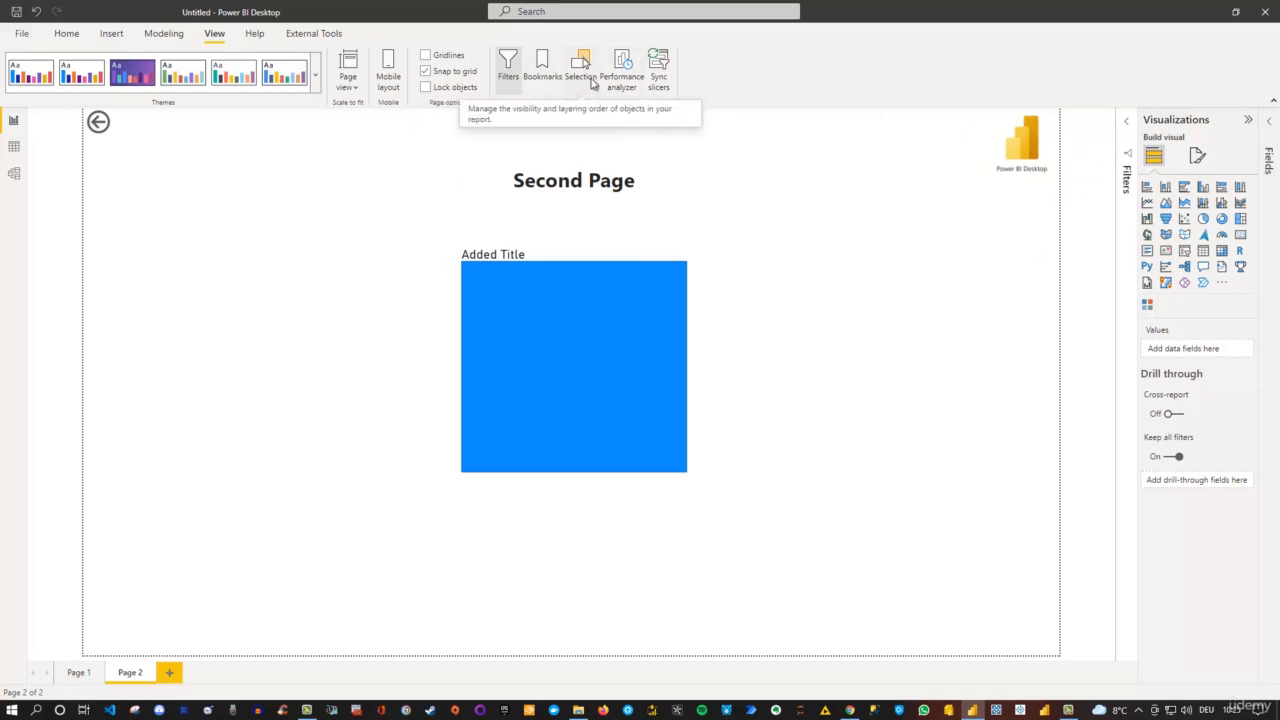
click(542, 68)
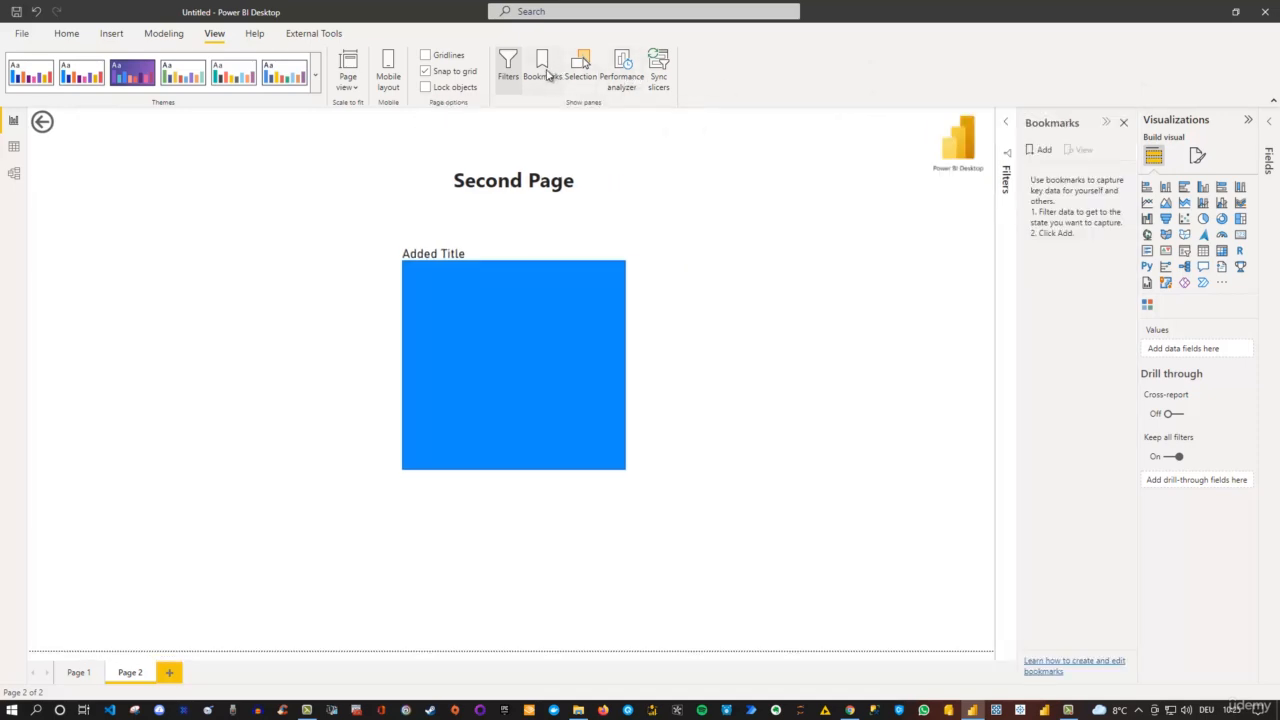
click(1123, 124)
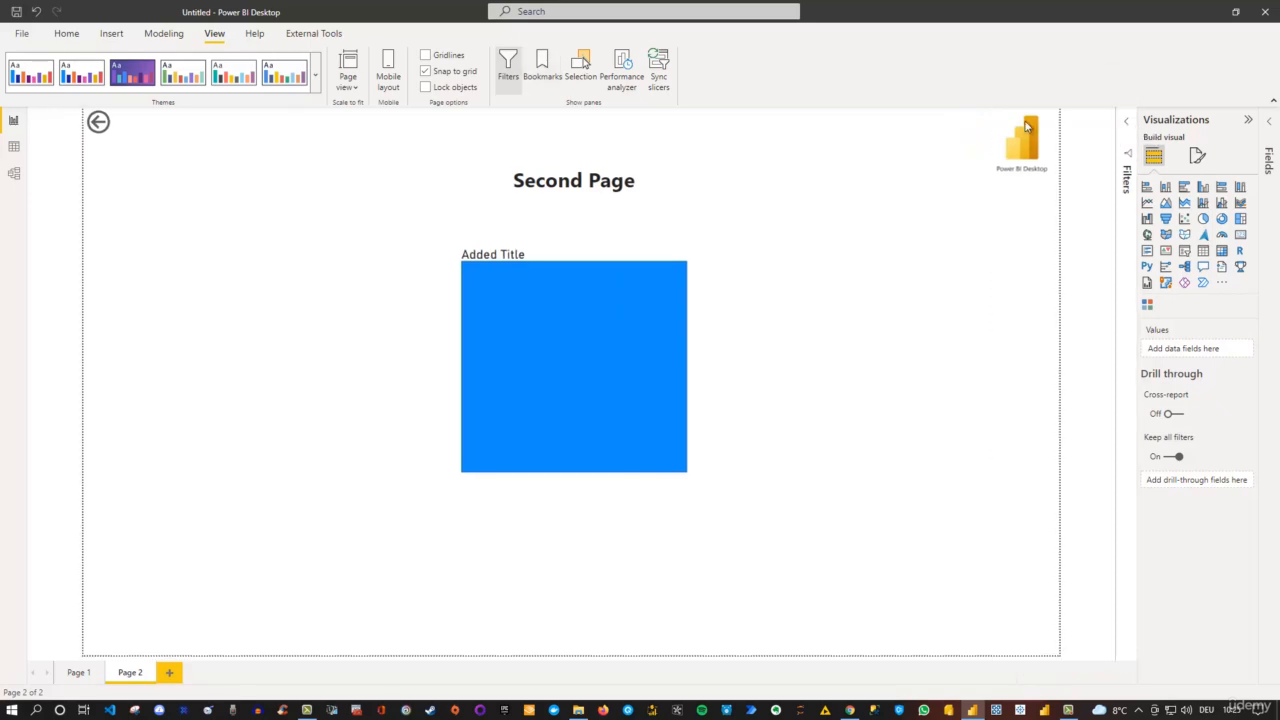
Place the logo image over the blue shape and raise the Added Title shape above the image in the layer order
click(581, 70)
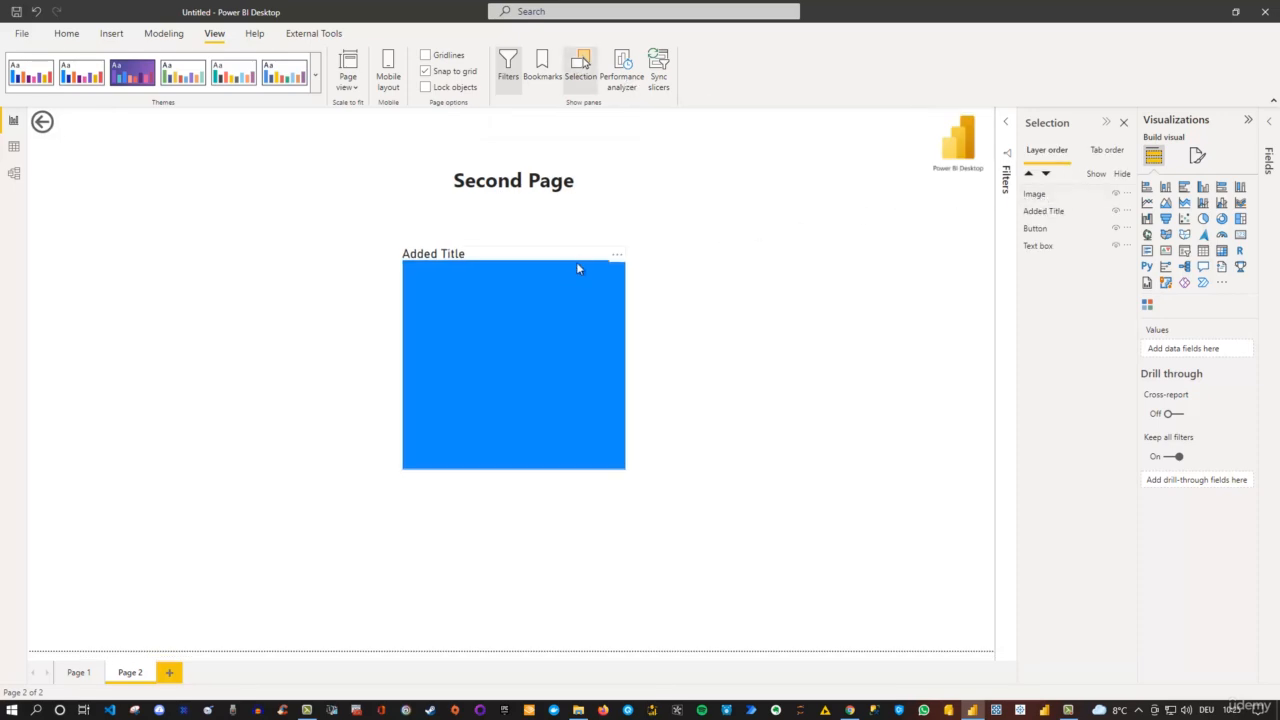
click(935, 139)
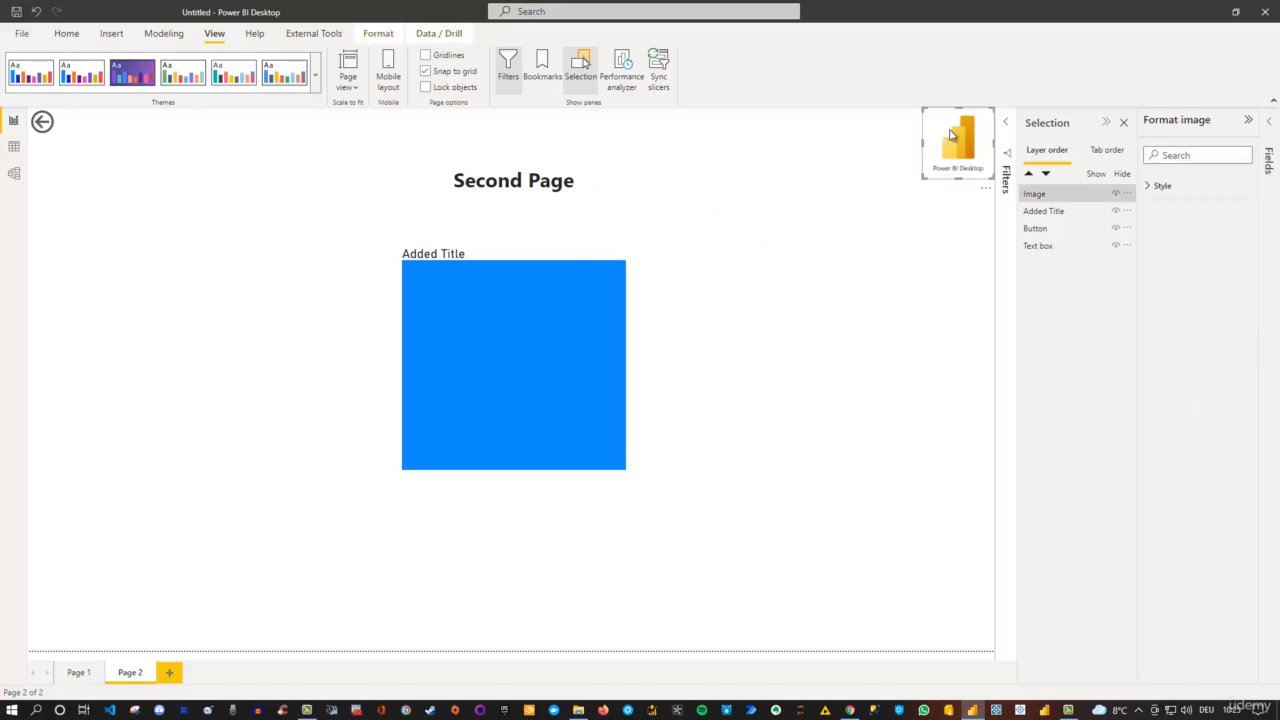
drag(935, 139, 494, 328)
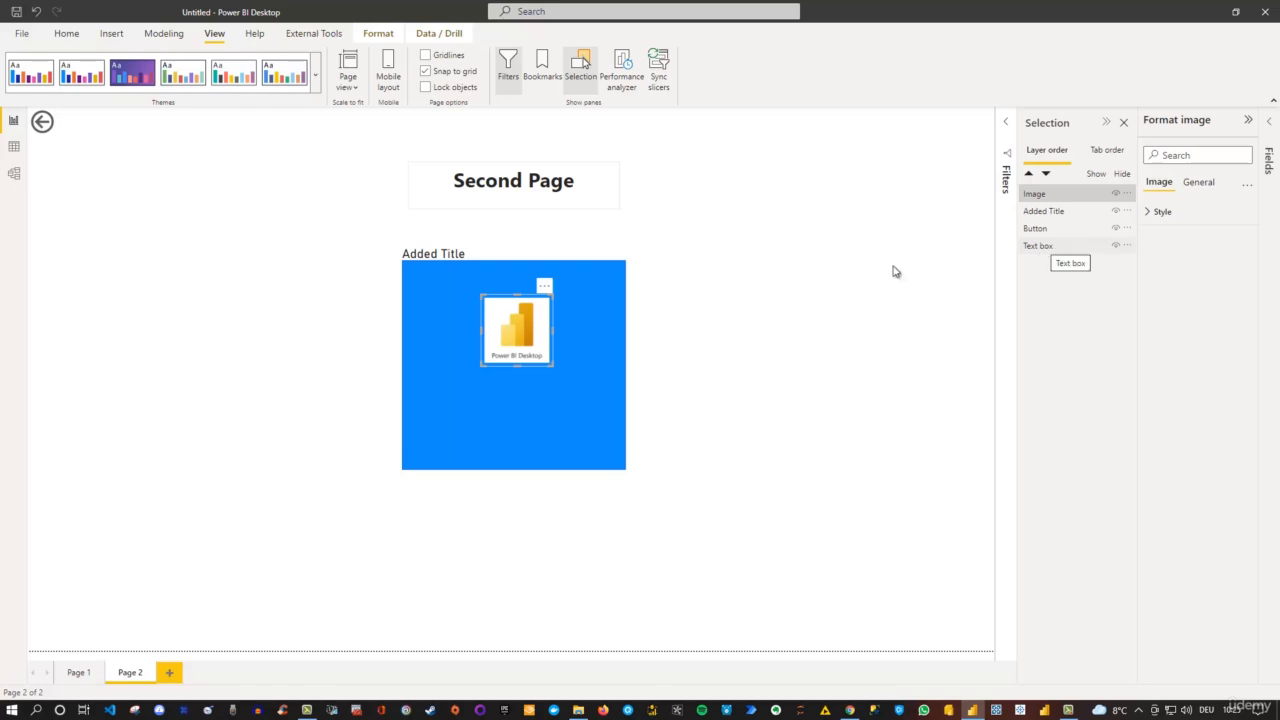
click(585, 305)
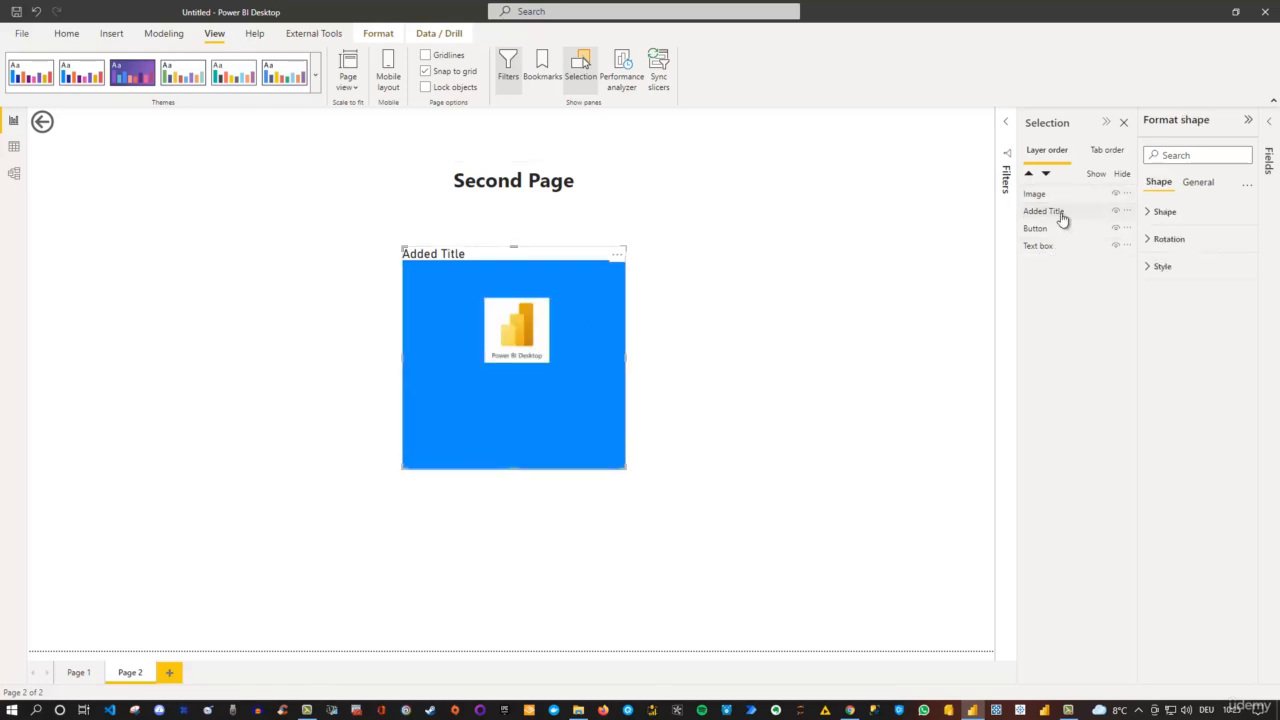
drag(1071, 206, 1068, 198)
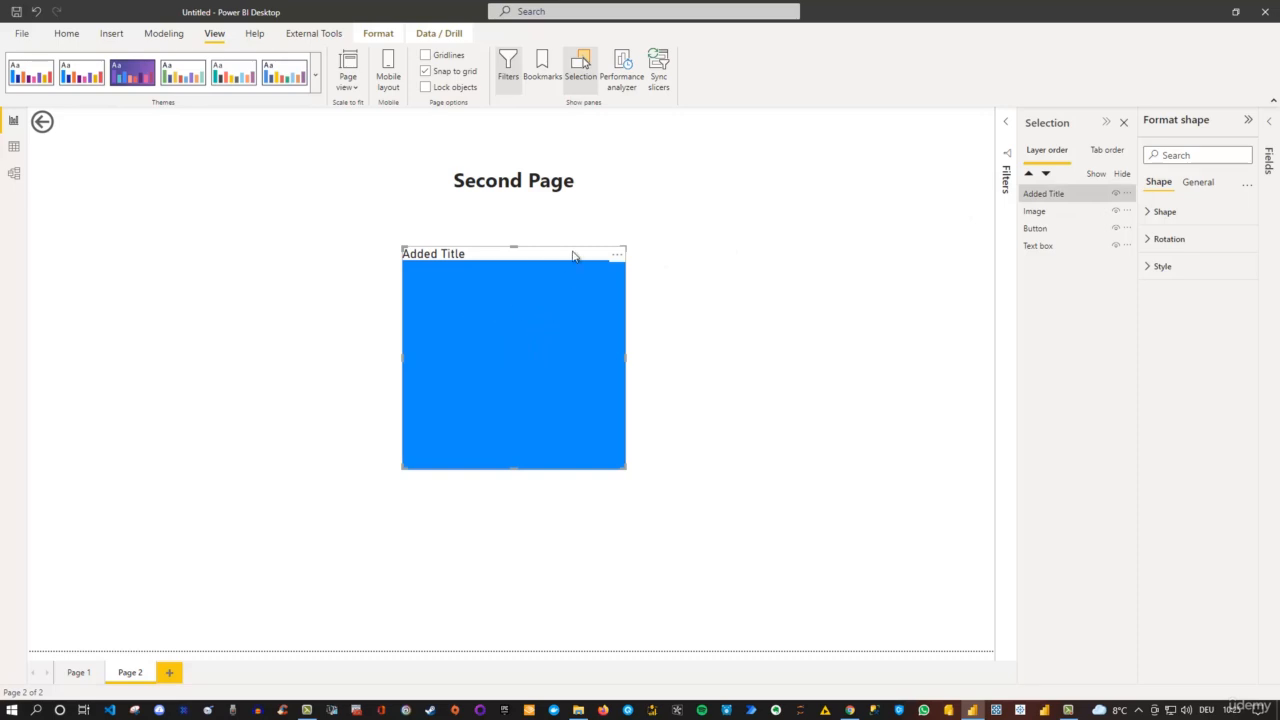
click(1058, 197)
Check the arrange options for the blue shape, close the Selection pane and move the shape left, clear of the logo
click(394, 39)
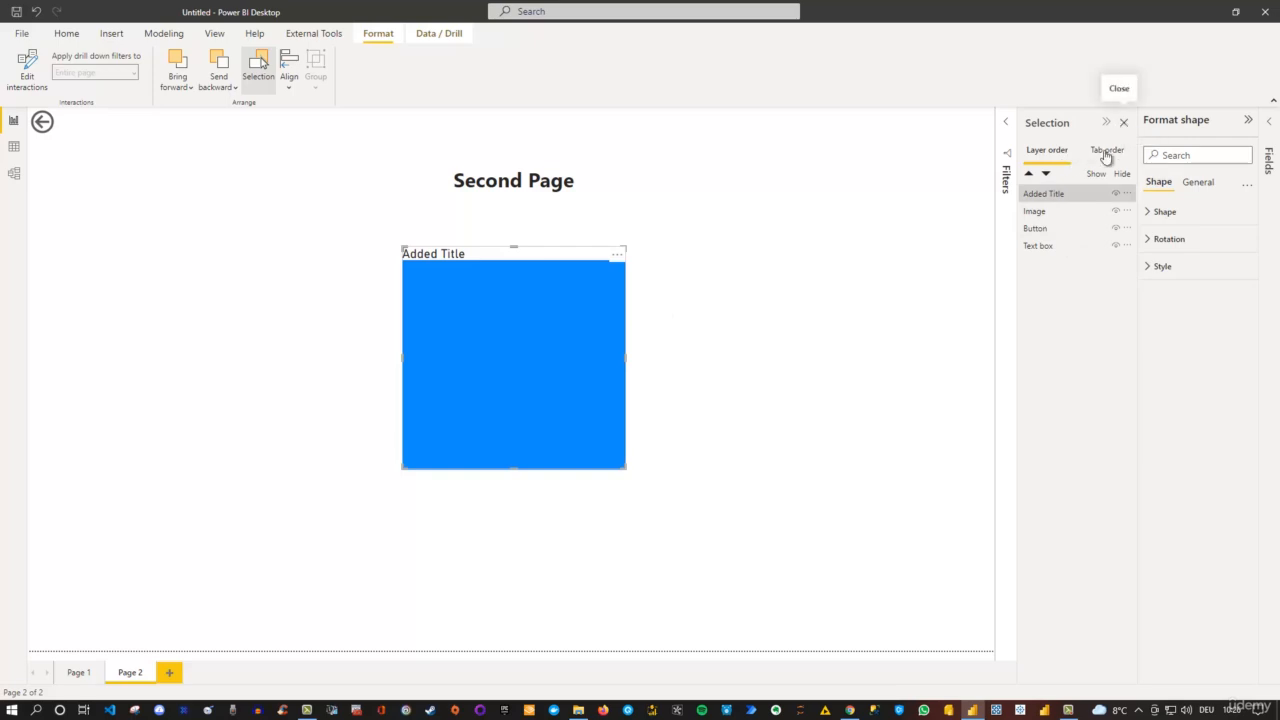
click(1124, 123)
drag(600, 279, 381, 273)
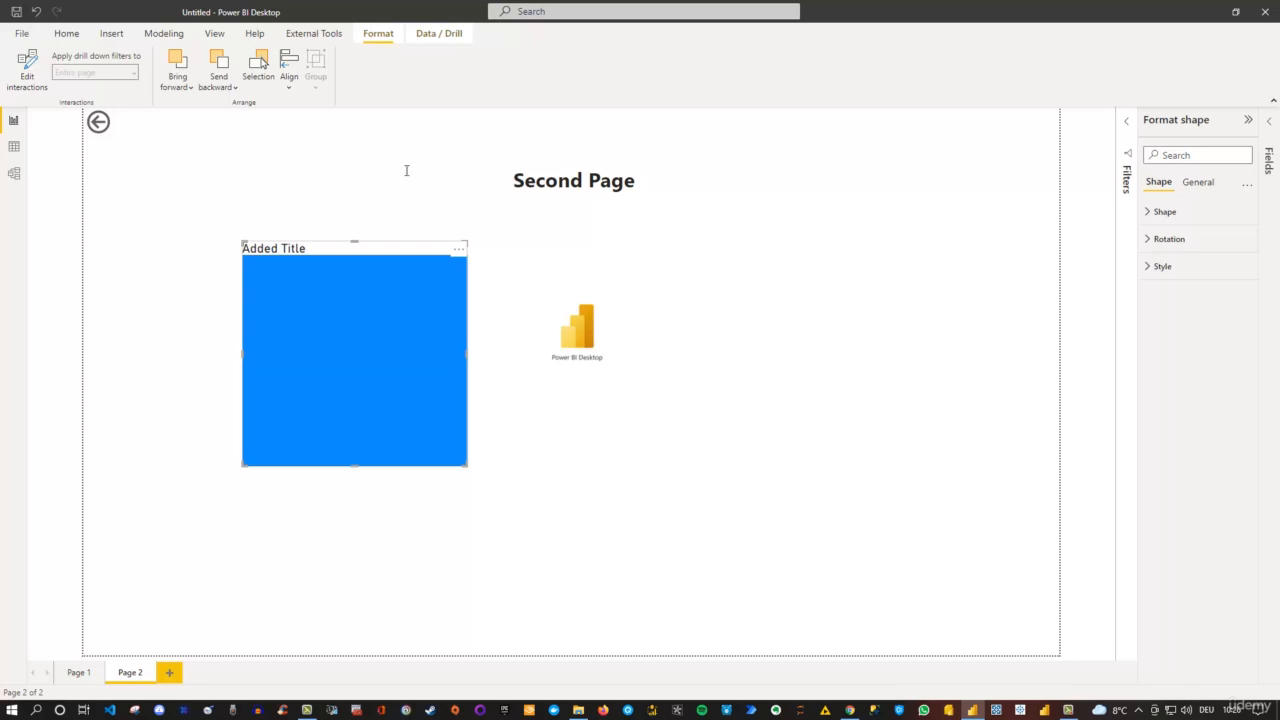
click(845, 298)
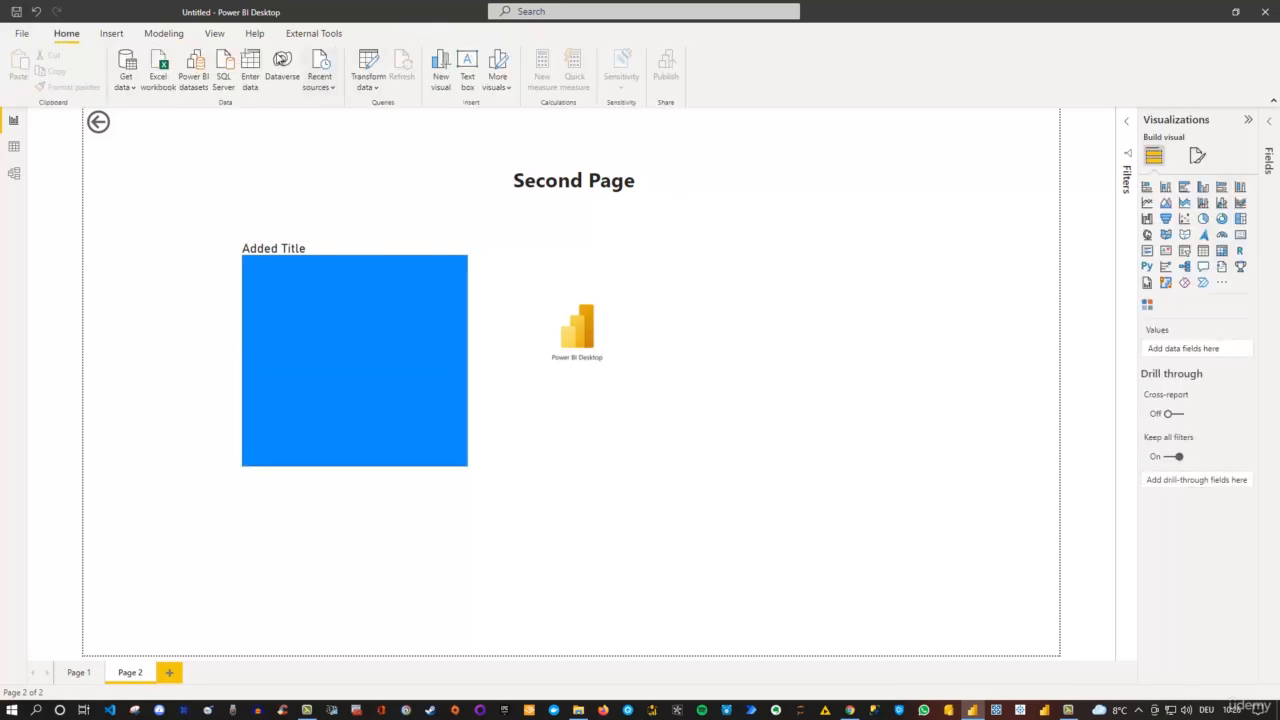
Look over the View, Help and External Tools commands and return to the Home commands
click(214, 35)
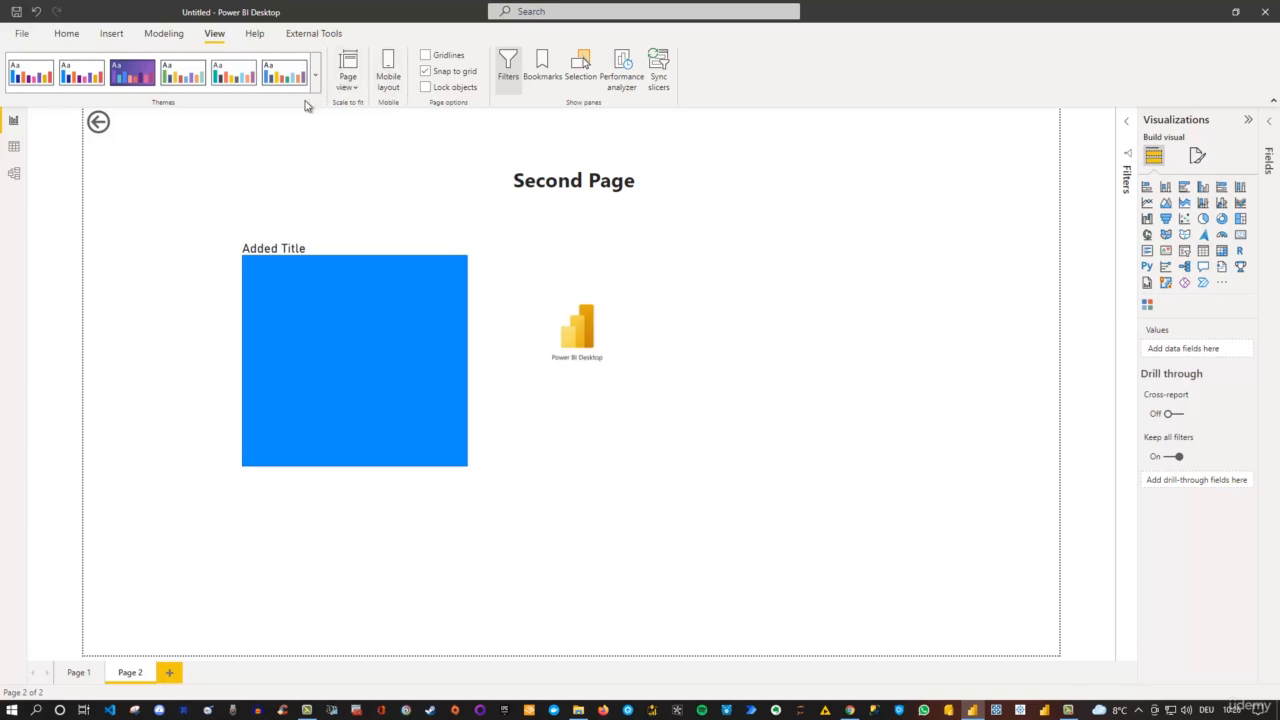
click(256, 35)
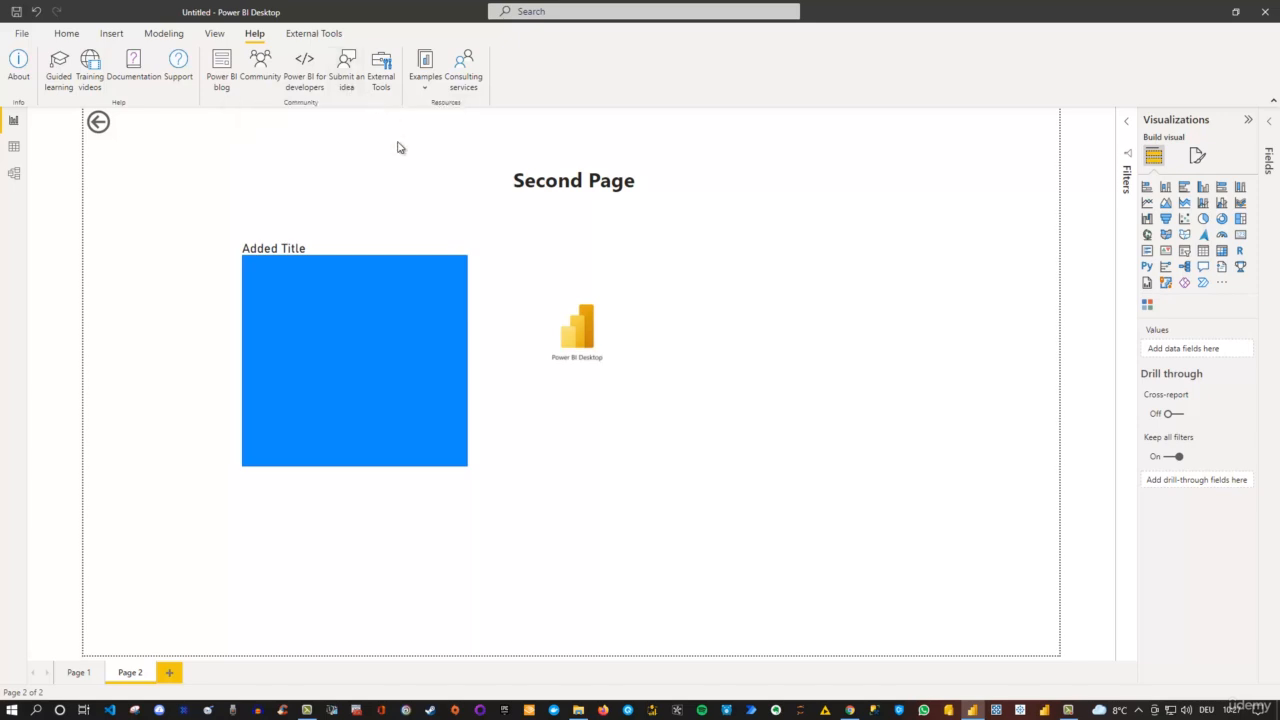
click(310, 36)
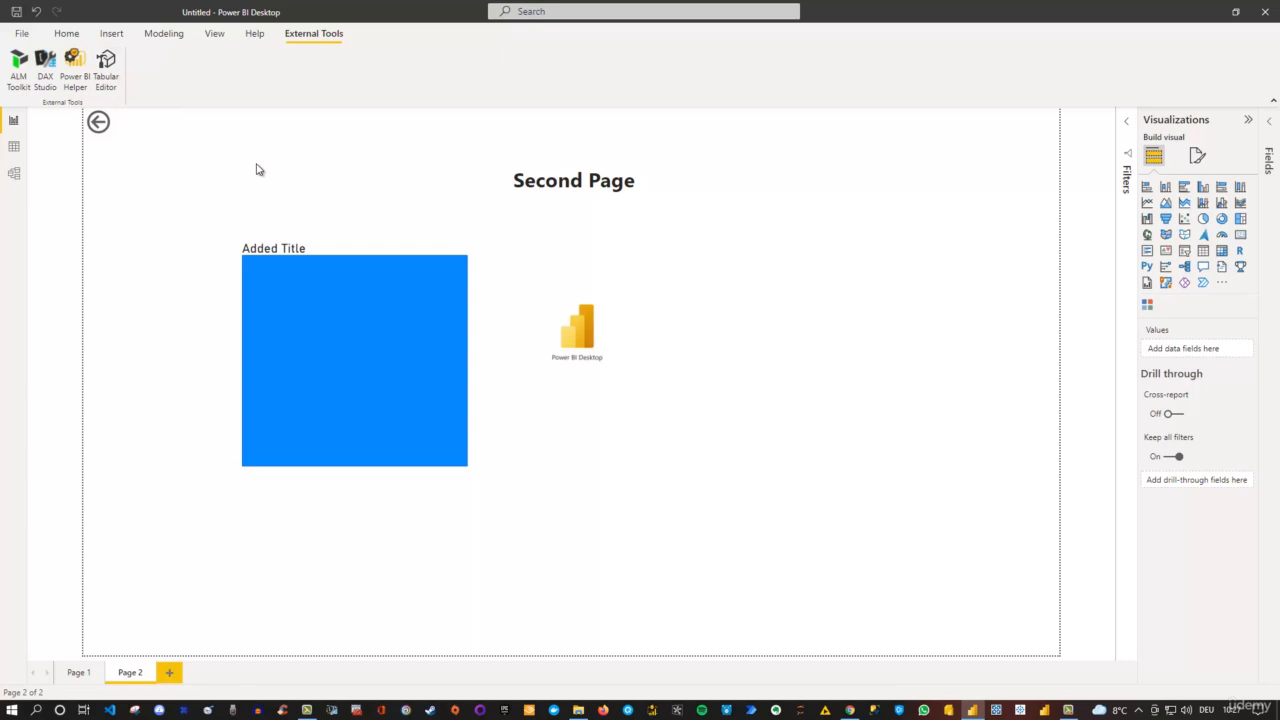
click(66, 36)
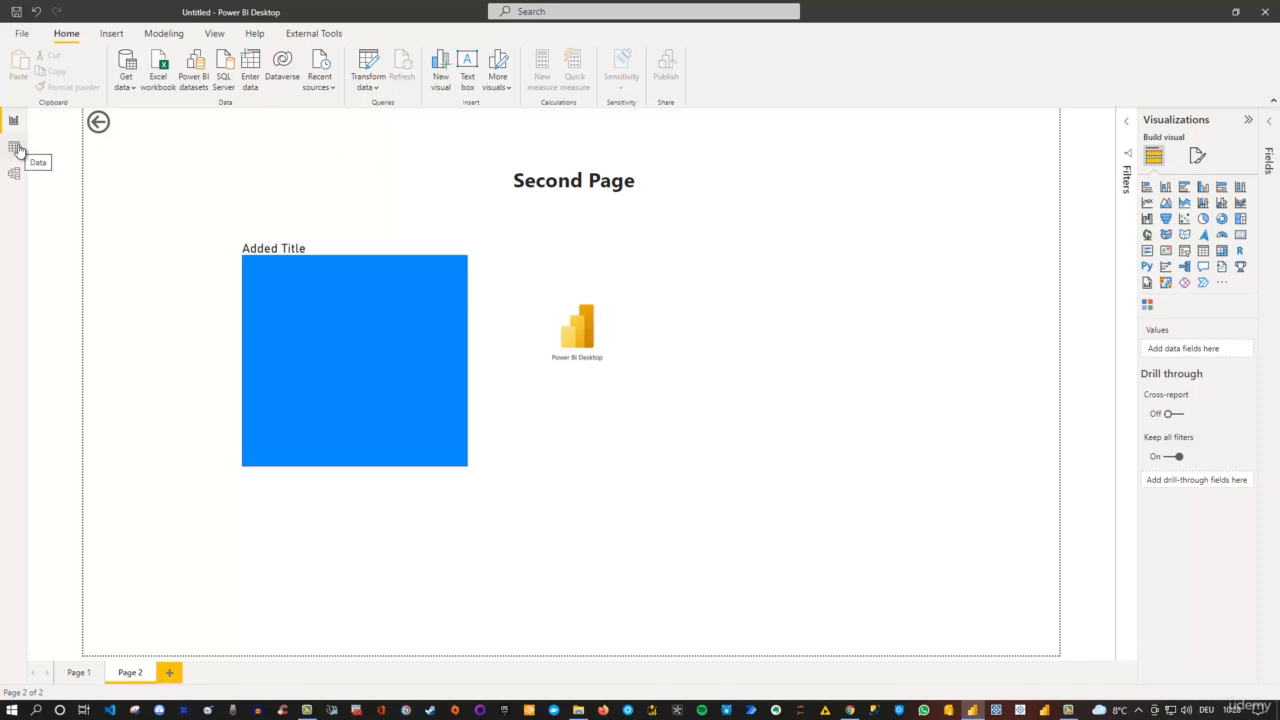
Examine the Data view and the Model view, and return to the Report view
click(15, 148)
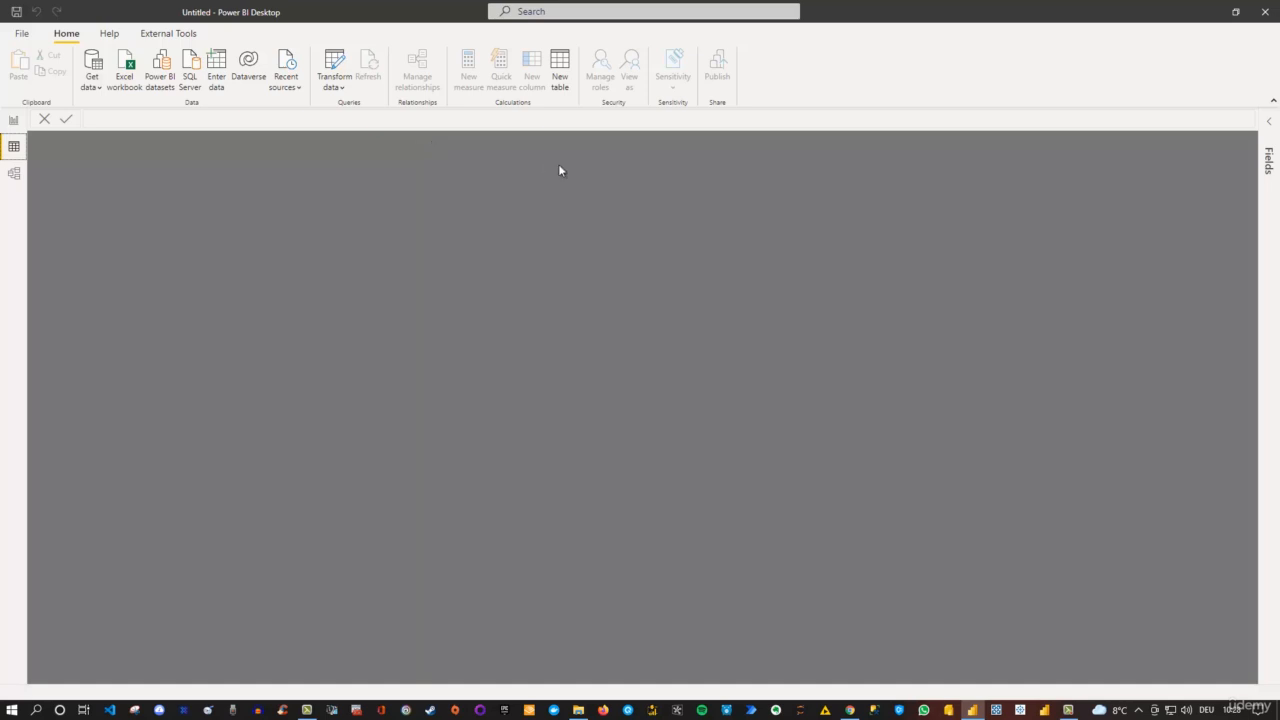
click(15, 175)
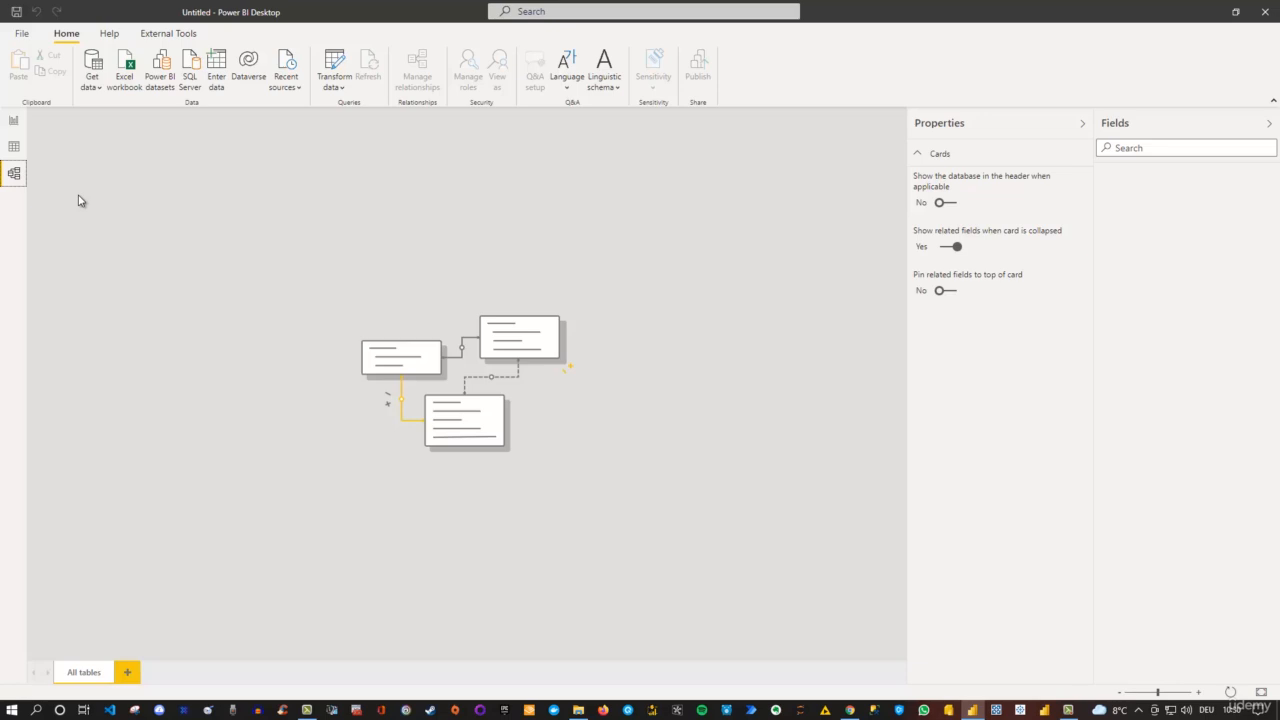
click(13, 121)
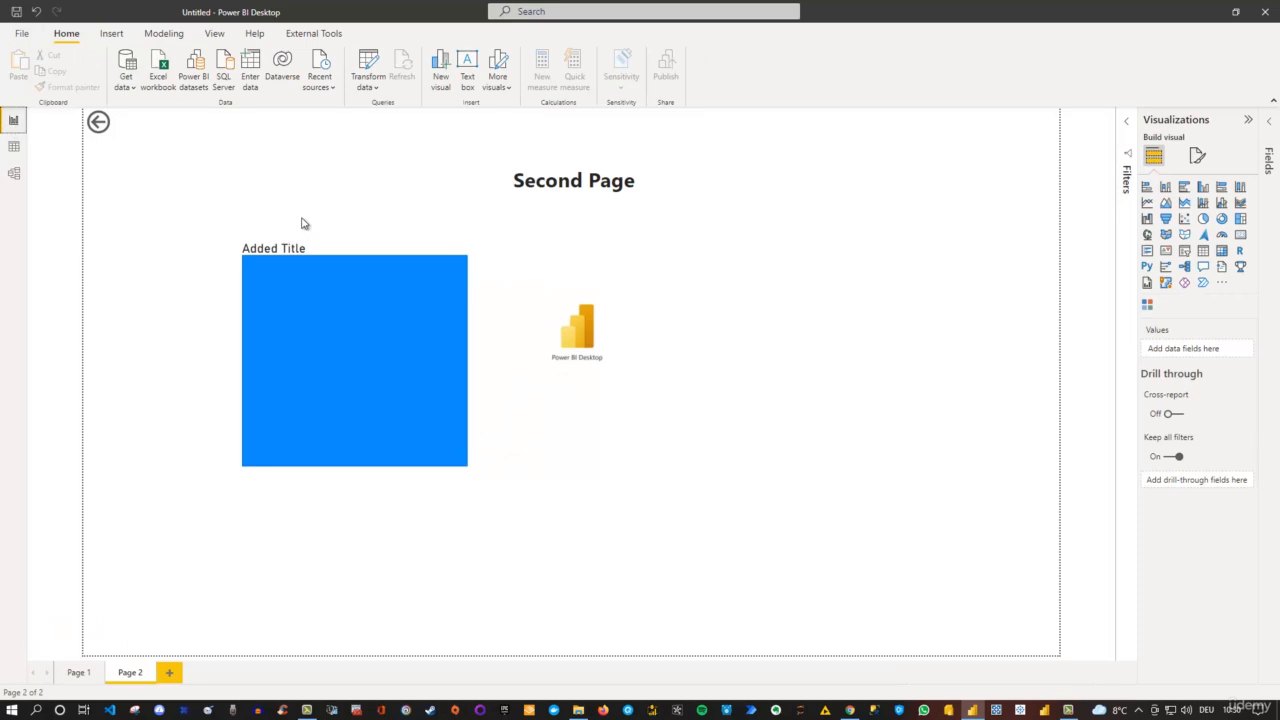